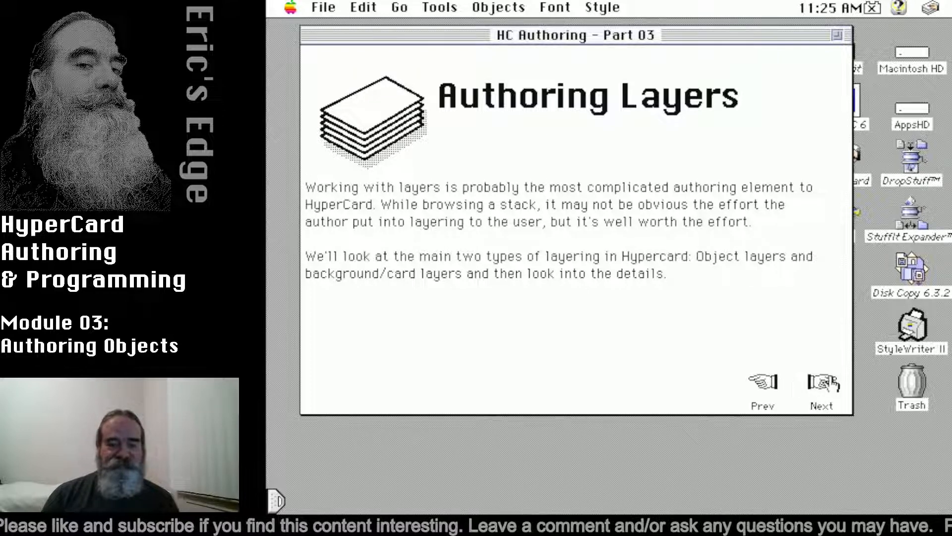
Step: Go to the Object Layers card and move the Transparent button off New Button, placing it just left of it
click(822, 384)
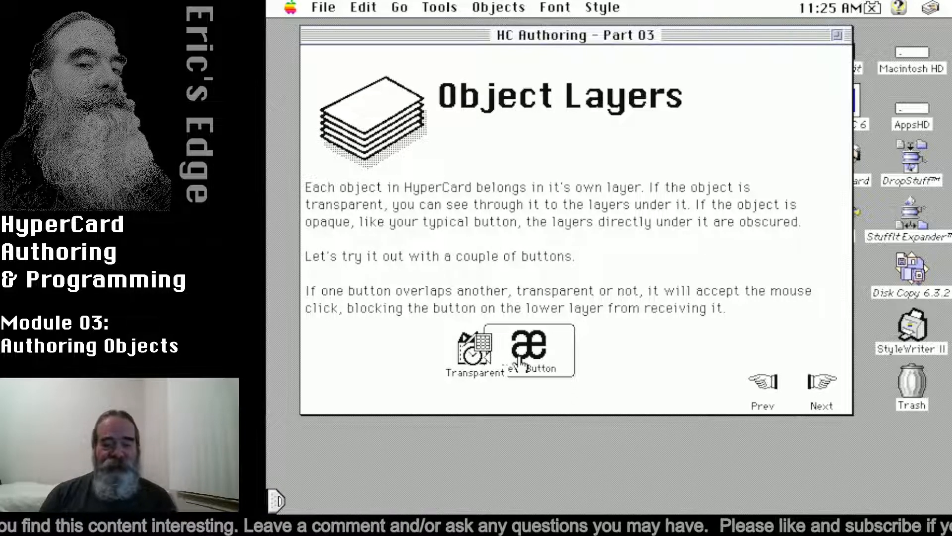
click(439, 358)
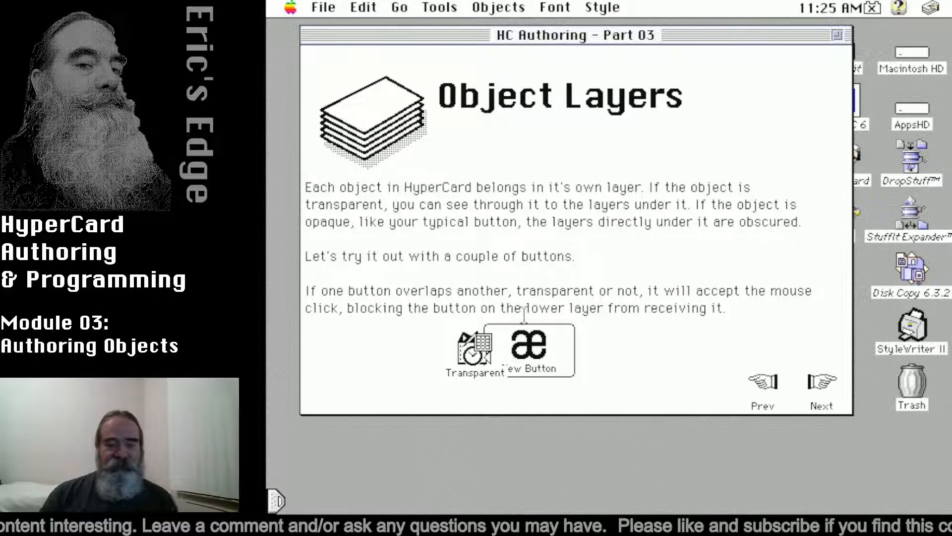
click(445, 10)
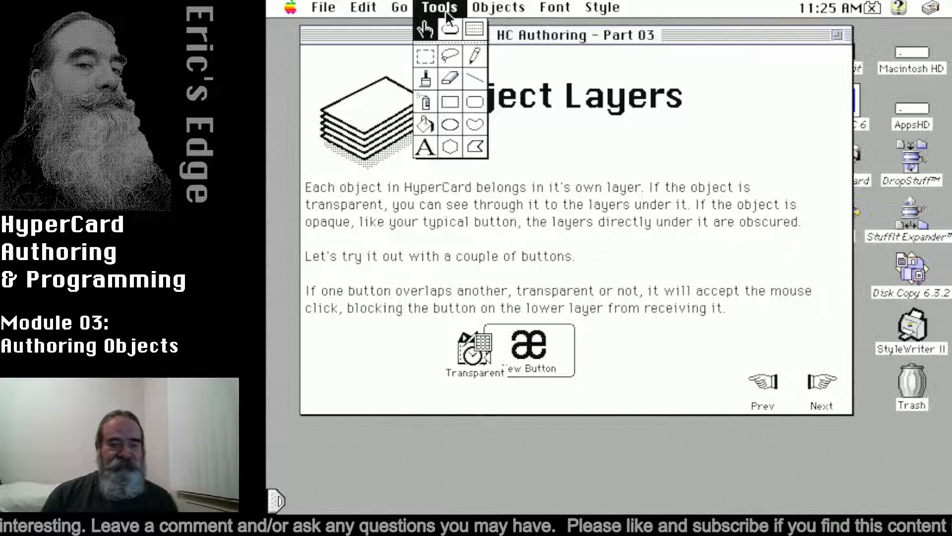
click(449, 29)
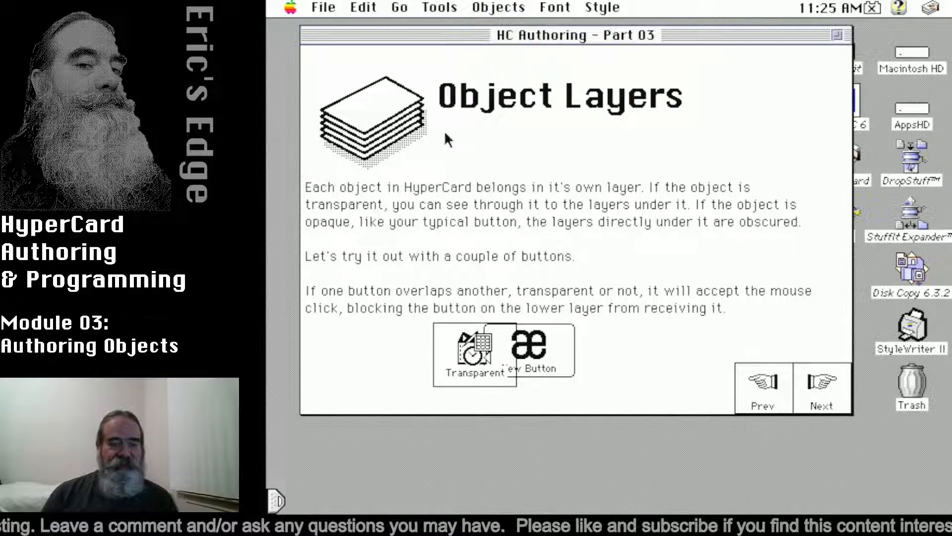
drag(472, 357, 431, 359)
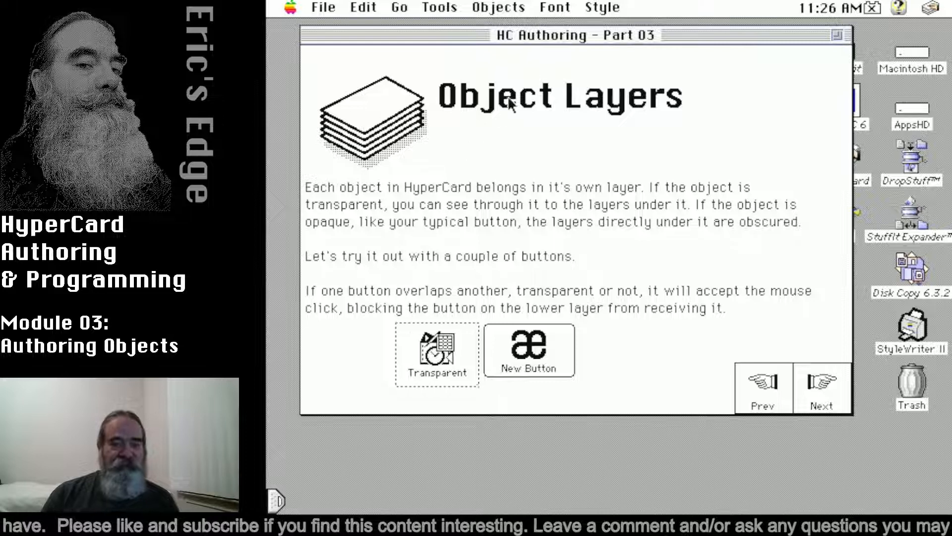
Step: Switch to the Browse tool and test the Transparent button and New Button separately while they sit side by side
click(439, 7)
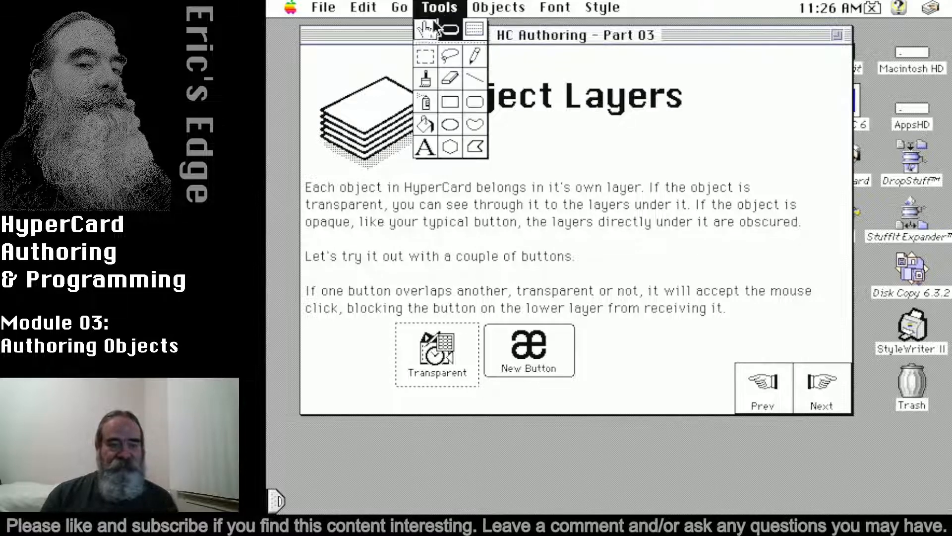
click(426, 24)
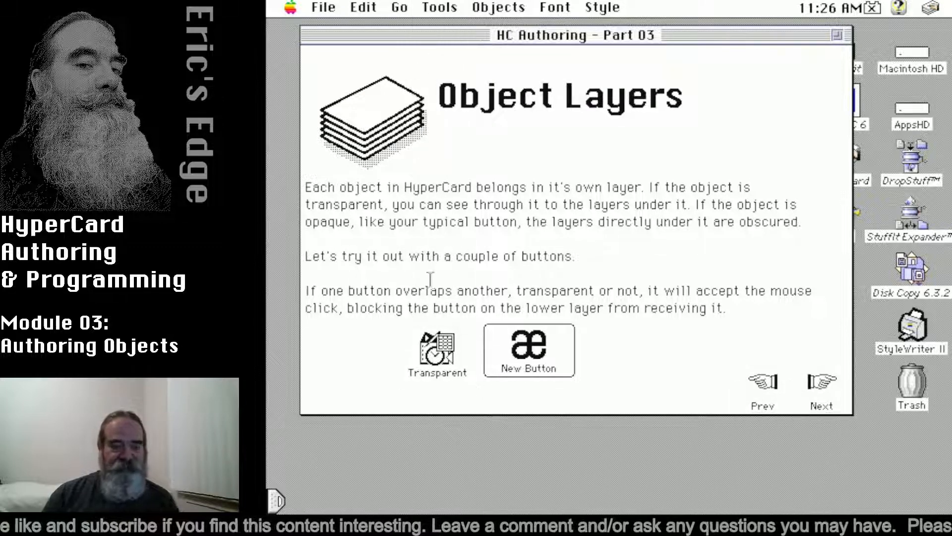
click(425, 349)
click(431, 349)
click(429, 348)
click(431, 348)
click(525, 348)
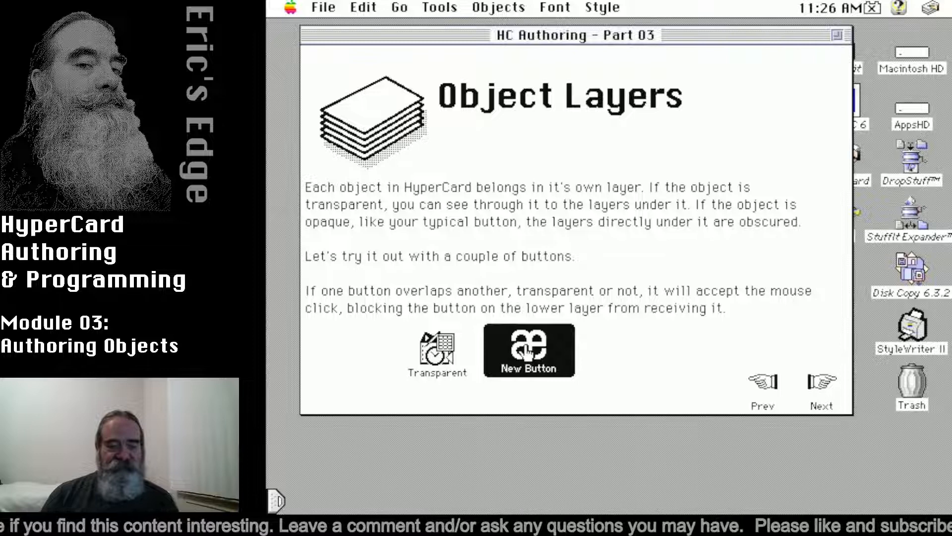
click(526, 349)
click(526, 349)
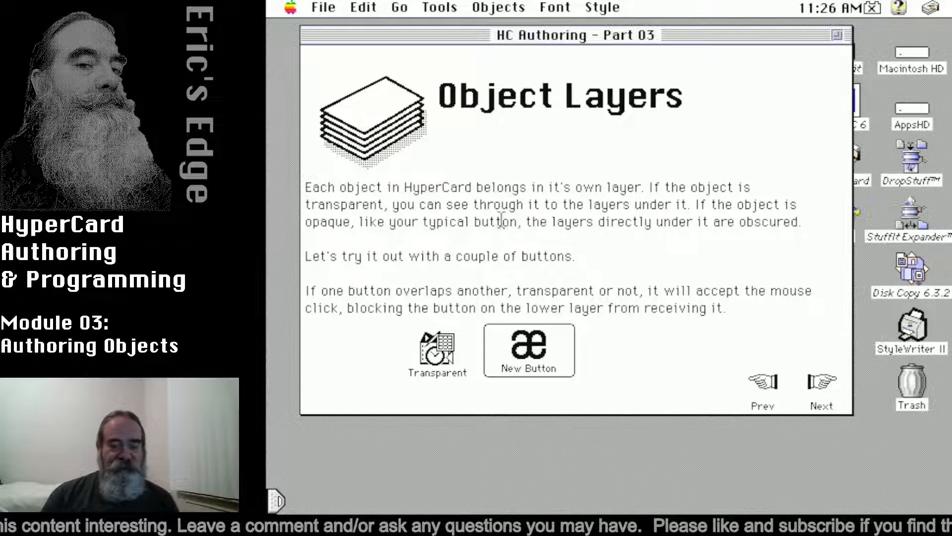
Step: Use the Button tool to move the Transparent button directly on top of New Button
click(436, 10)
click(425, 29)
click(439, 8)
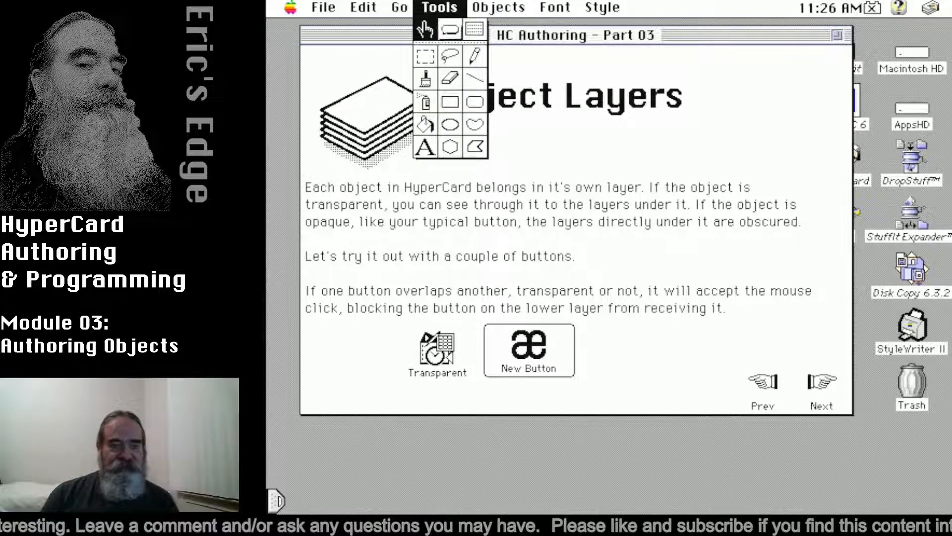
click(450, 29)
drag(432, 344, 523, 341)
Step: Switch to the Browse tool and test which stacked button responds at the centre and near the edges
drag(441, 8, 424, 28)
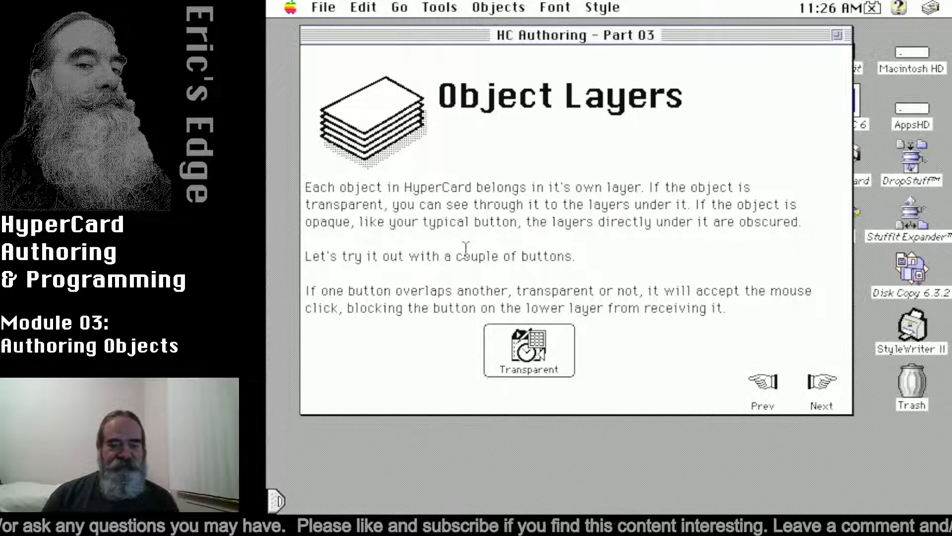
click(532, 350)
click(532, 349)
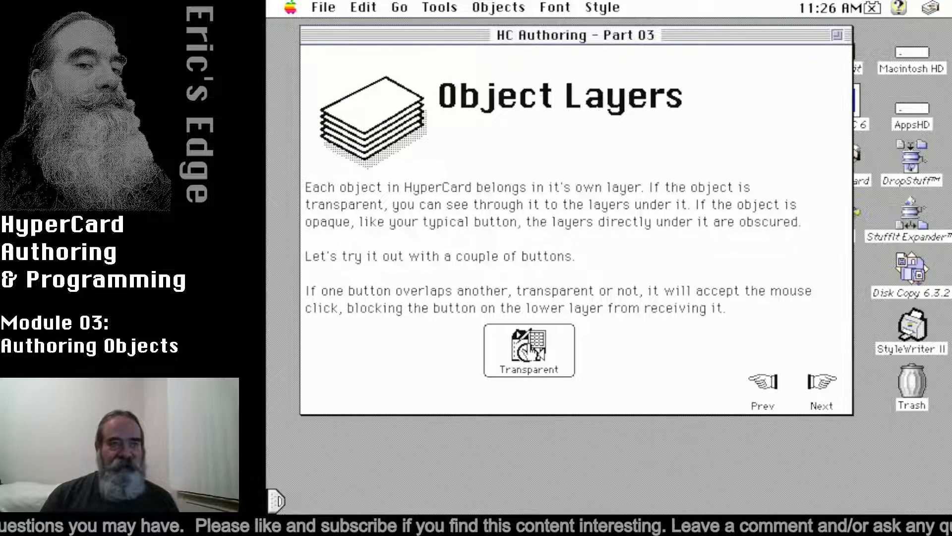
click(532, 350)
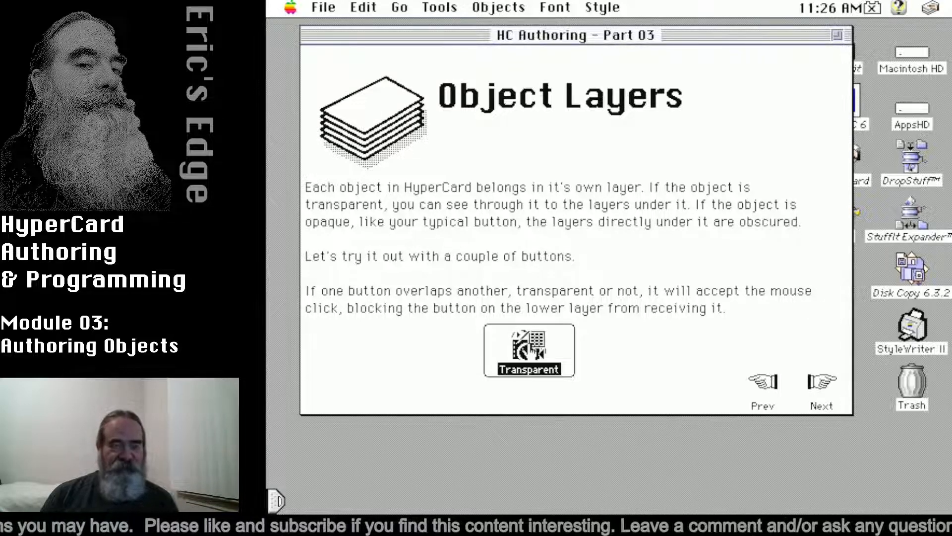
click(490, 347)
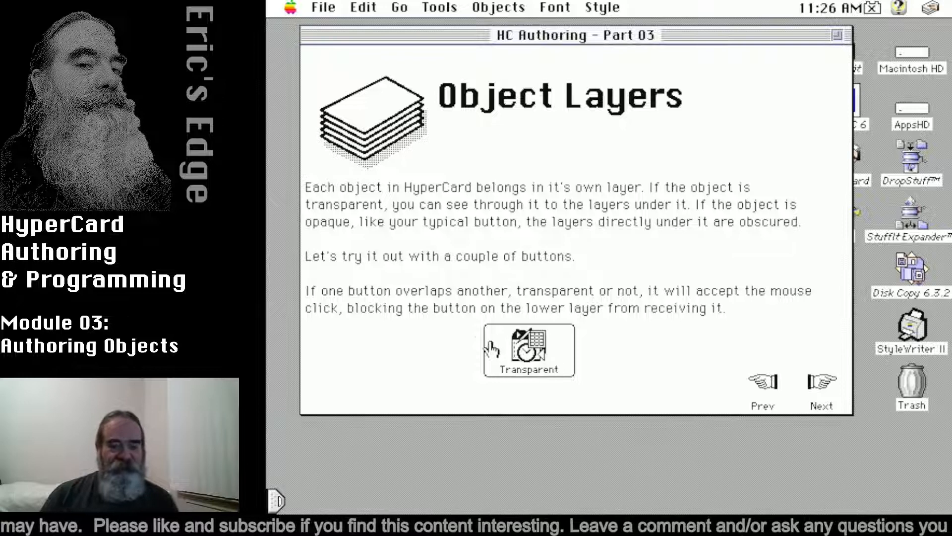
click(487, 330)
click(487, 331)
click(538, 334)
click(569, 340)
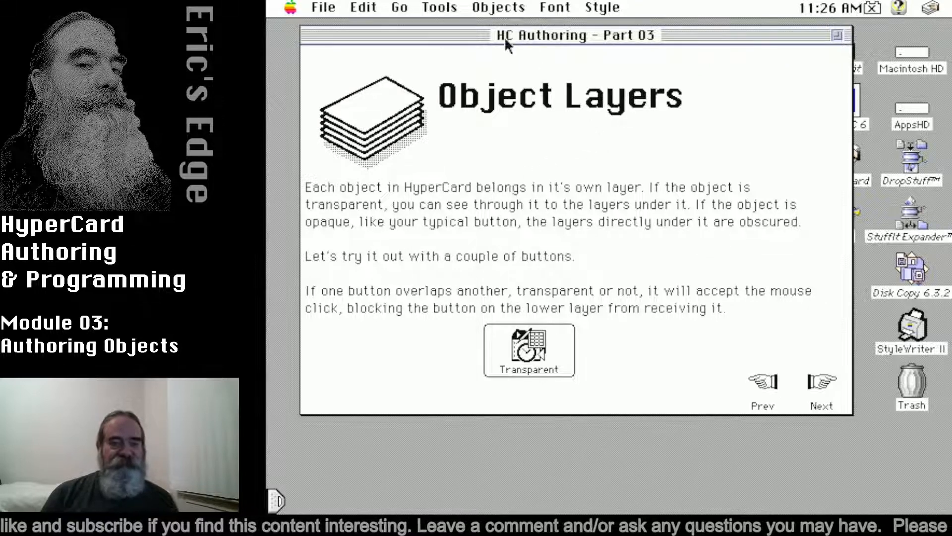
Step: Use the Button tool to shift the Transparent button left so it covers only the left part of New Button
click(447, 15)
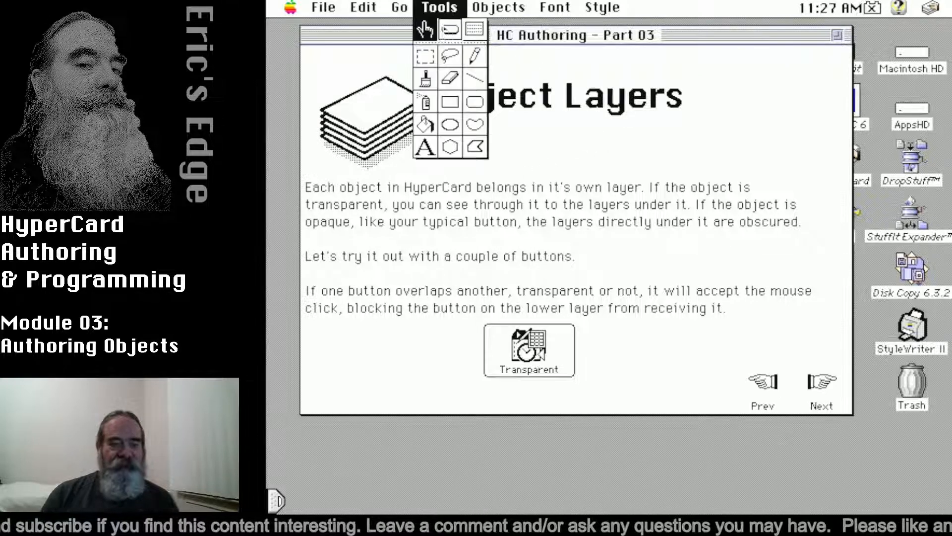
click(448, 31)
drag(536, 353, 513, 354)
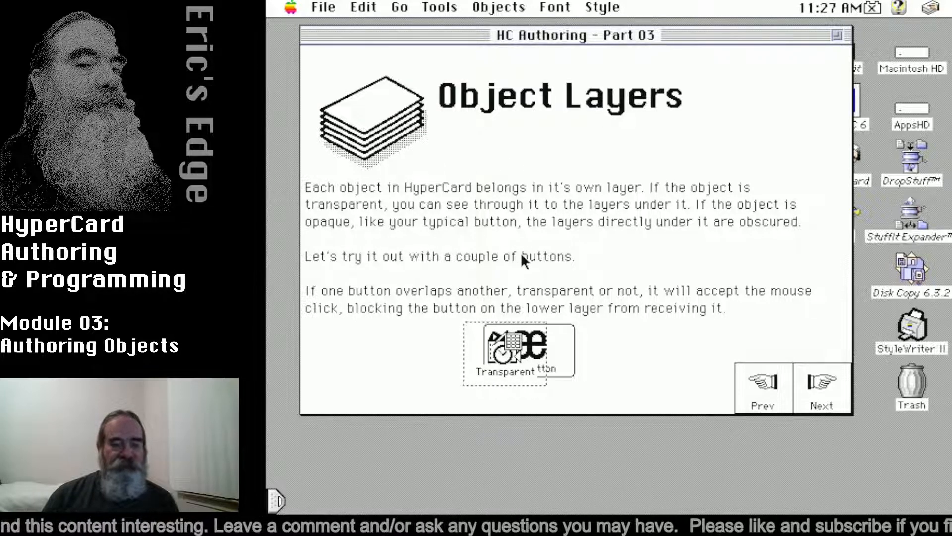
click(564, 337)
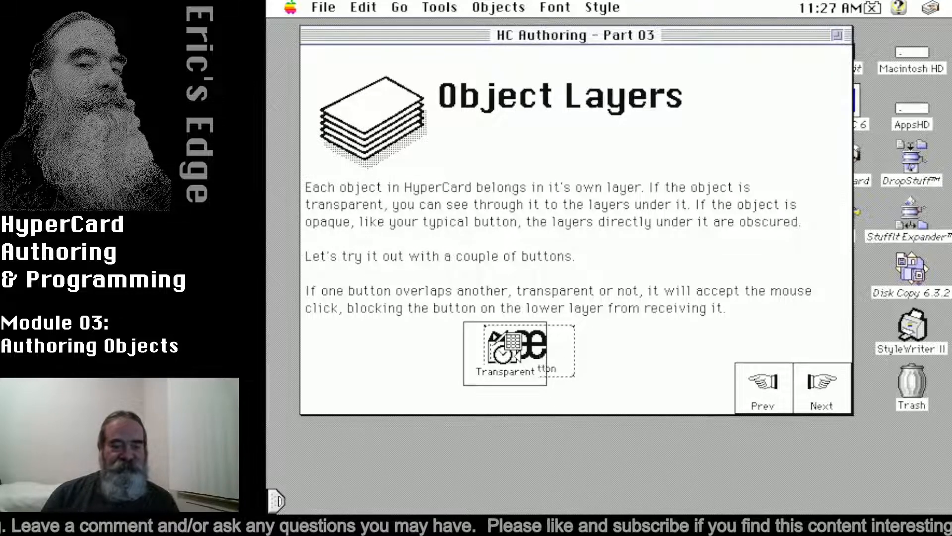
drag(539, 352, 531, 353)
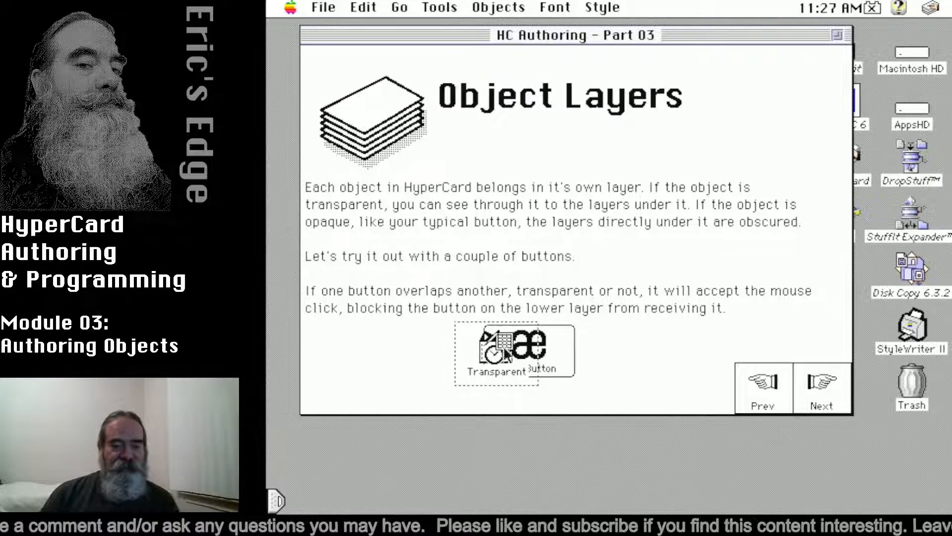
Step: Return to the Browse tool and test the Transparent button and the uncovered part of New Button
drag(451, 9, 425, 27)
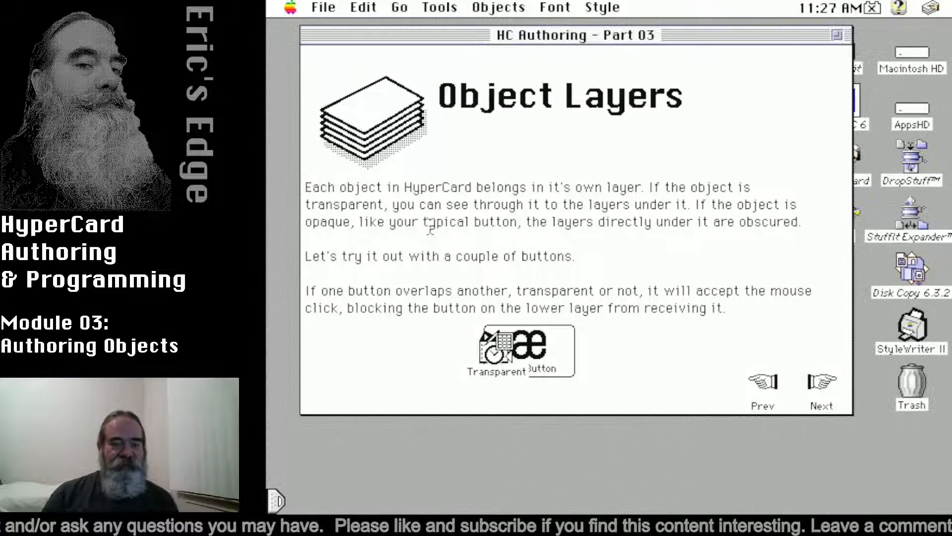
click(494, 357)
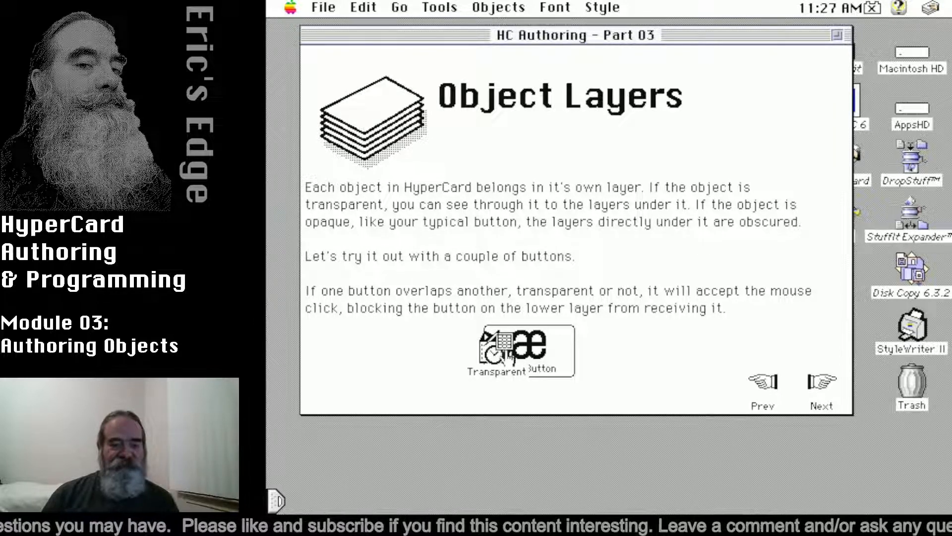
click(560, 353)
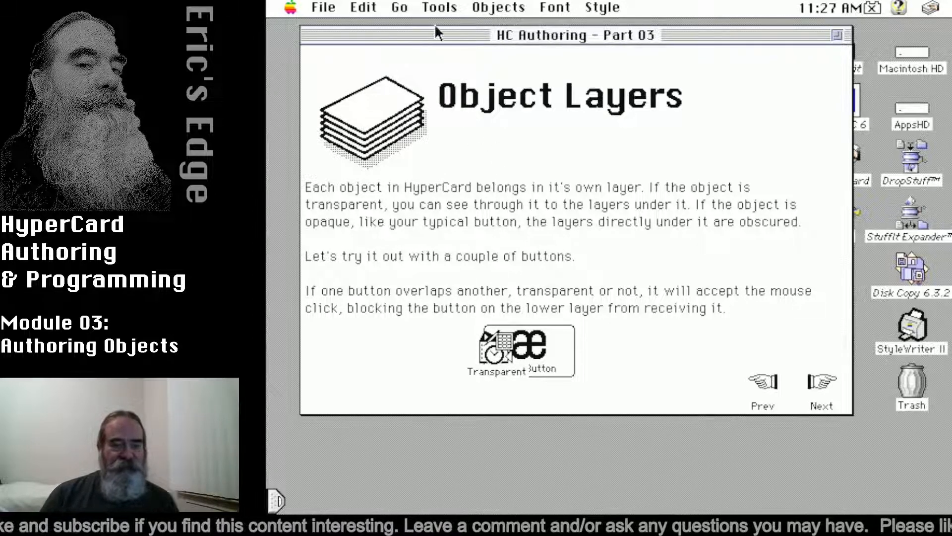
Step: Check the Button Info of the Transparent button and New Button for their button and part numbers, making no changes
click(438, 7)
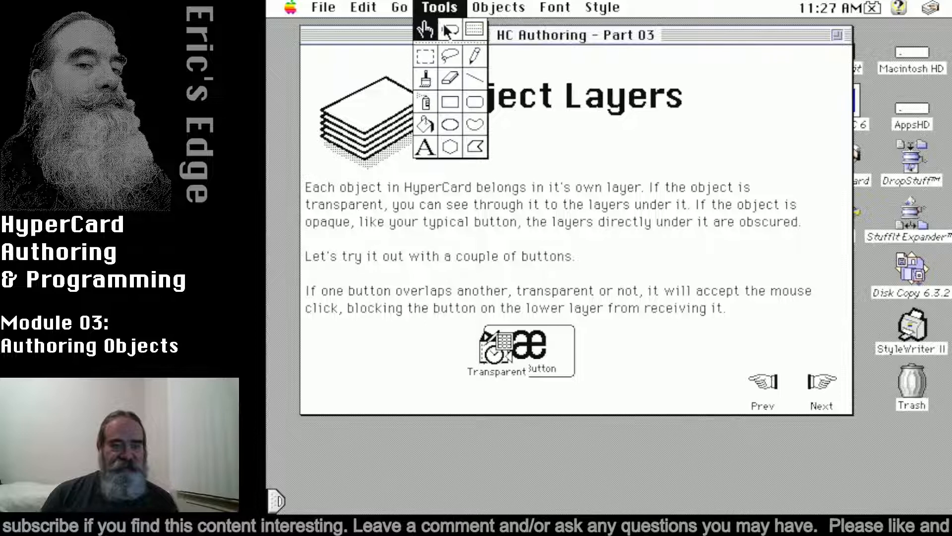
click(446, 29)
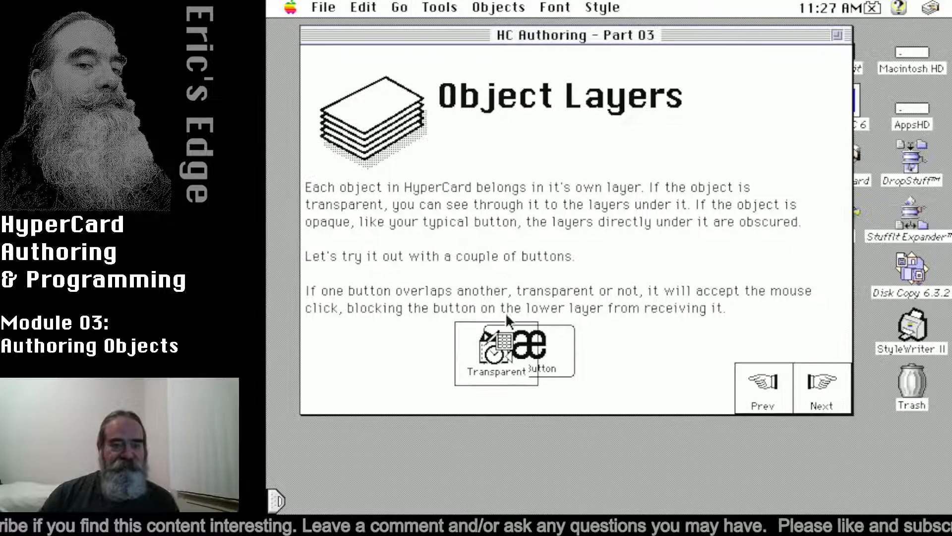
double_click(498, 359)
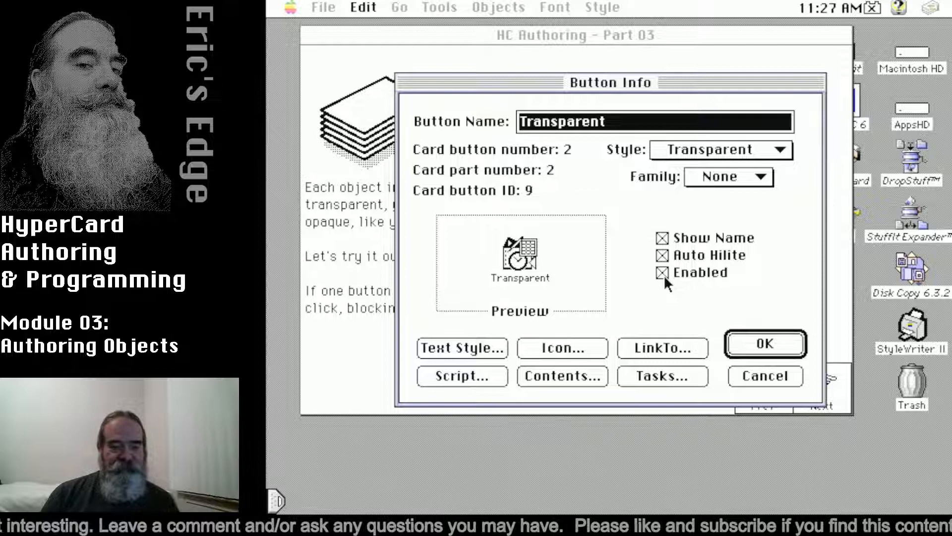
click(765, 375)
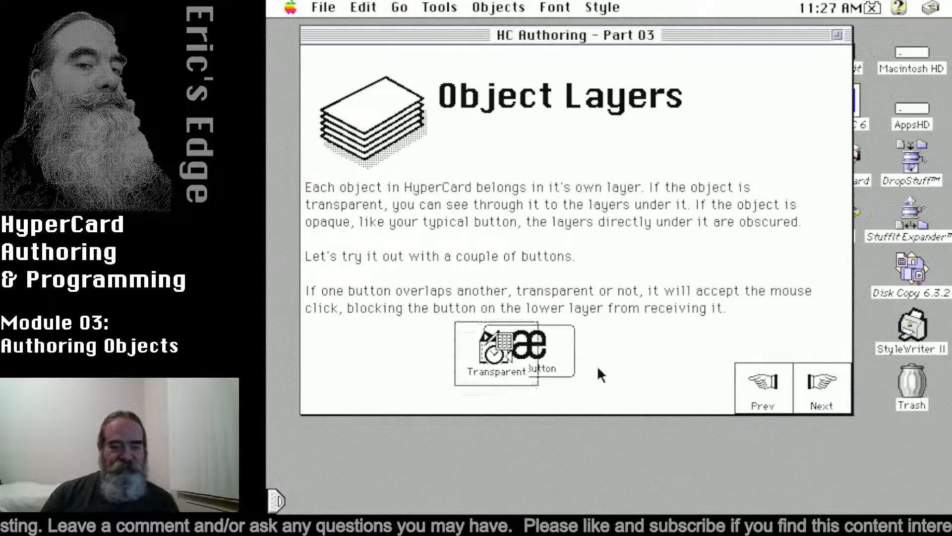
double_click(565, 361)
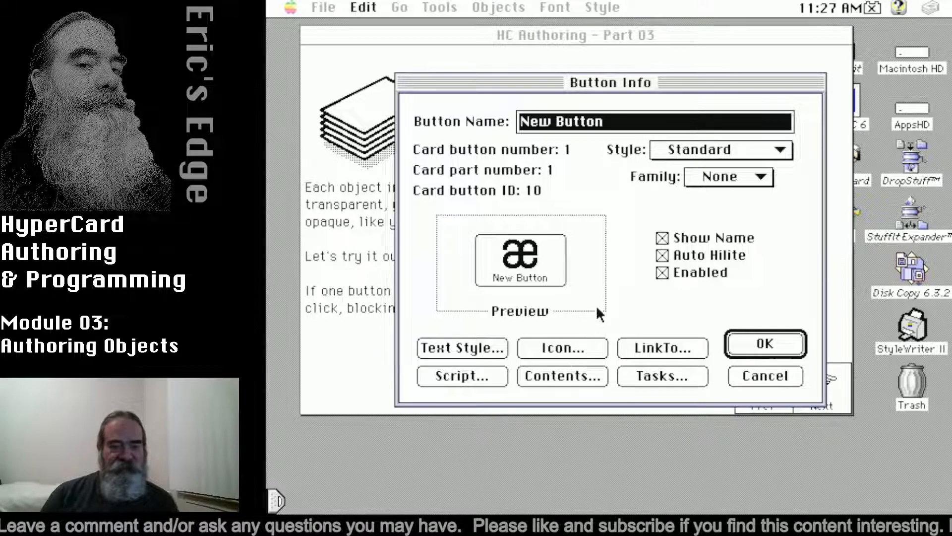
click(768, 376)
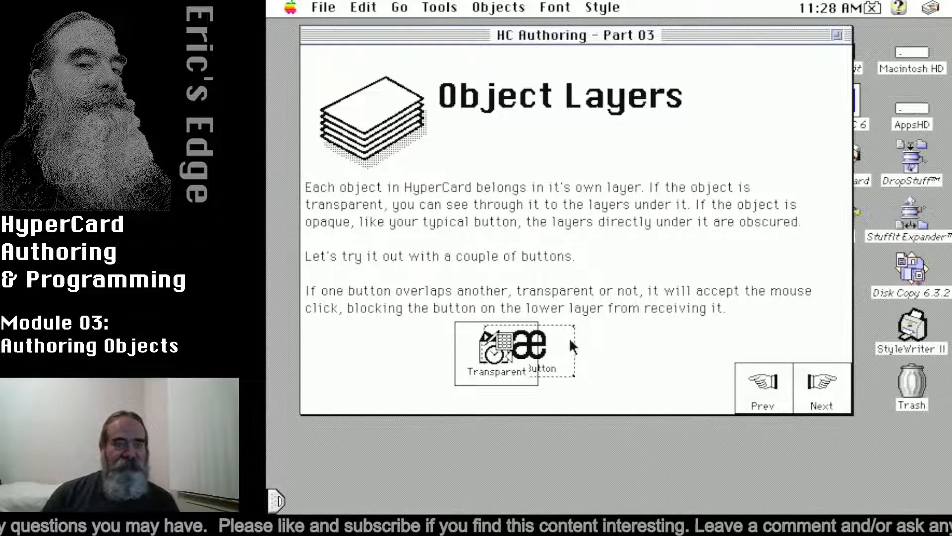
Step: Bring New Button closer so that it lies in front of the Transparent button
click(450, 8)
drag(466, 11, 489, 132)
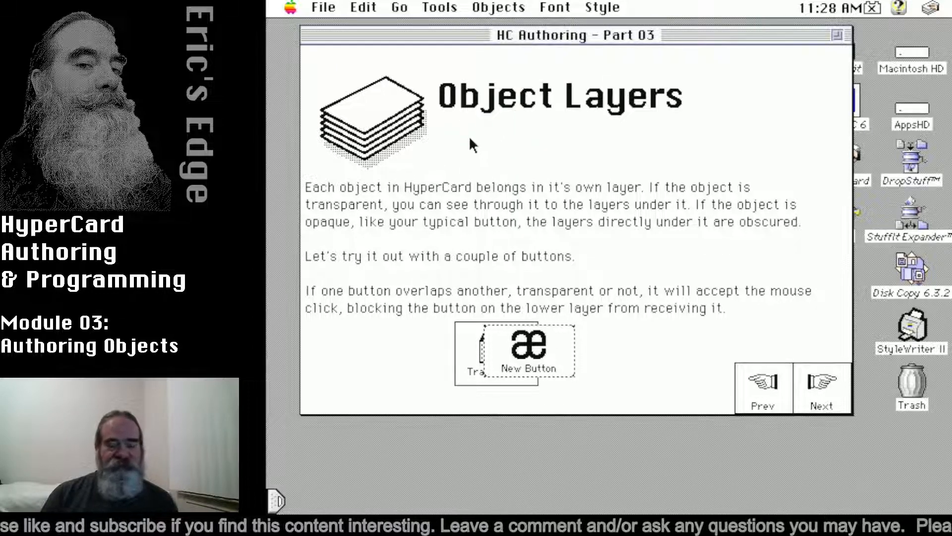
Step: Switch to the Browse tool and test the exposed edge of the Transparent button and the area overlapped by New Button
drag(443, 12, 423, 28)
click(473, 372)
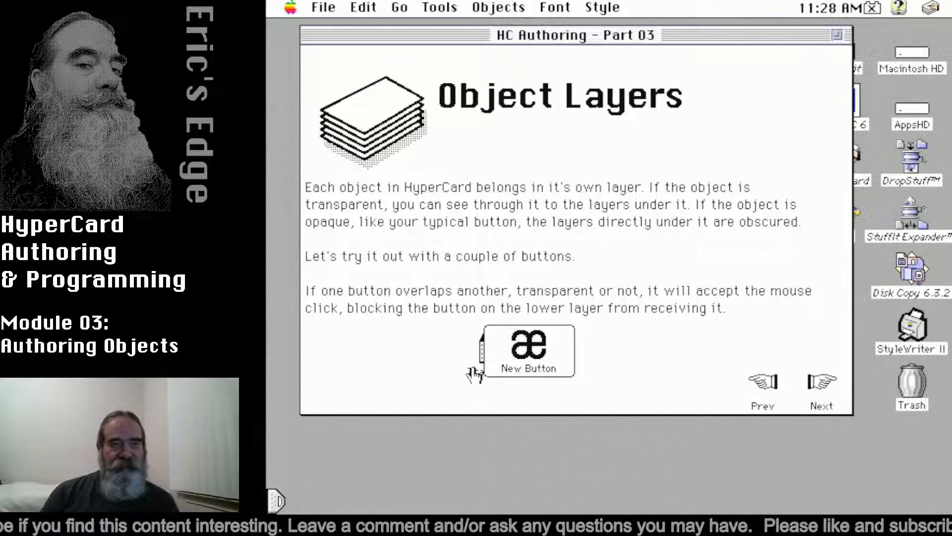
click(496, 364)
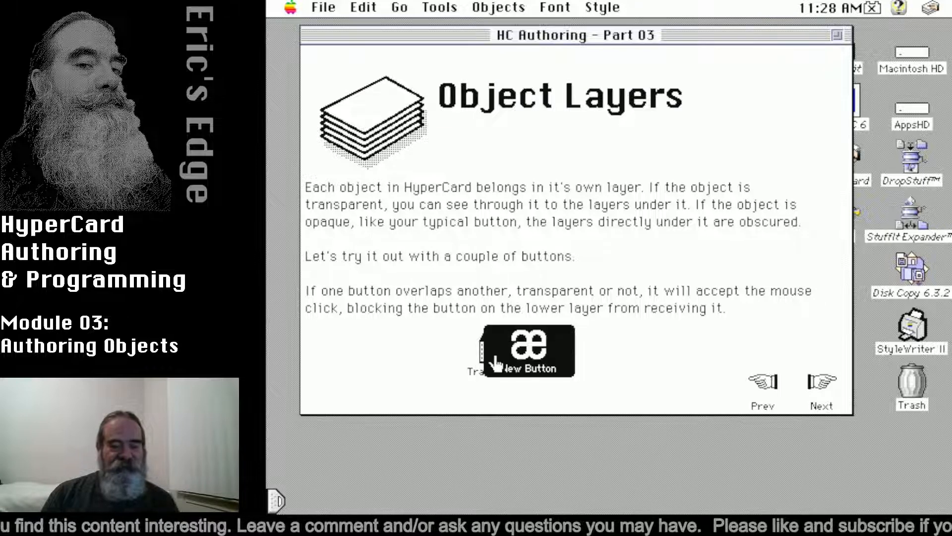
click(508, 364)
click(511, 363)
click(511, 363)
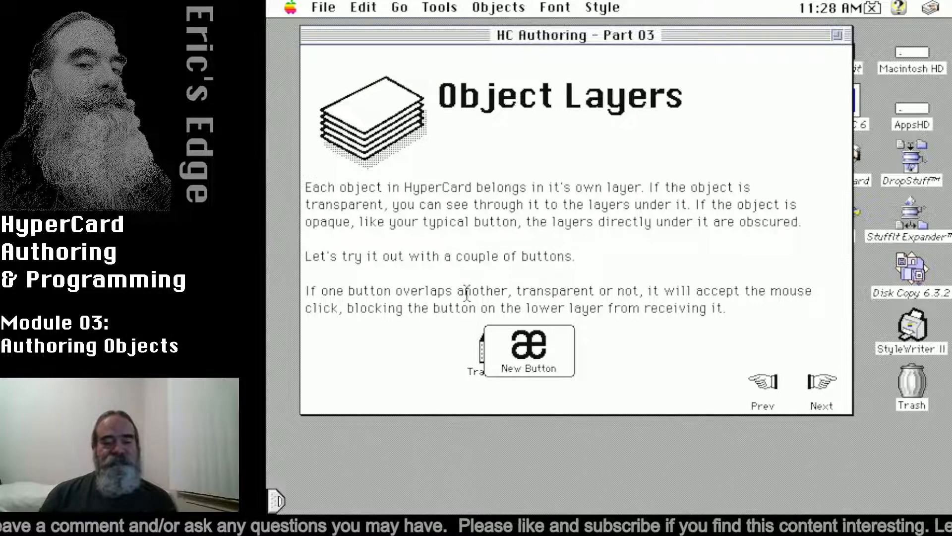
Step: Go to the Background & Card Layers card
click(497, 7)
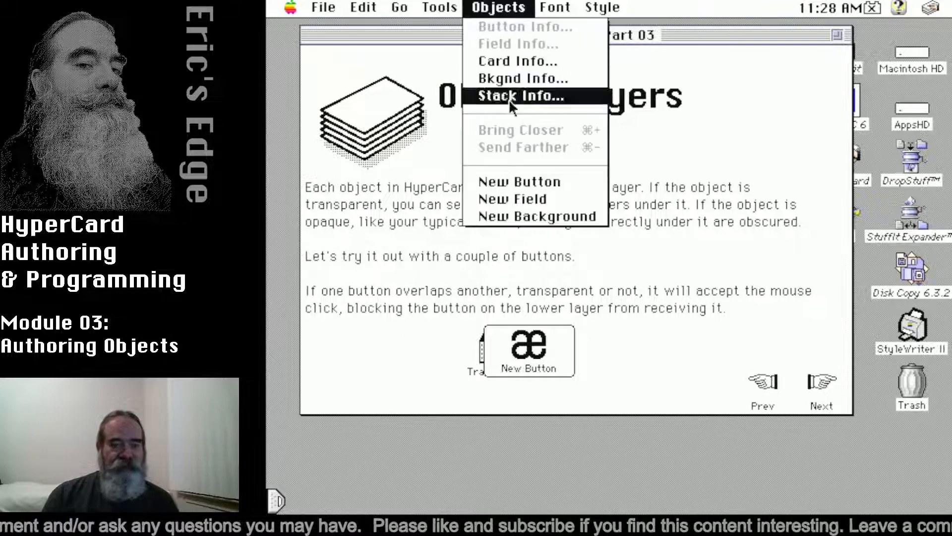
click(459, 168)
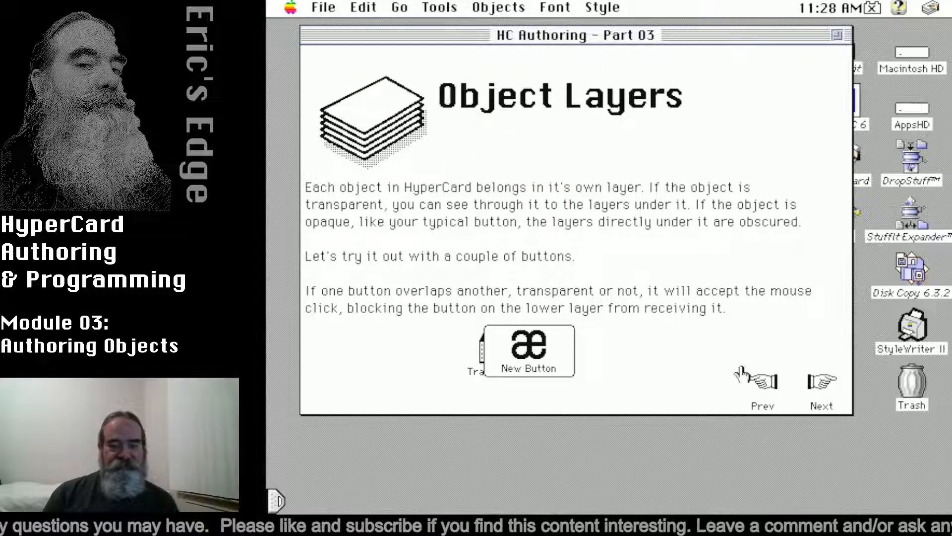
click(820, 396)
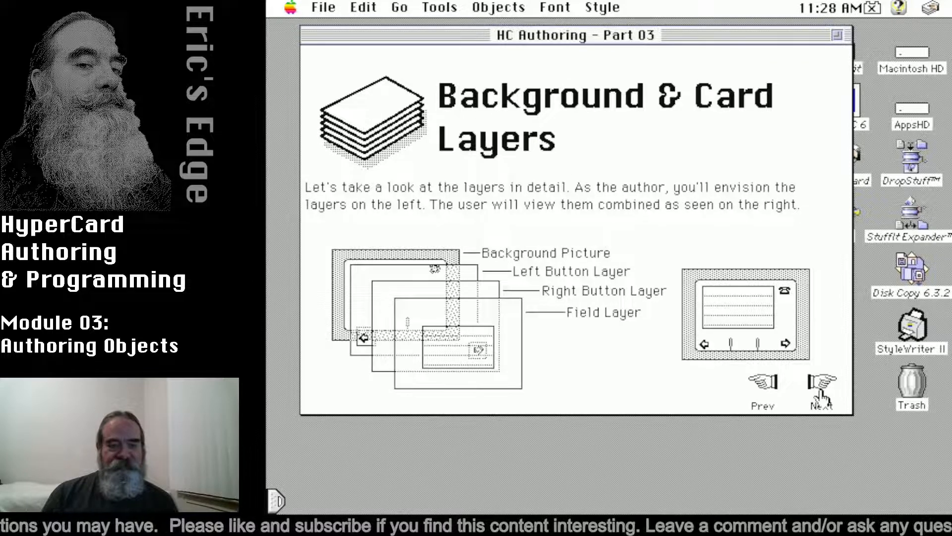
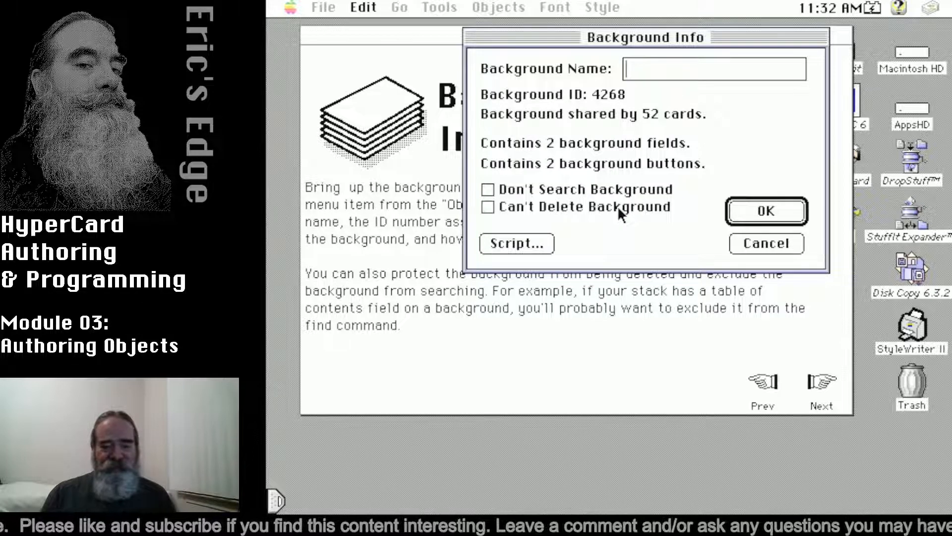
Step: Close Background Info without changes, view the background layer on its own, and go to the Card Layer Aesthetics card
click(766, 243)
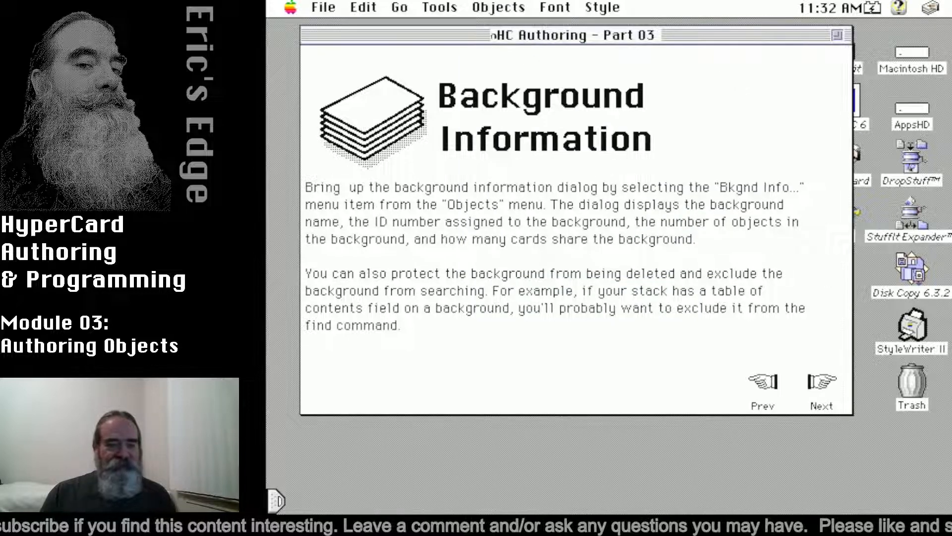
mouse_move(455, 8)
mouse_down()
mouse_move(479, 8)
mouse_move(367, 8)
mouse_move(368, 159)
mouse_move(386, 248)
mouse_up()
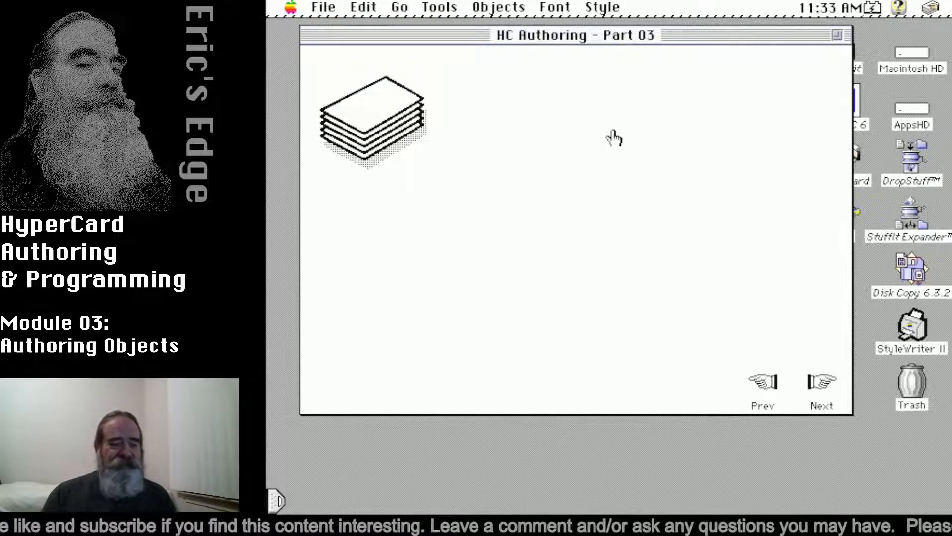
click(439, 7)
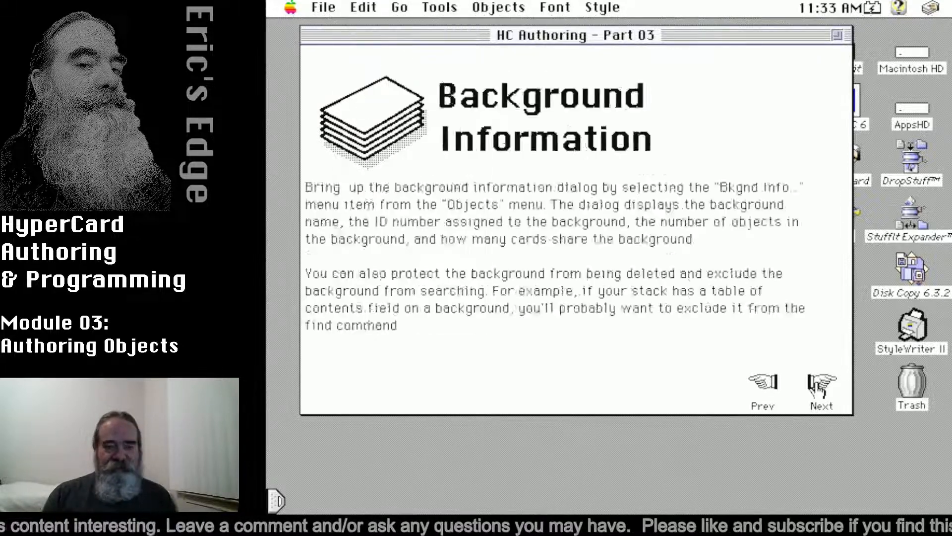
click(817, 387)
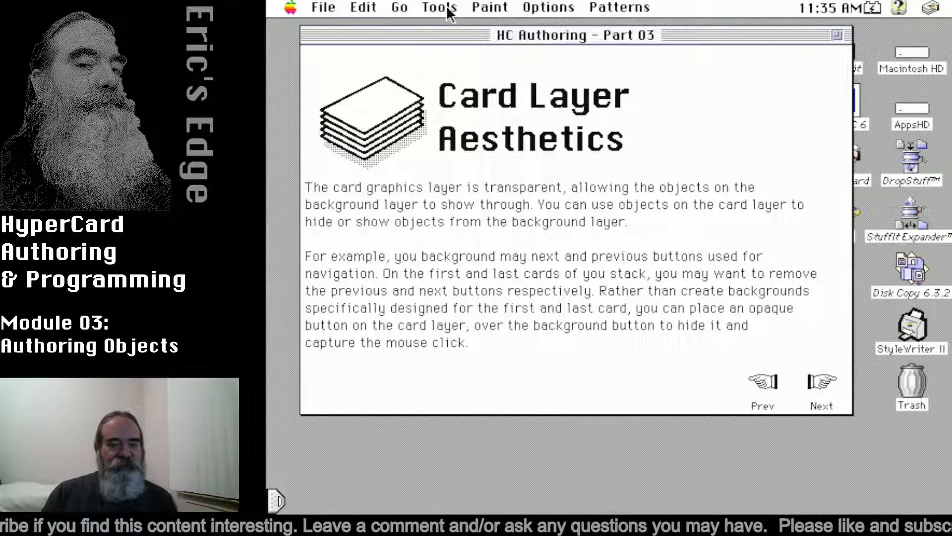
Step: Draw a small card button with the Button tool in the empty area below the text, beside the Prev button
click(448, 9)
click(450, 31)
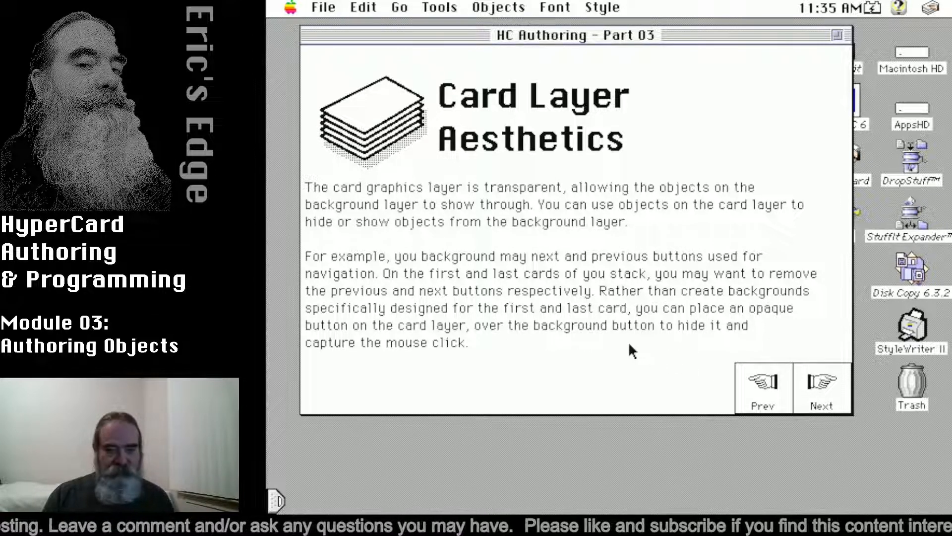
drag(634, 347, 700, 397)
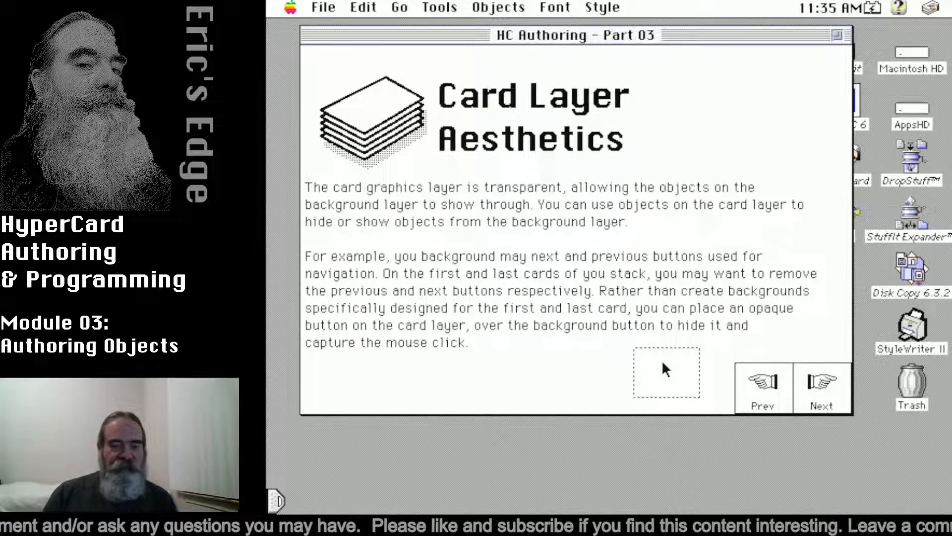
mouse_move(663, 365)
mouse_down()
mouse_move(806, 366)
mouse_move(679, 333)
mouse_move(648, 360)
mouse_up()
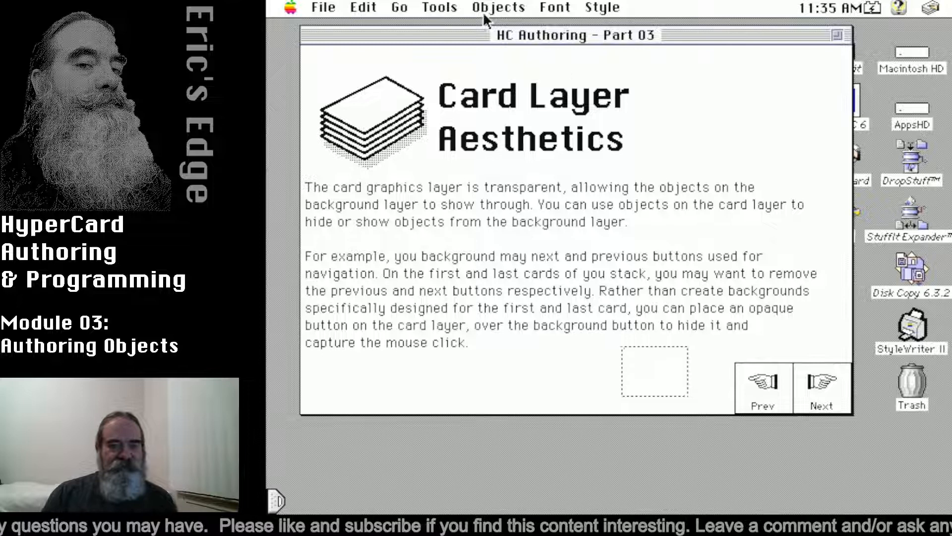
Step: Set the new card button's style to Opaque
double_click(656, 363)
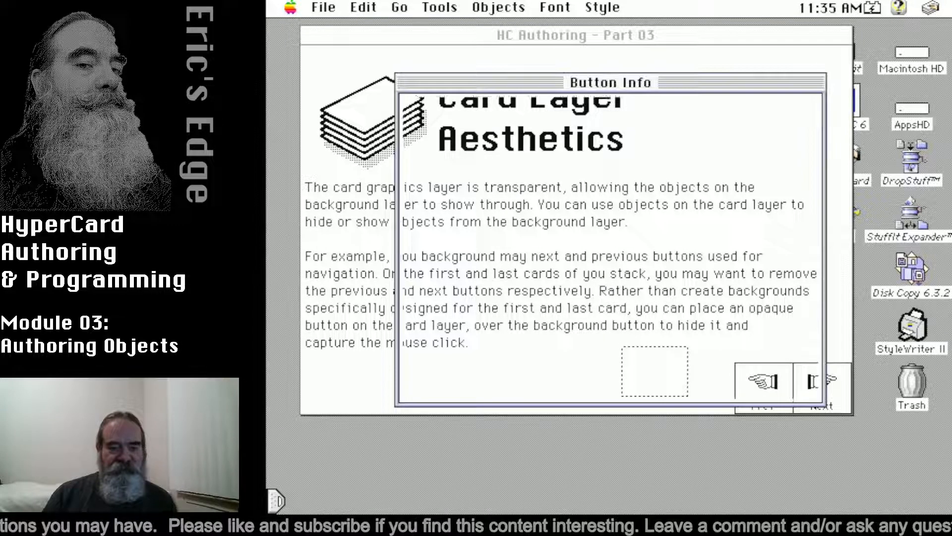
click(676, 149)
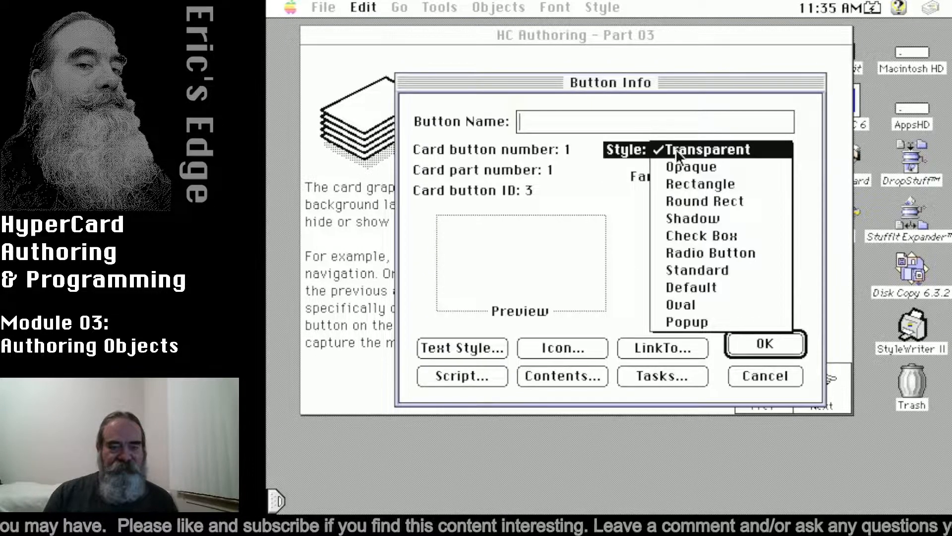
click(677, 164)
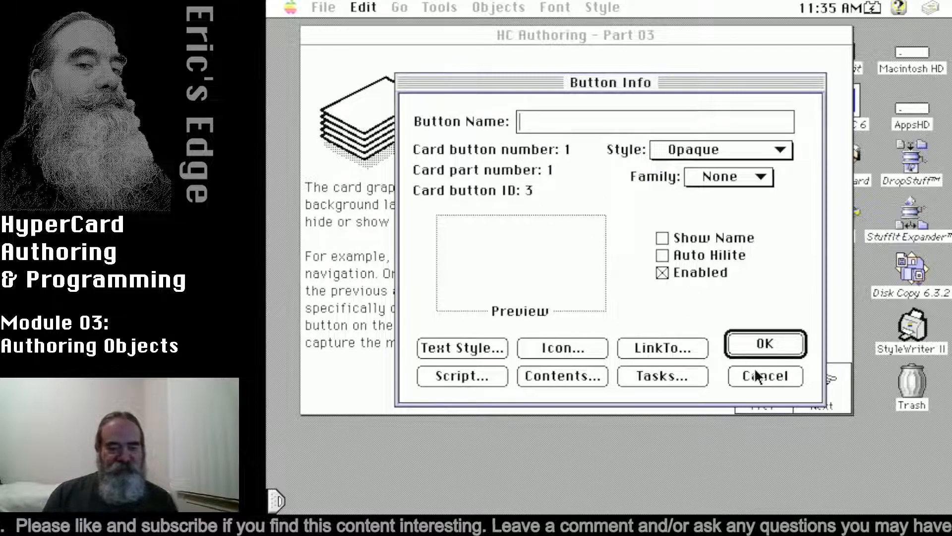
click(757, 350)
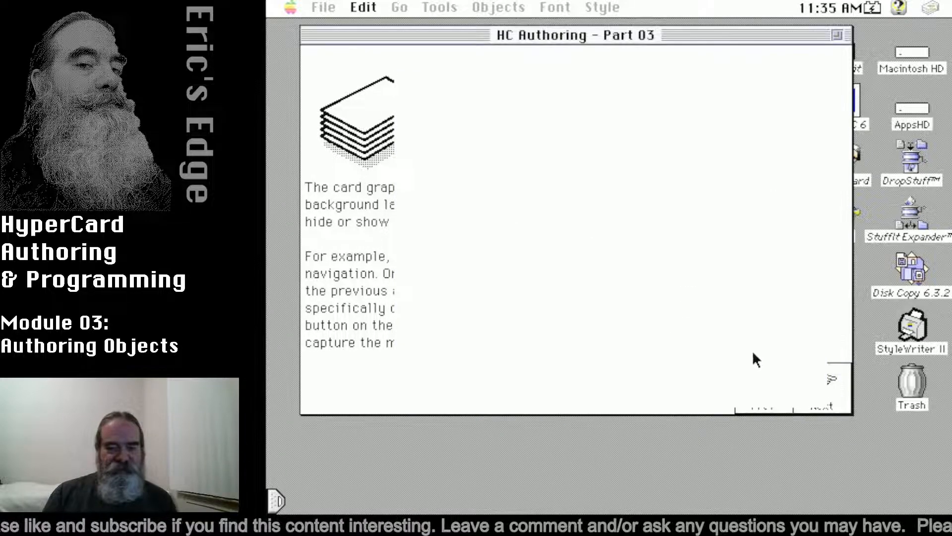
Step: Move the opaque button over the background Next button and resize it so it covers the icon and label completely
drag(665, 378, 809, 396)
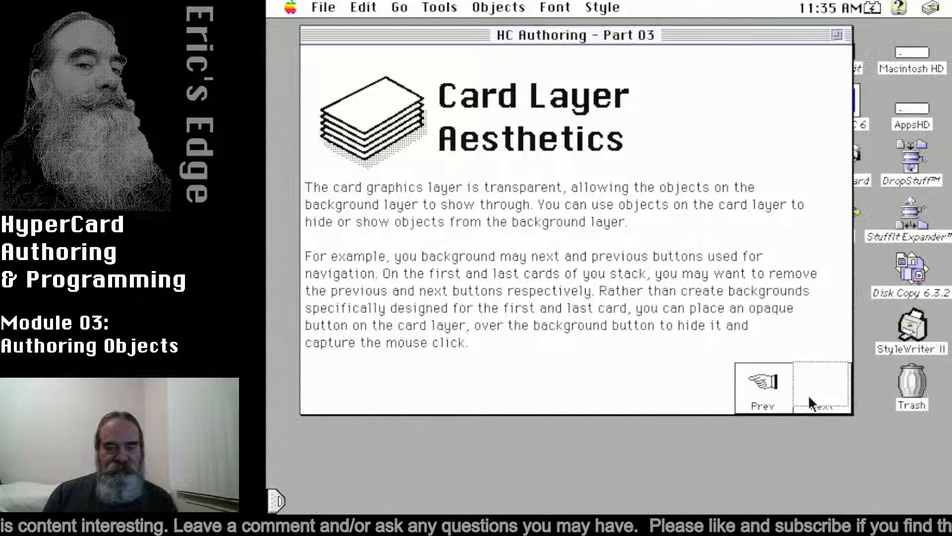
click(847, 411)
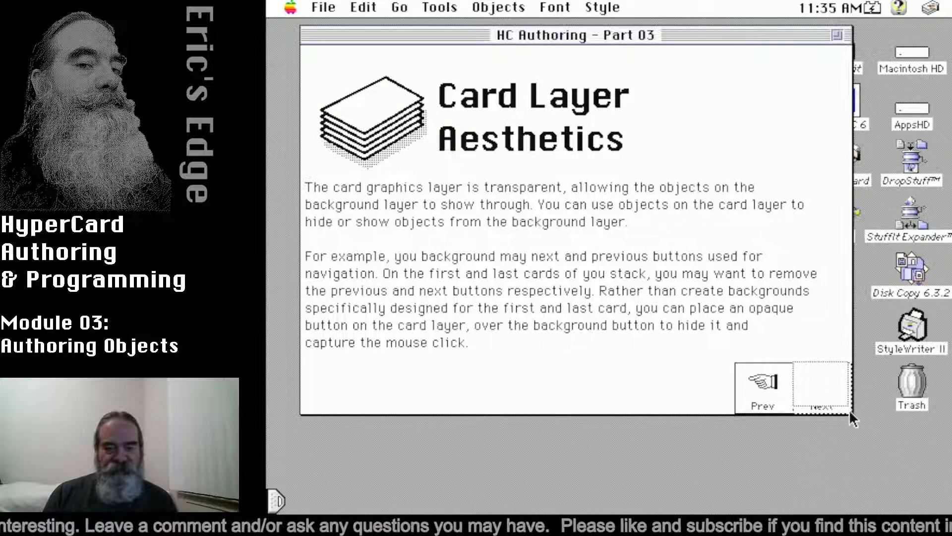
drag(795, 403, 795, 410)
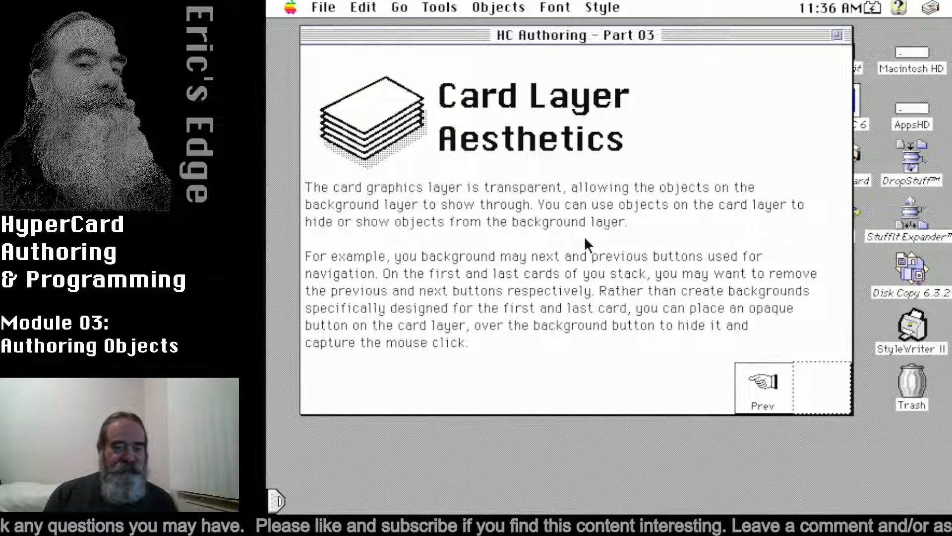
Step: Switch to the Browse tool and view the background layer's Next button, and return to the card layer
drag(437, 12, 425, 30)
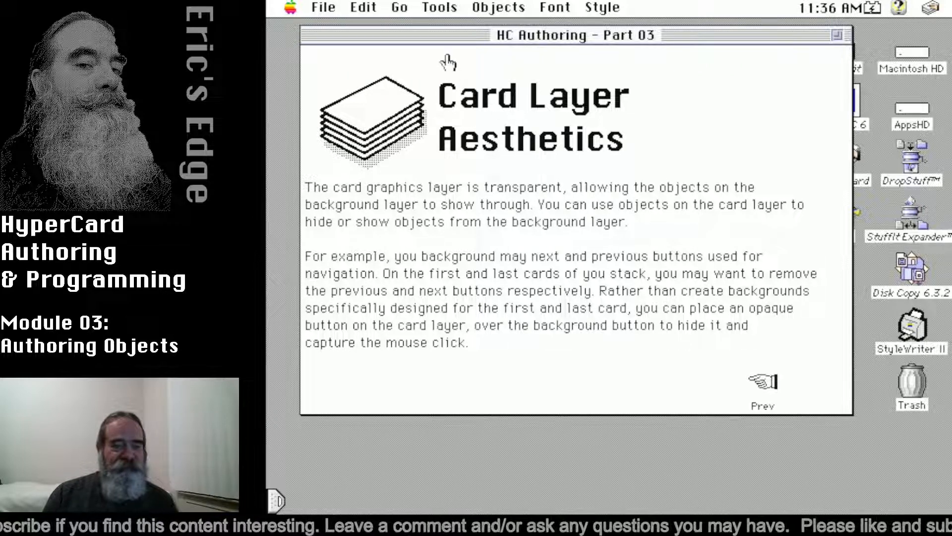
click(375, 11)
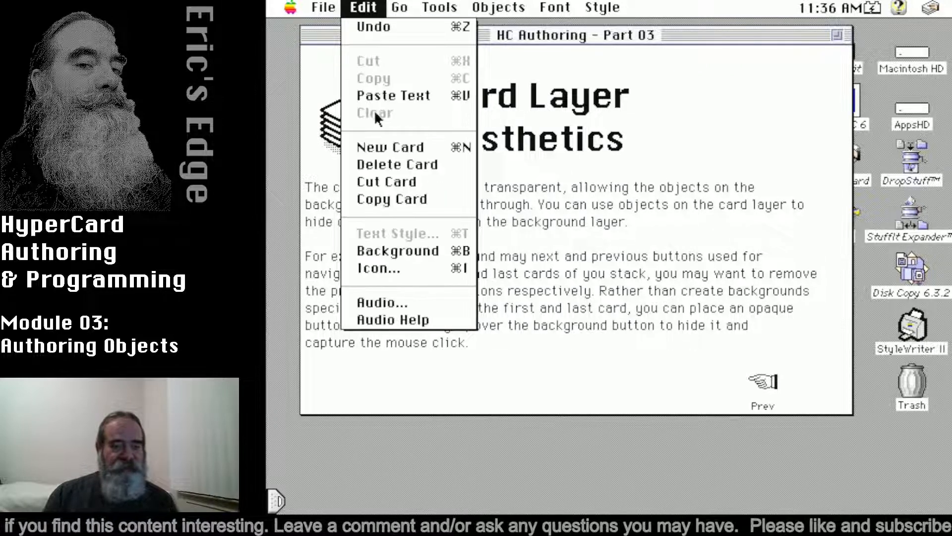
click(410, 248)
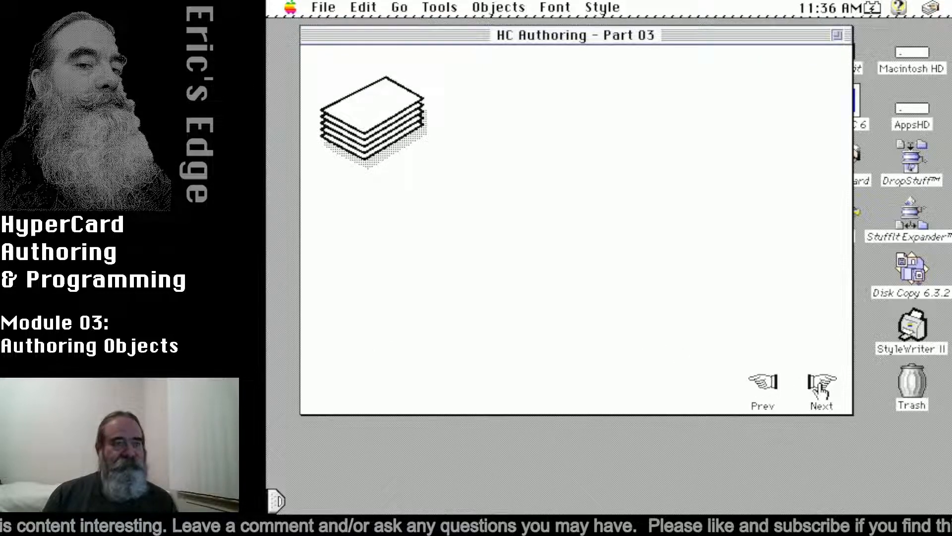
click(379, 8)
click(376, 253)
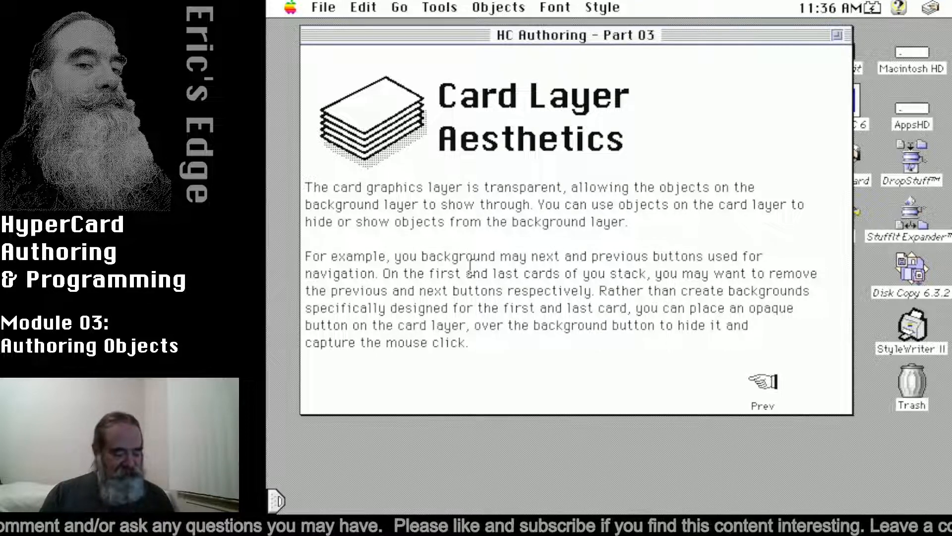
Step: Page through the neighbouring cards to check their Next button, ending back on the Card Layer Aesthetics card
key(super+3)
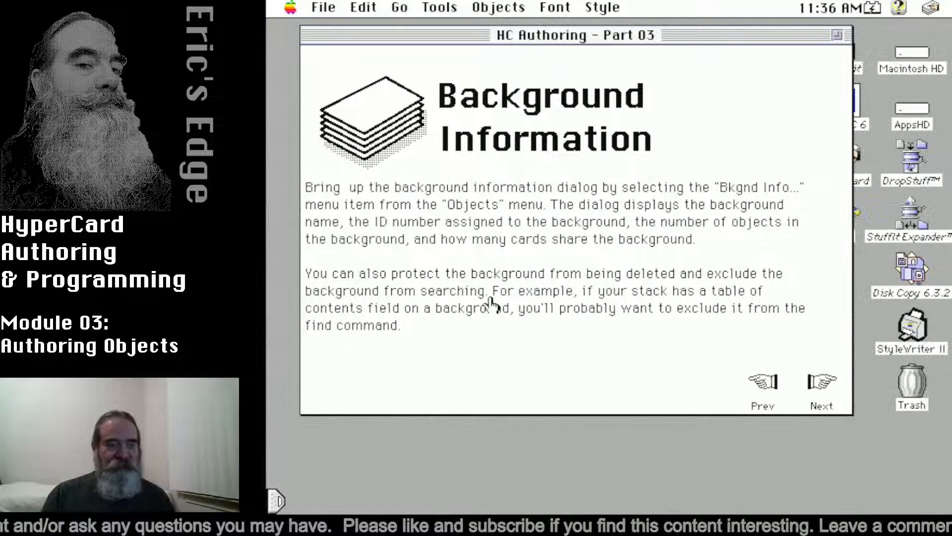
key(super+2)
key(super+2)
key(super+2)
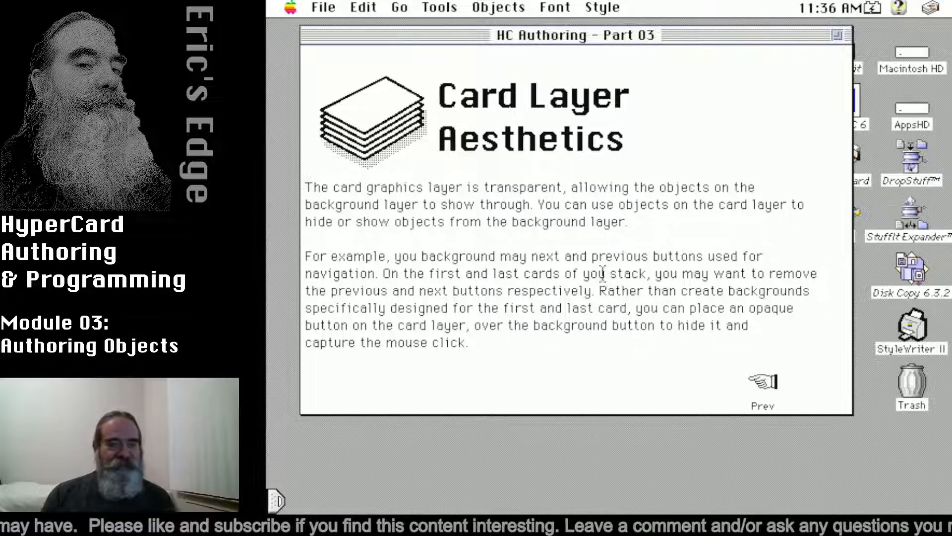
Step: Delete the opaque card button covering Next, restore the Browse tool, and go to the Card Information card
drag(442, 8, 448, 42)
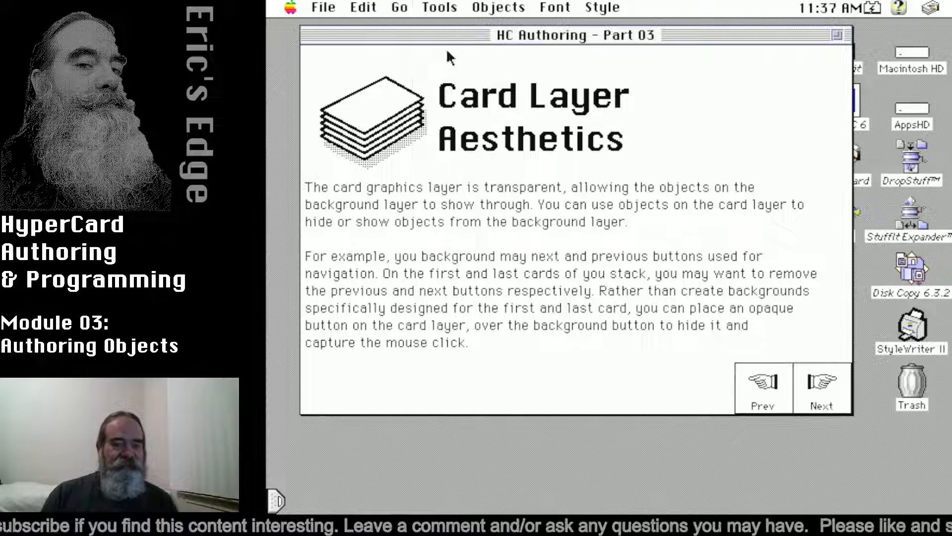
drag(426, 10, 423, 28)
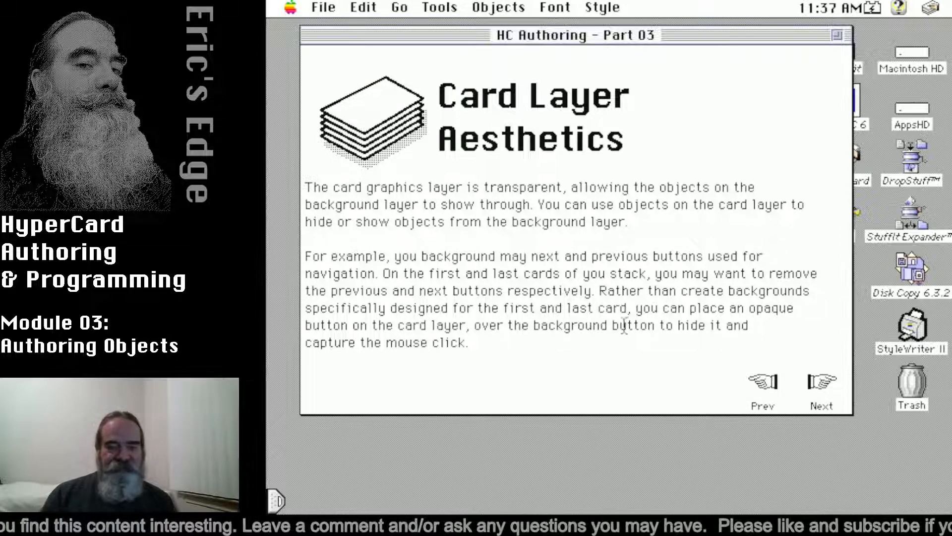
click(826, 401)
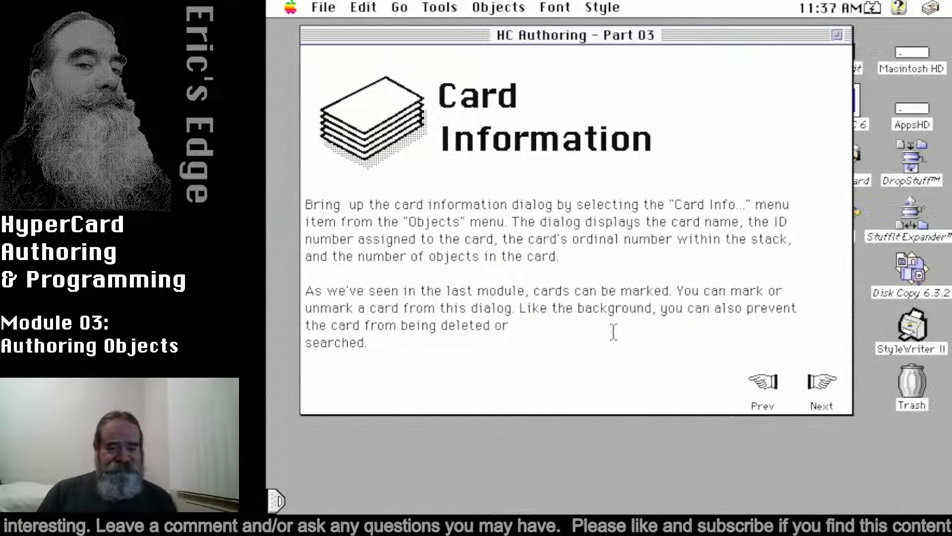
Step: Examine the Card Info of the current card with the dialog moved clear of the text, making no changes
click(515, 13)
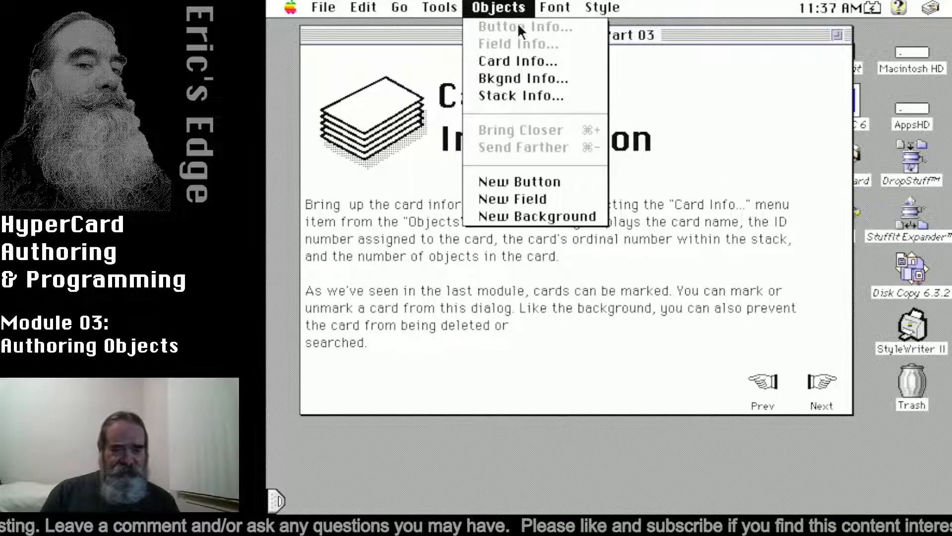
click(519, 61)
drag(538, 104, 640, 32)
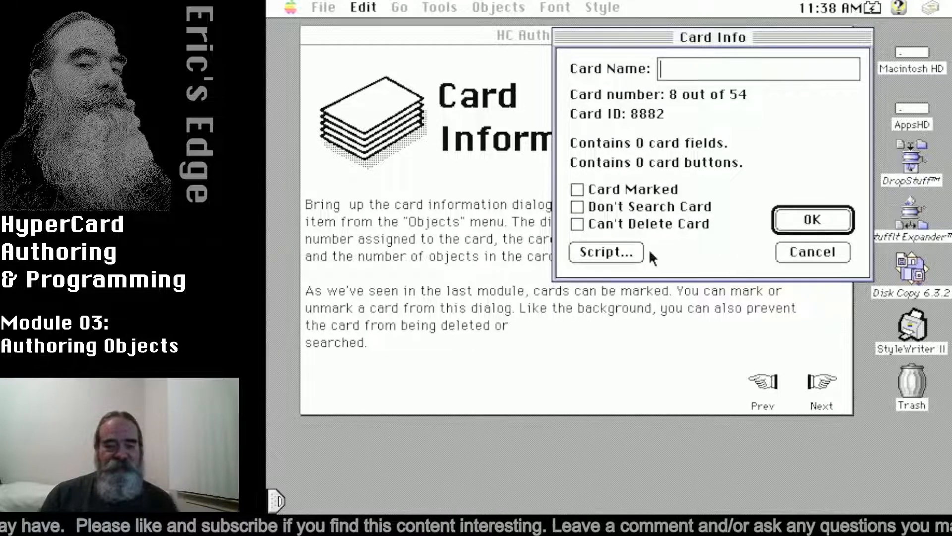
click(823, 250)
Step: Remove the stray line break before "not duplicate it." on the Copying & Pasting Cards card and continue to the Fields card
click(821, 382)
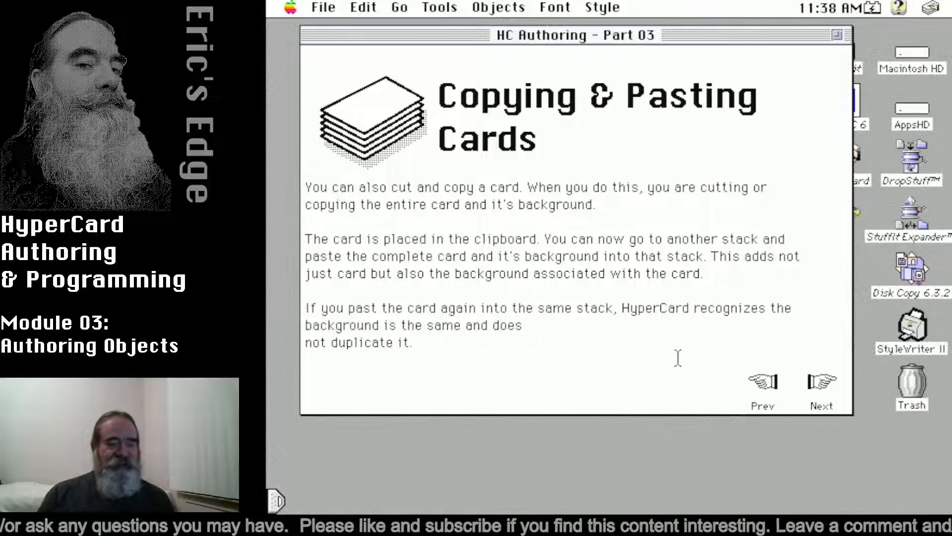
key(BackSpace)
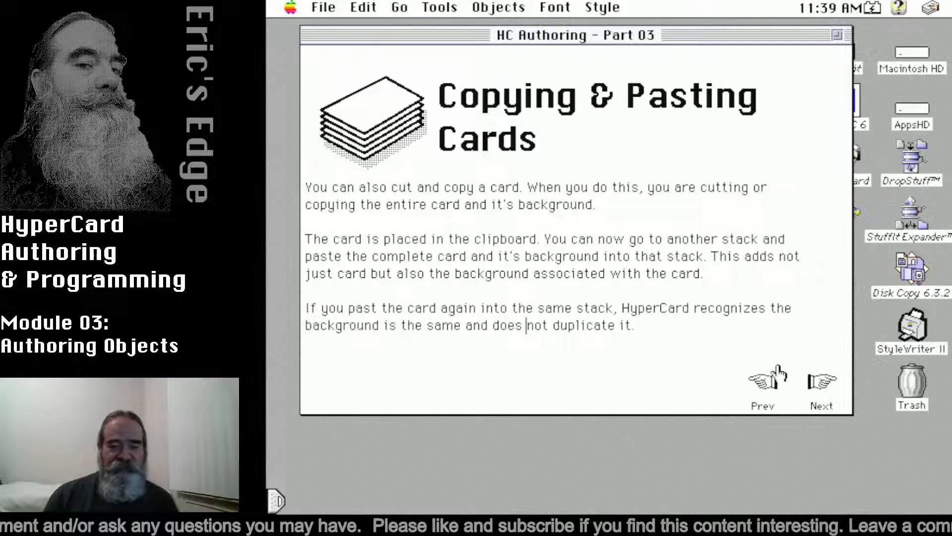
click(821, 381)
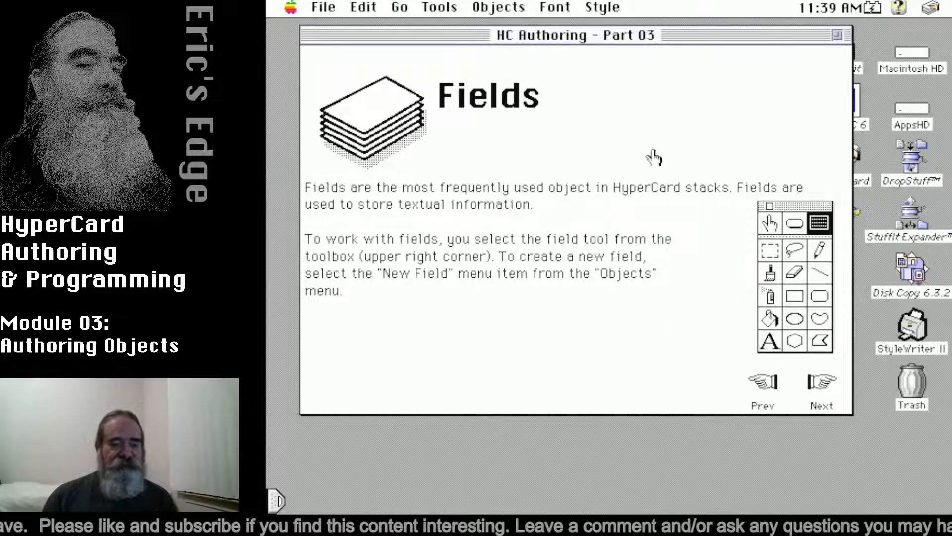
Step: Tear off the tool palette beside the stack window, examine the title field's Field Info without changes, and restore the Browse tool
drag(427, 10, 902, 74)
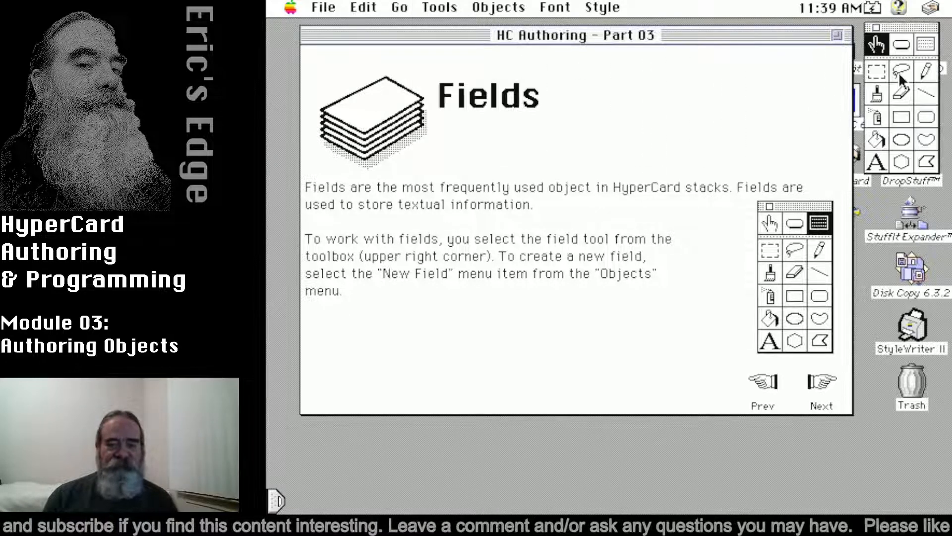
click(924, 45)
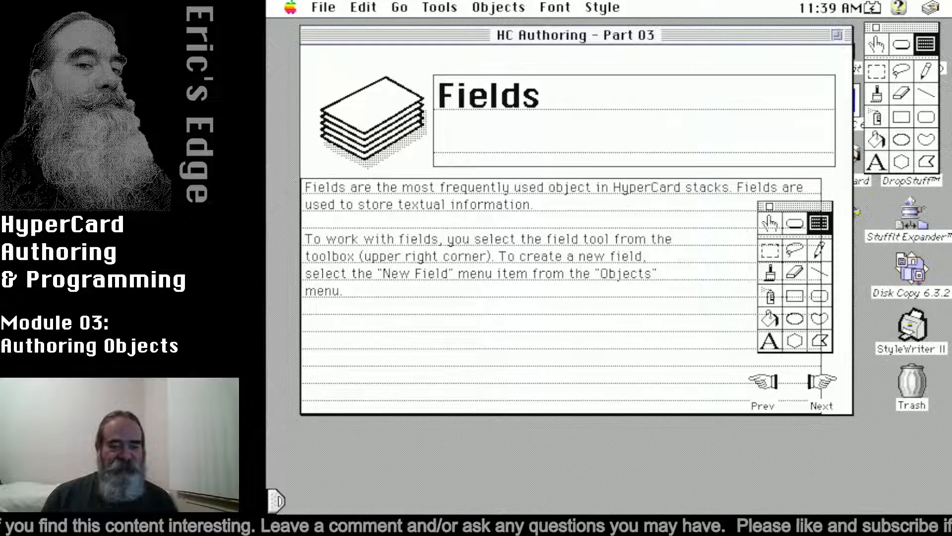
click(634, 155)
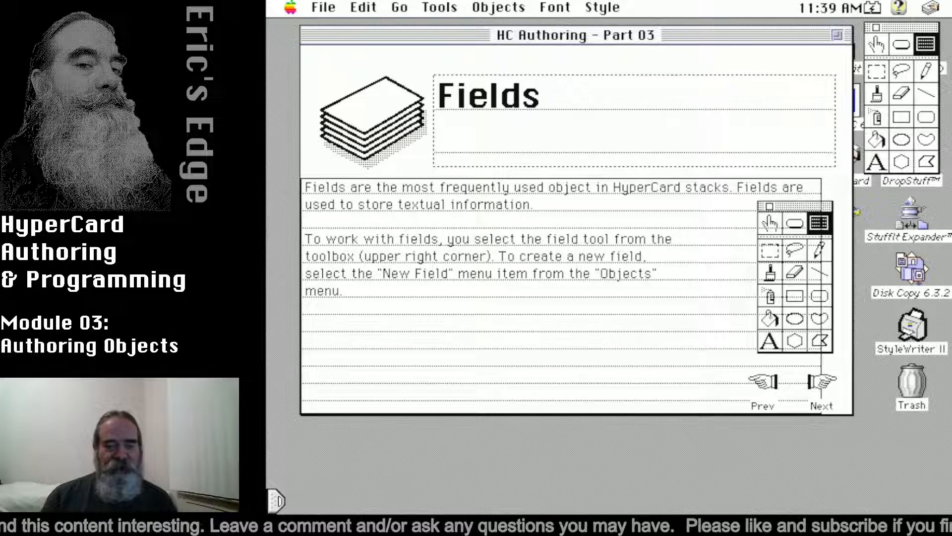
double_click(625, 143)
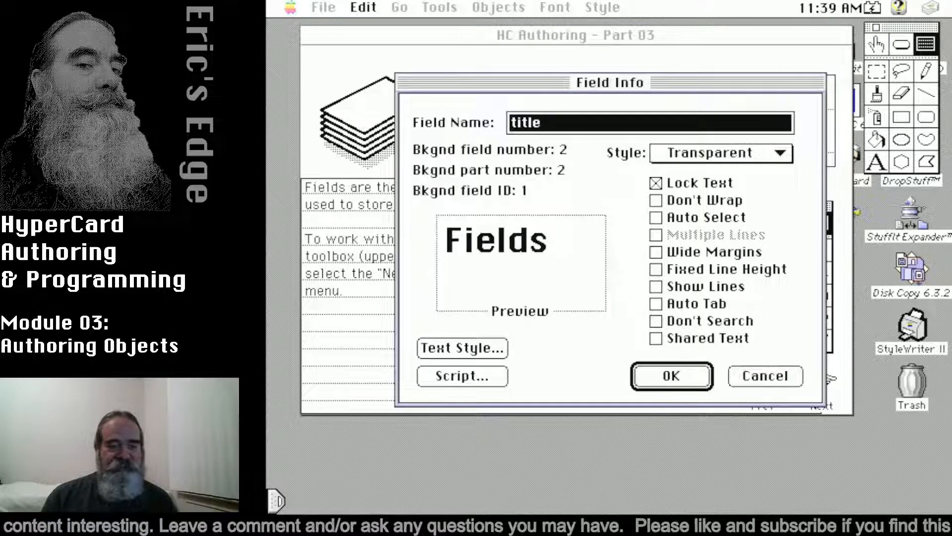
click(764, 376)
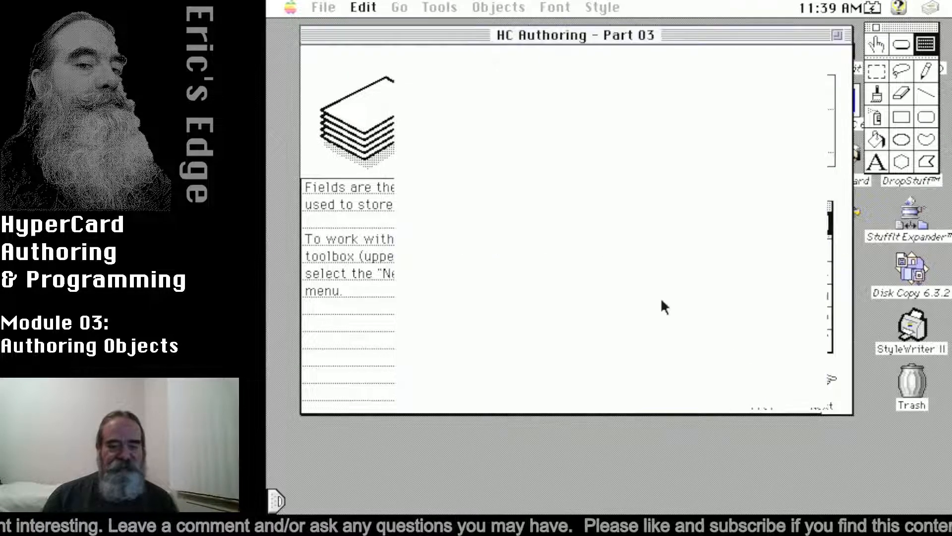
key(super+Tab)
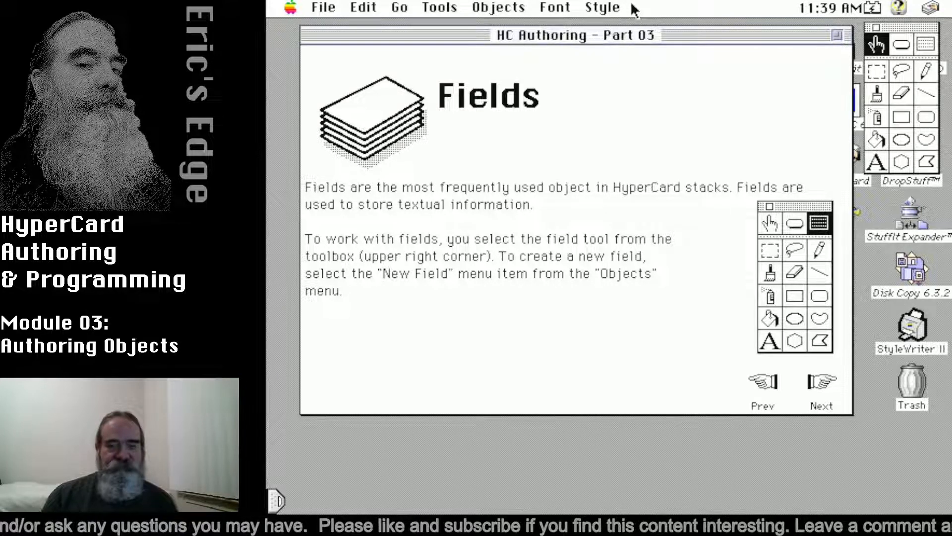
Step: Draw a small trial field above the stack picture on the Fields card with the Field tool and delete it
click(924, 44)
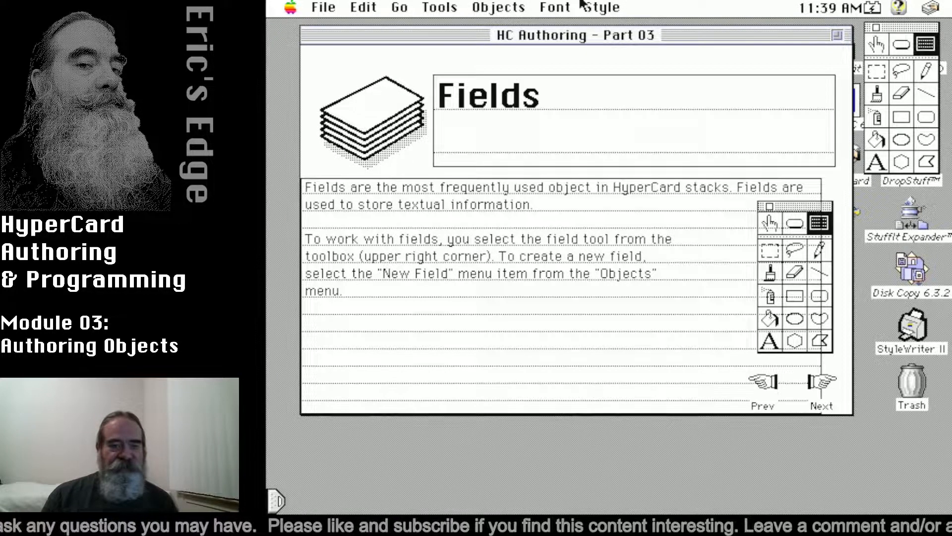
click(508, 8)
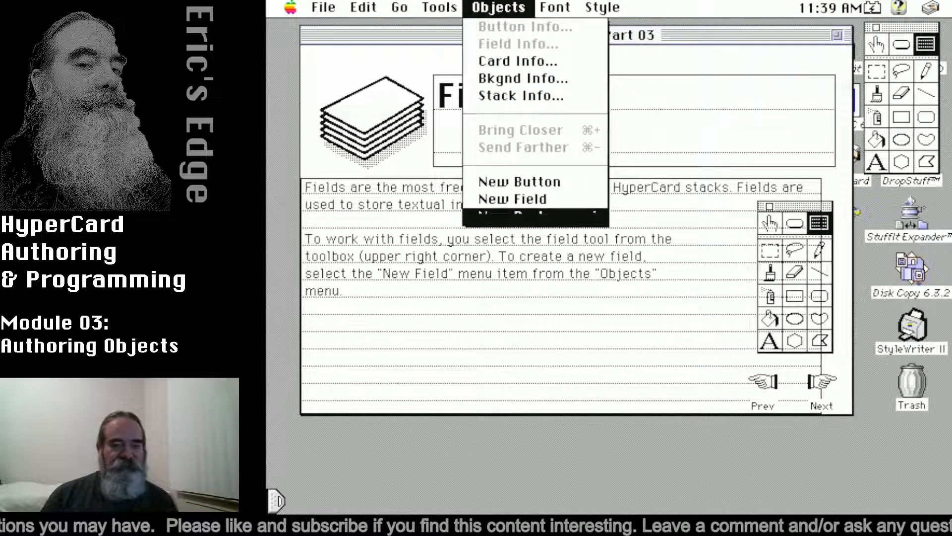
click(508, 9)
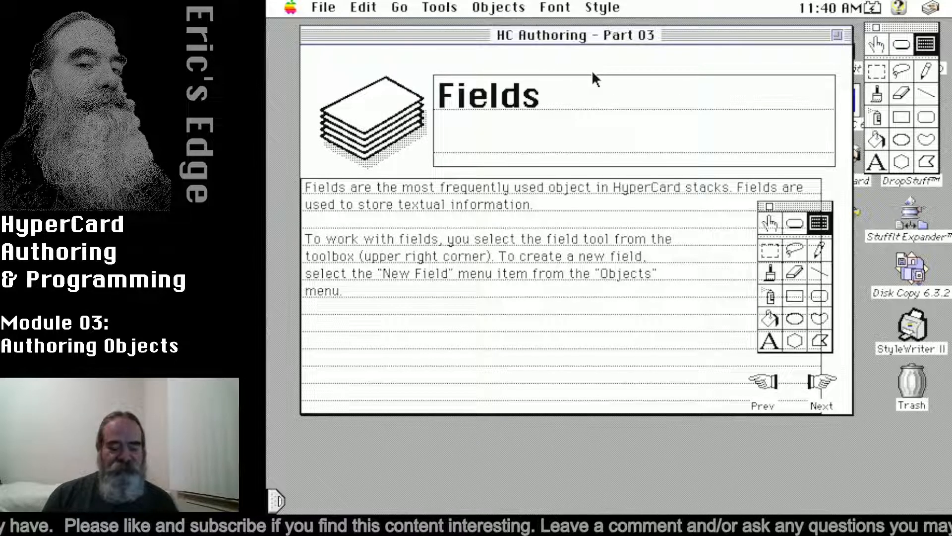
drag(330, 58, 312, 94)
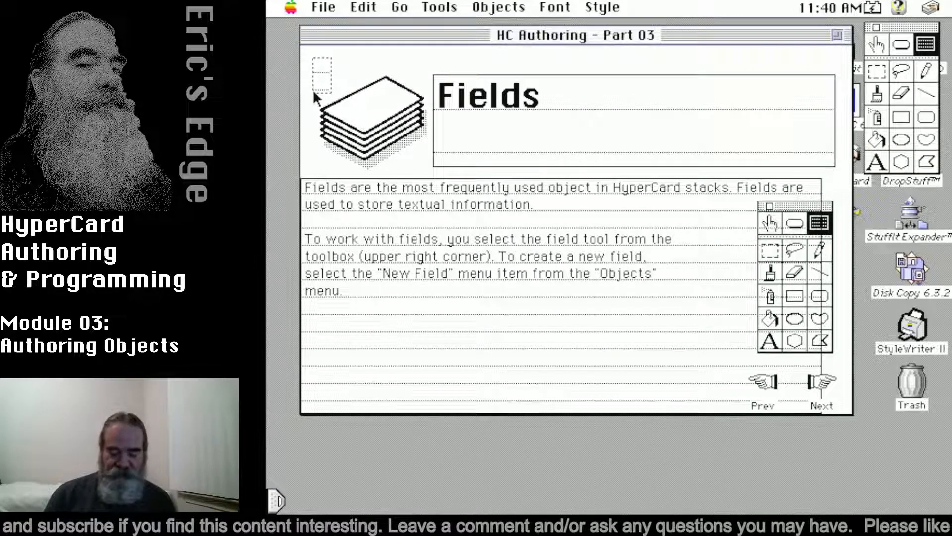
key(Delete)
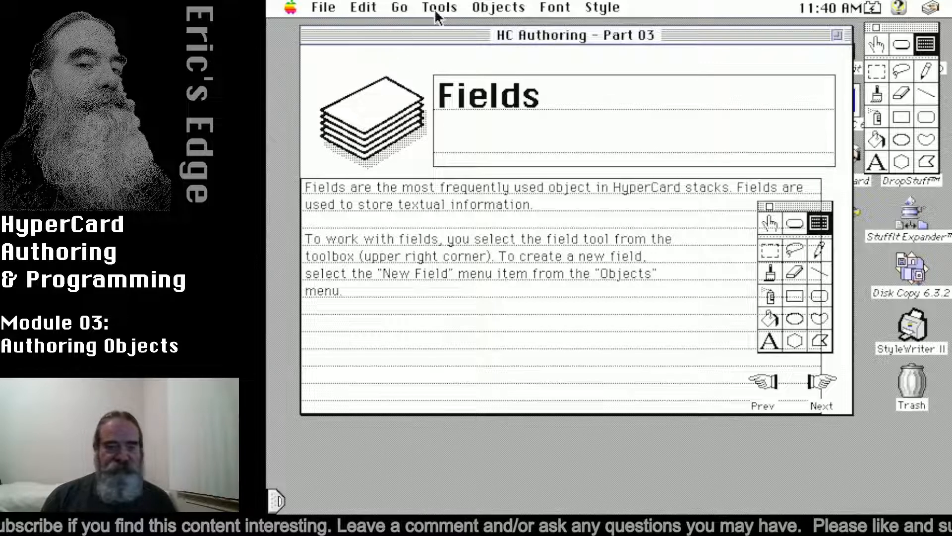
drag(495, 7, 538, 216)
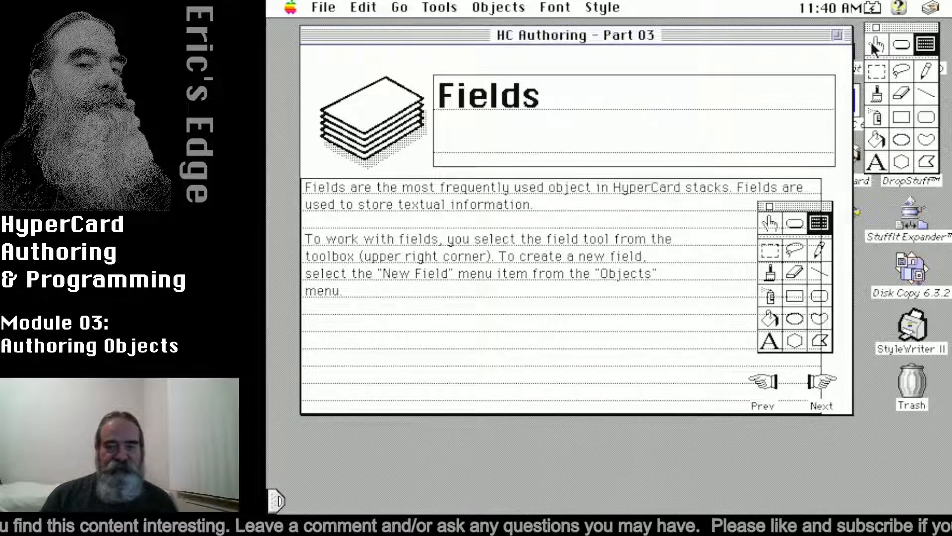
Step: Restore the Browse tool and continue past the Field Order card to the A Field Example card
click(874, 44)
click(820, 383)
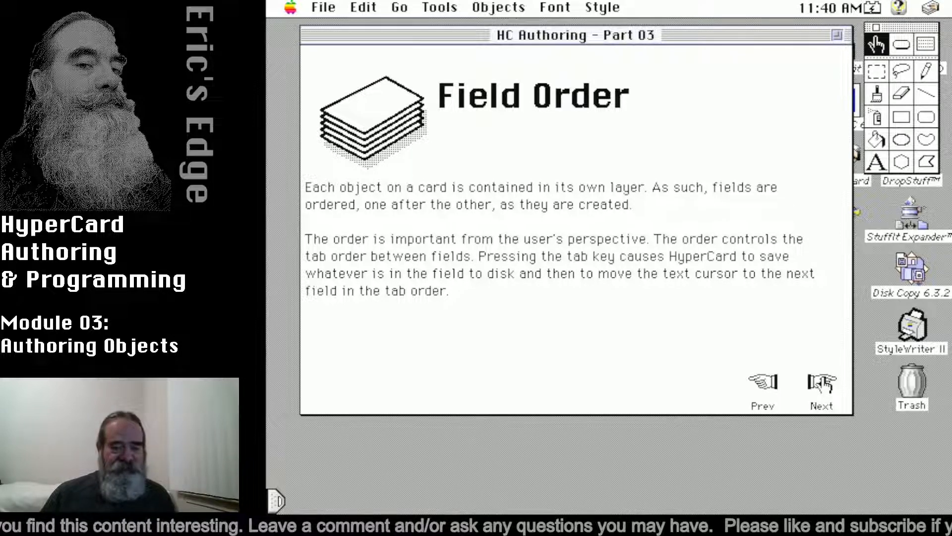
click(826, 395)
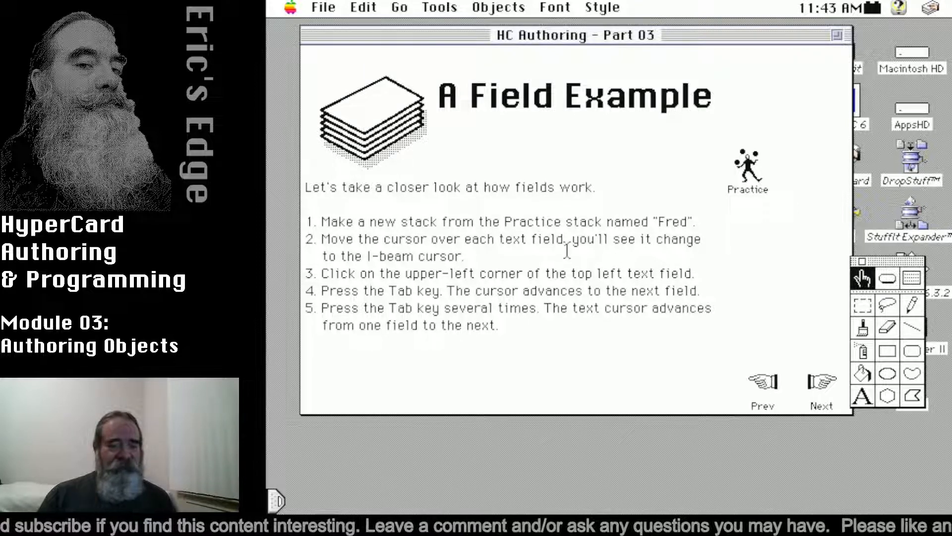
Step: Open the Practice stack from the example card and go to its second card
click(741, 171)
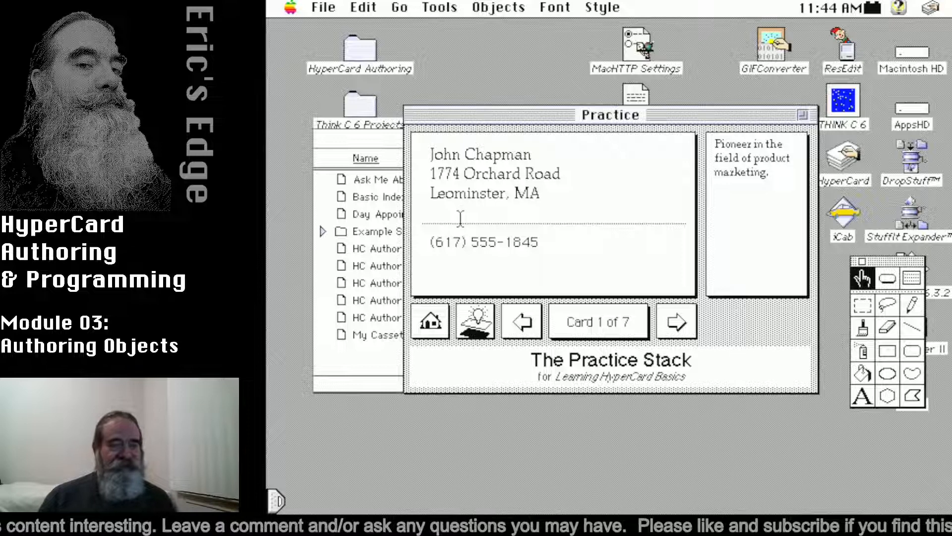
click(429, 155)
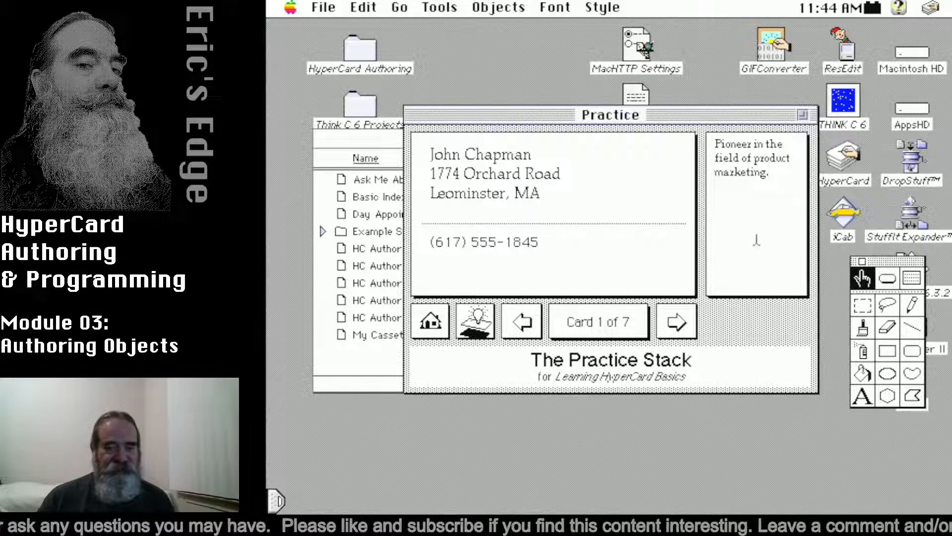
click(677, 323)
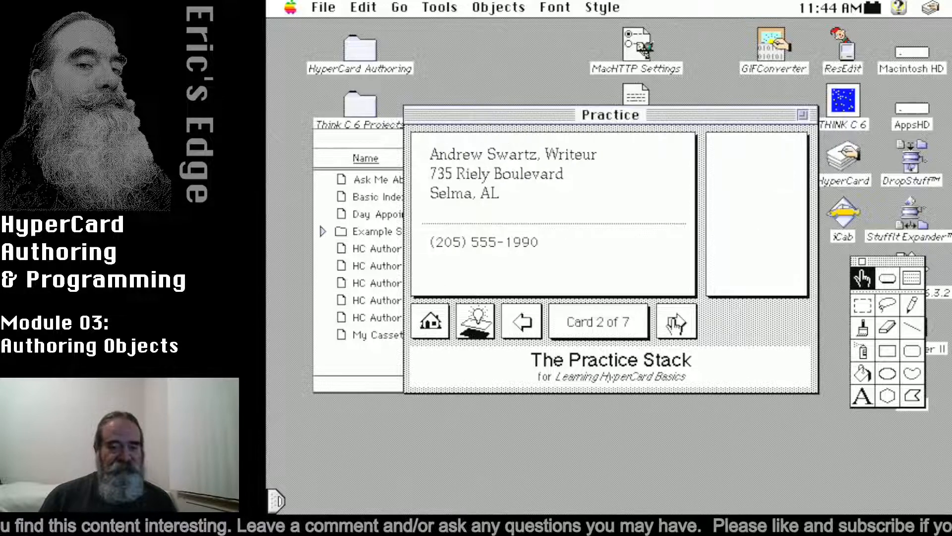
Step: Enter "Now is the time for all good people to come to the aid of their country - Writeur" in the empty notes field
click(744, 174)
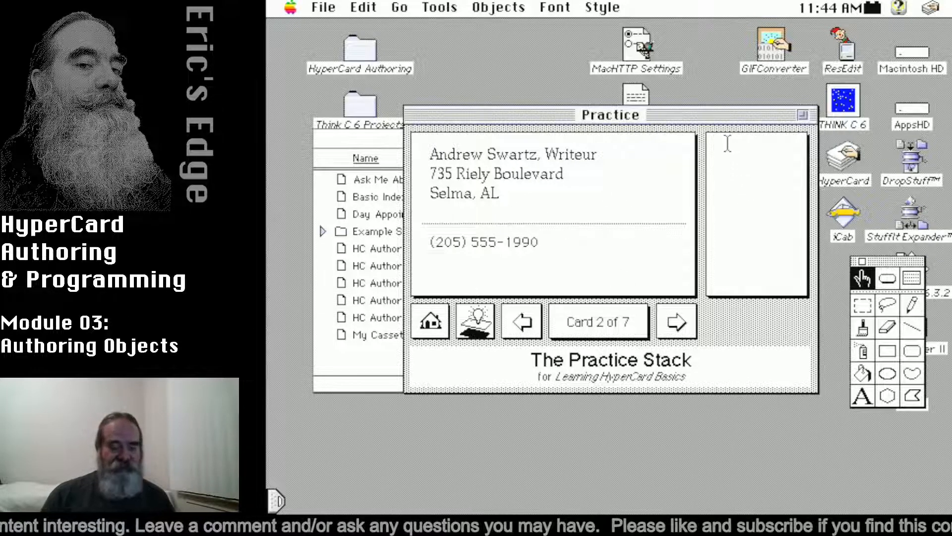
text(Now is the time for all good people)
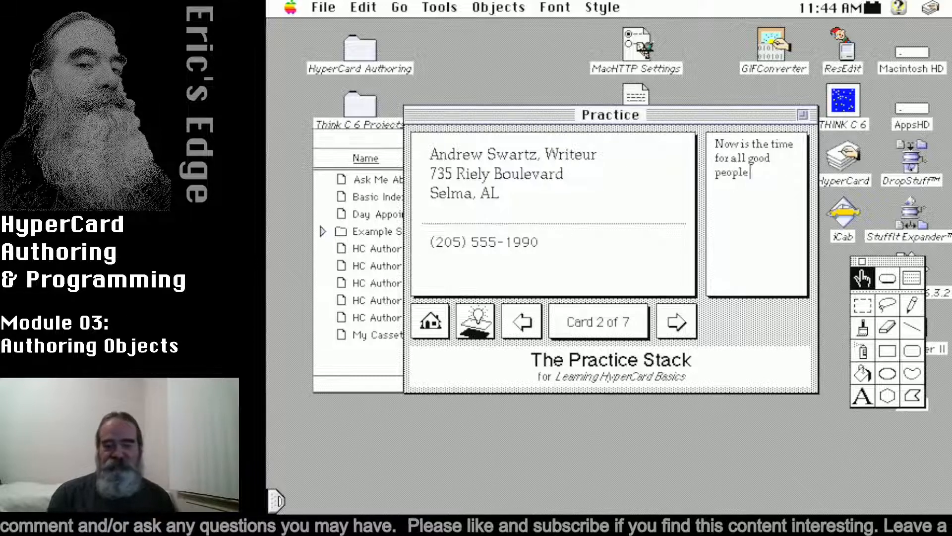
text( to come to the a)
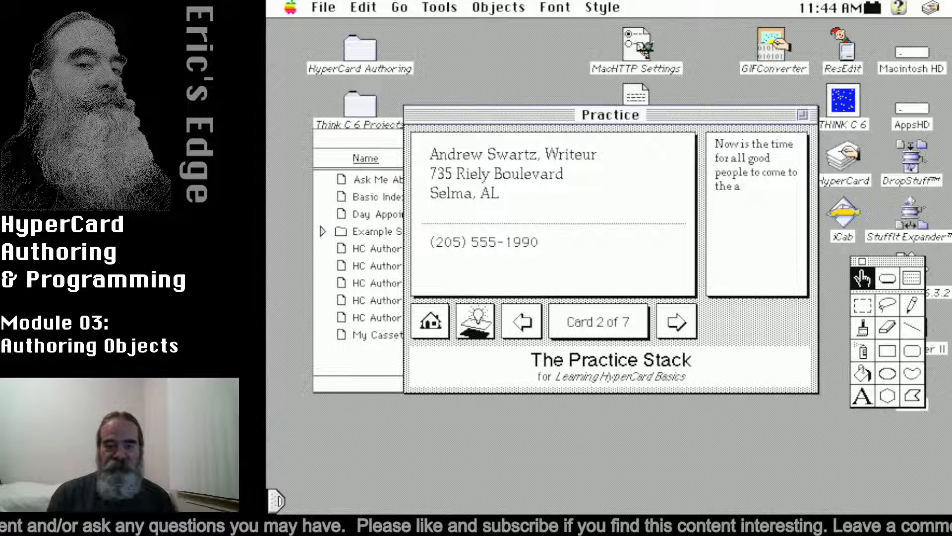
text(id of their c)
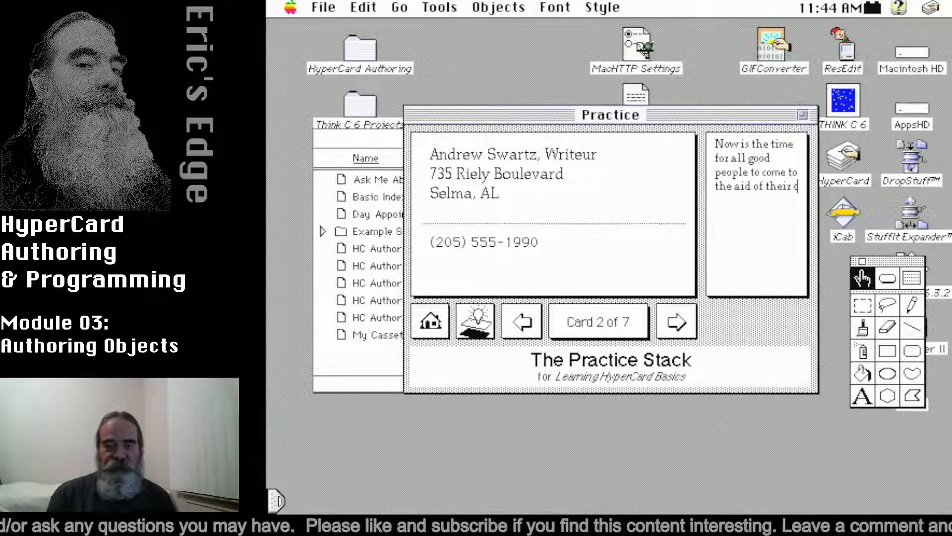
text(ountry -)
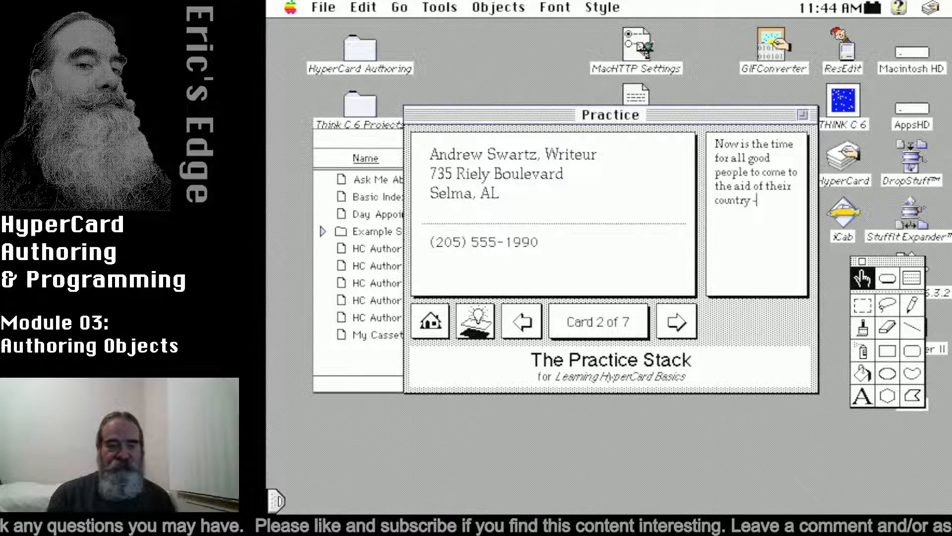
text( Writeur)
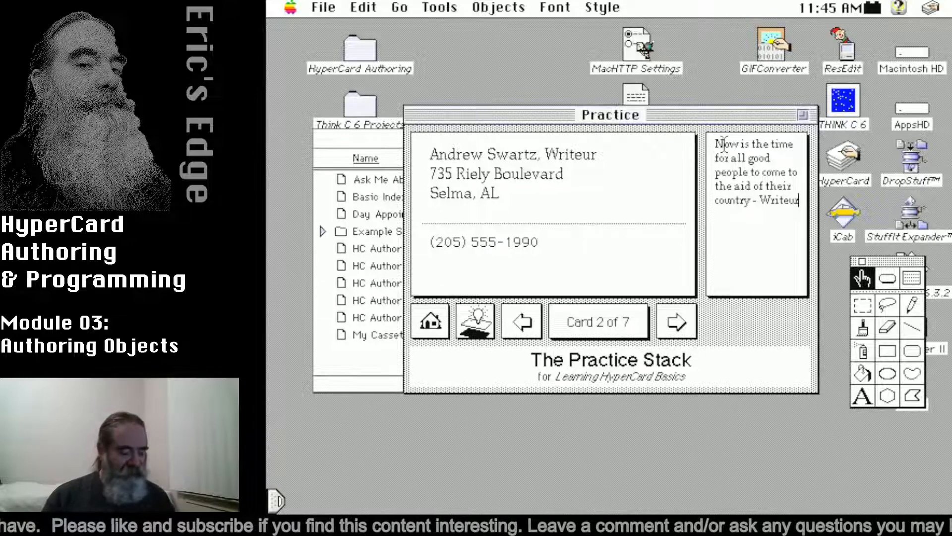
Step: Cycle repeatedly through the card's name and address, phone number and notes fields to examine their tab order
key(Tab)
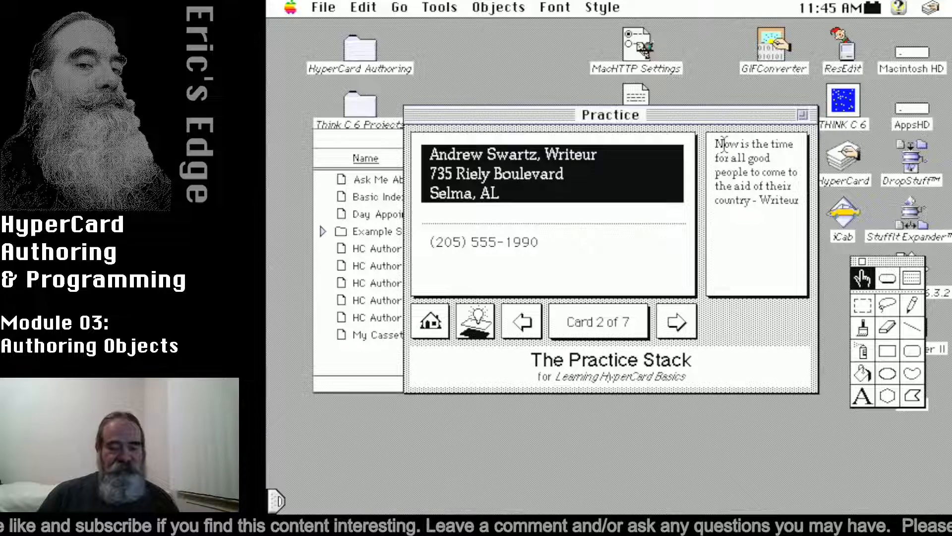
key(Tab)
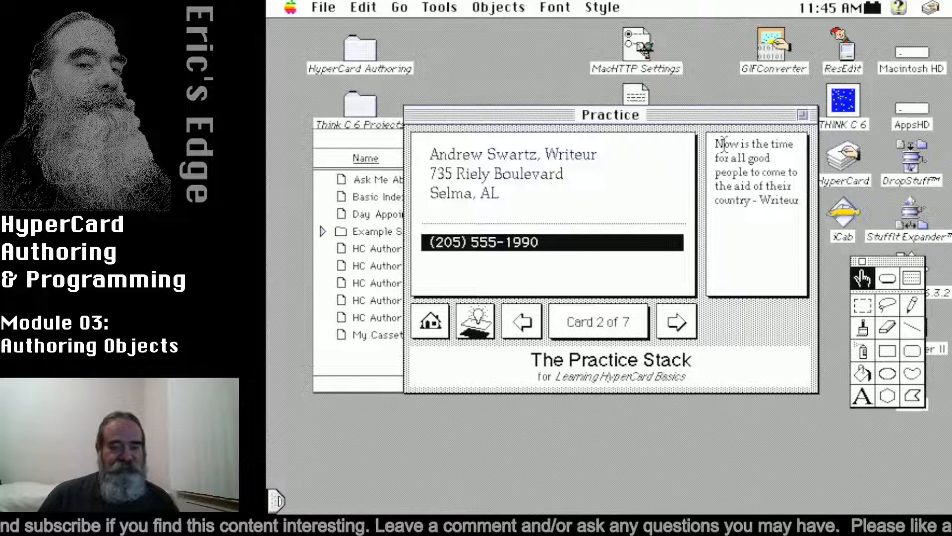
key(Tab)
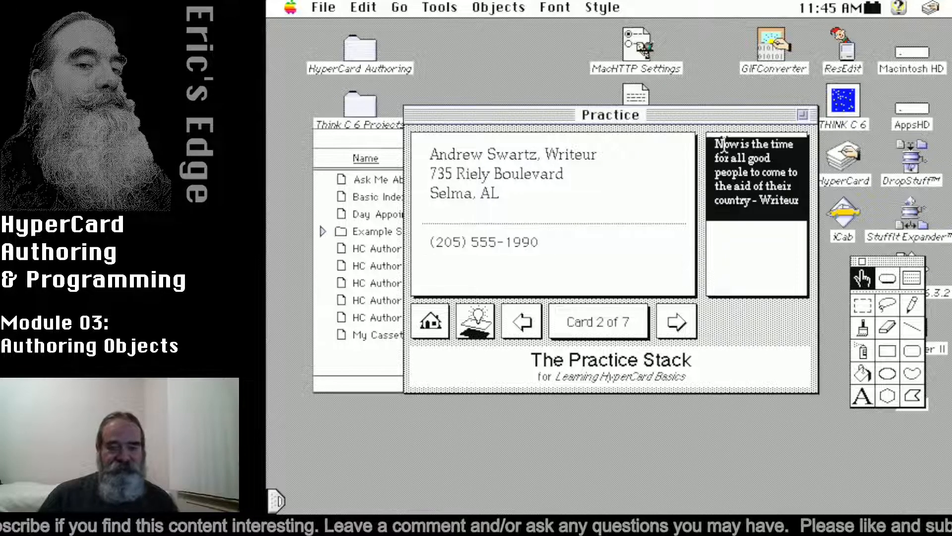
key(Tab)
key(Tab)
key(Tab)
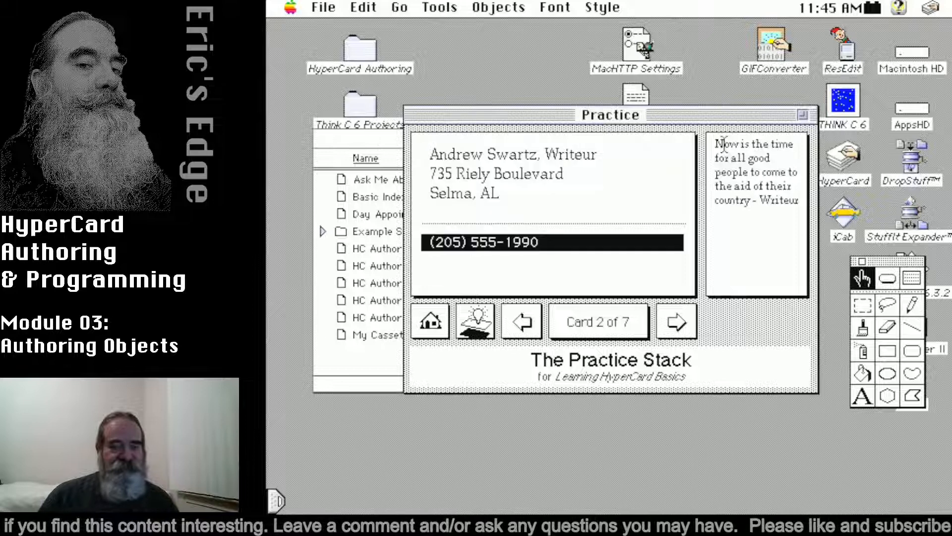
key(Tab)
key(Tab)
key(Tab)
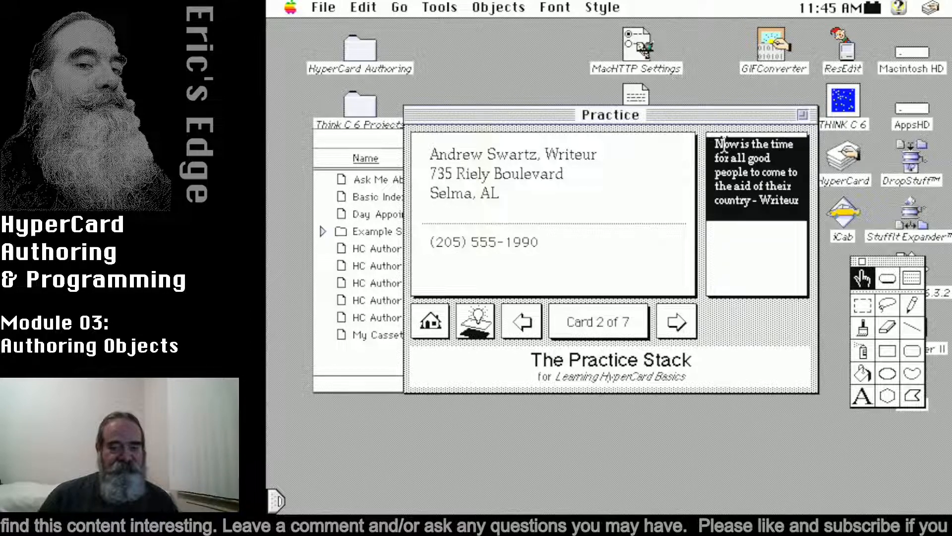
key(Tab)
key(Tab)
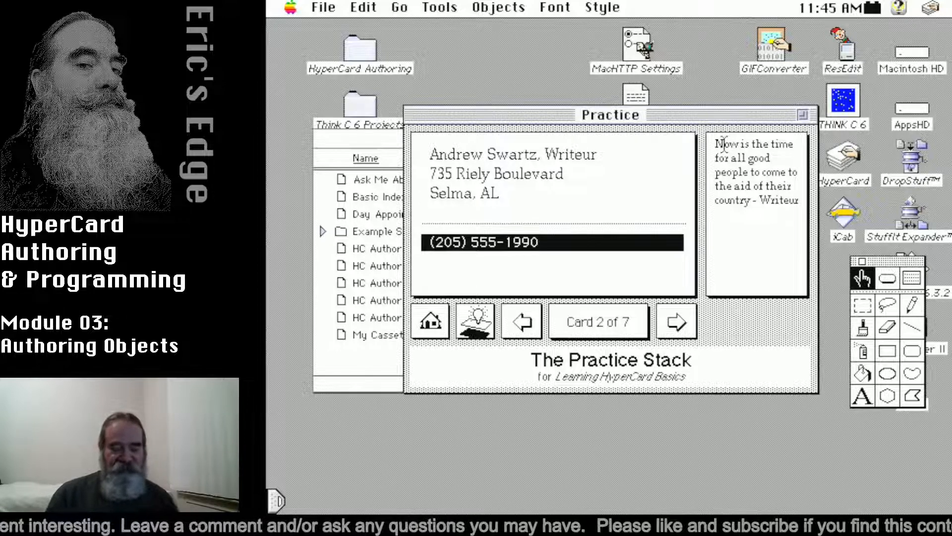
Step: Clear the selected phone number field on the second card and advance to the notes field
text(s)
key(BackSpace)
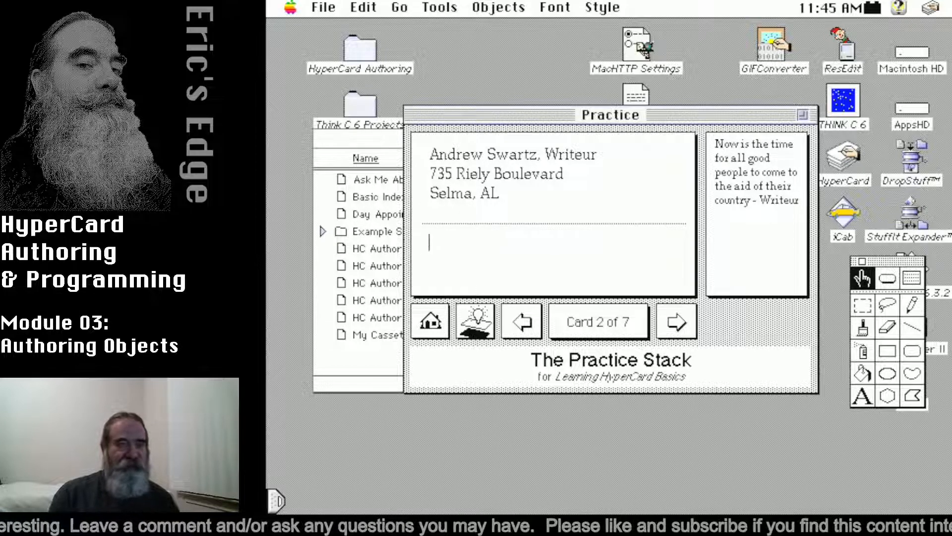
key(Tab)
click(724, 145)
key(Tab)
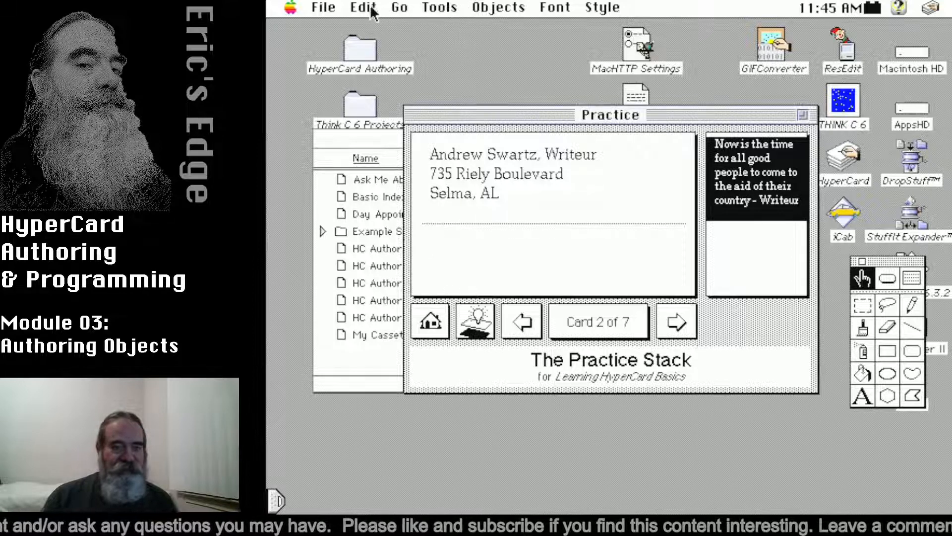
Step: Return to the A Field Example card by picking its thumbnail among the recent cards
click(399, 7)
click(415, 78)
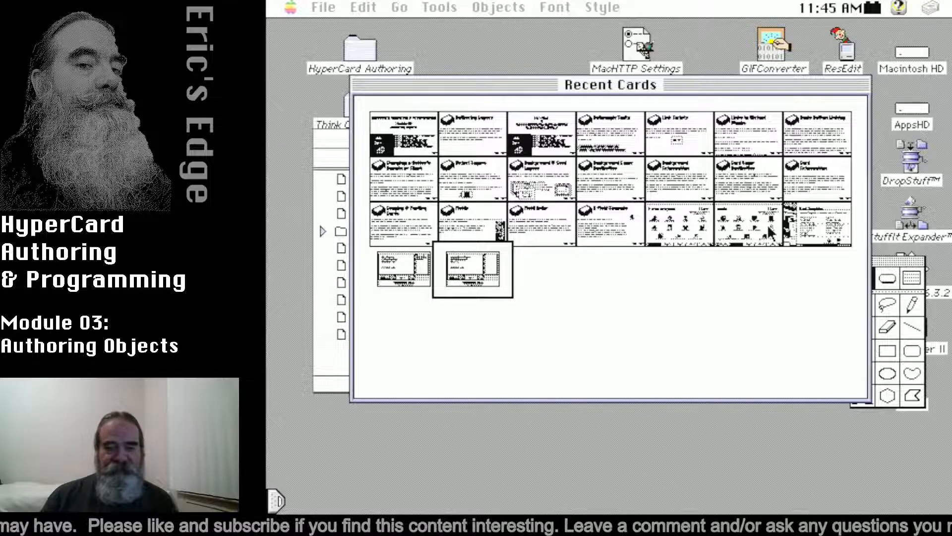
click(613, 226)
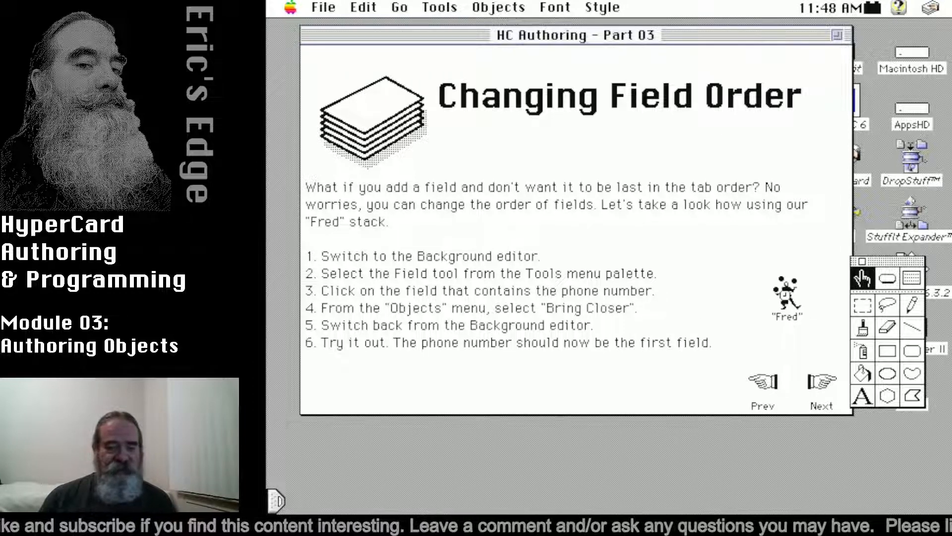
Step: Open the "Fred" practice stack from the Changing Field Order card and examine Field Info for the address, phone and notes fields without changes
click(786, 294)
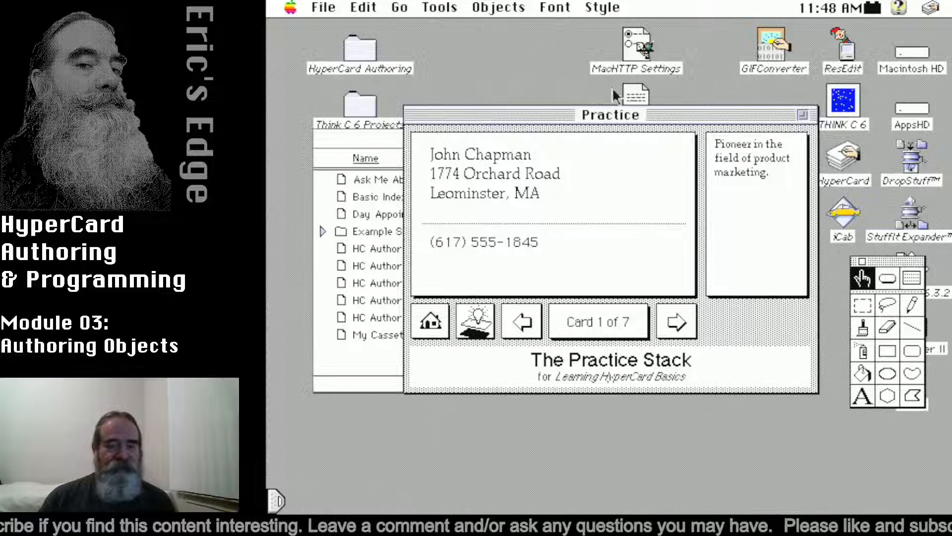
click(911, 278)
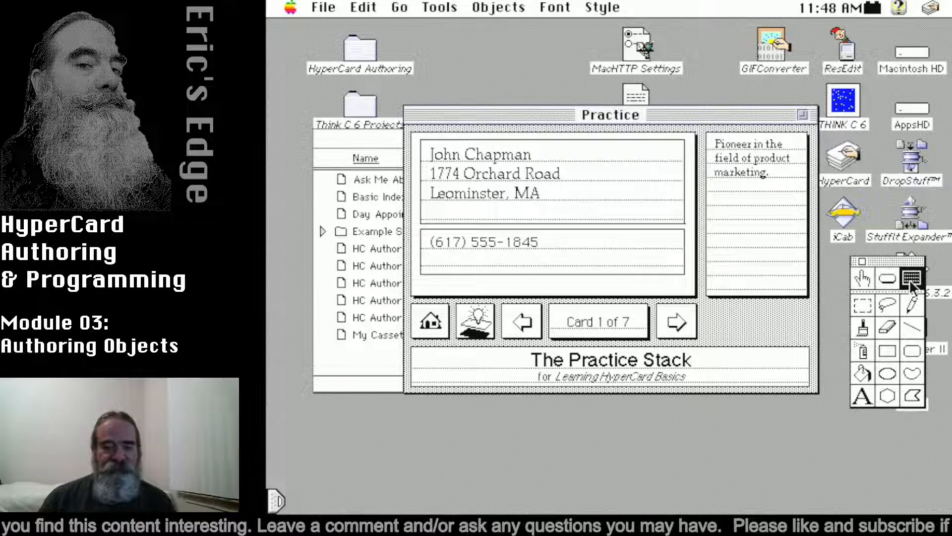
double_click(562, 185)
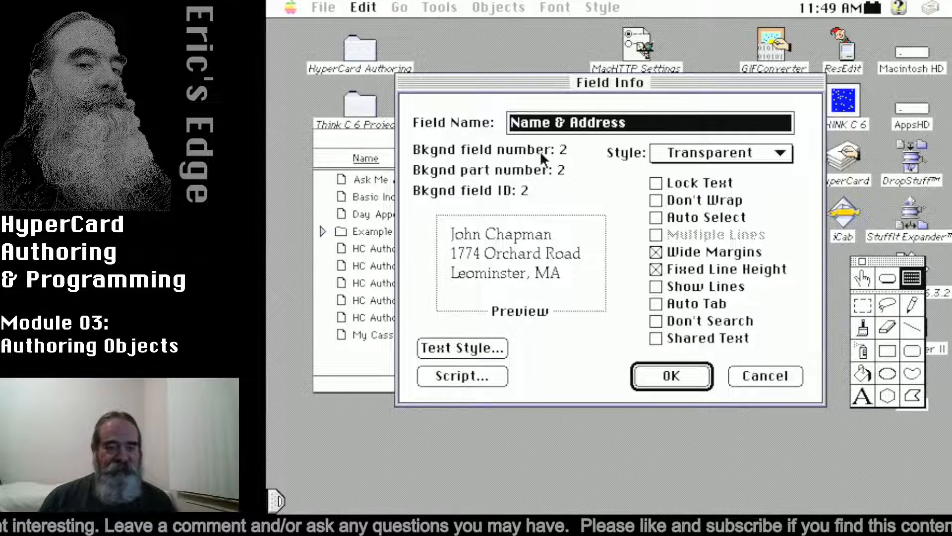
click(770, 376)
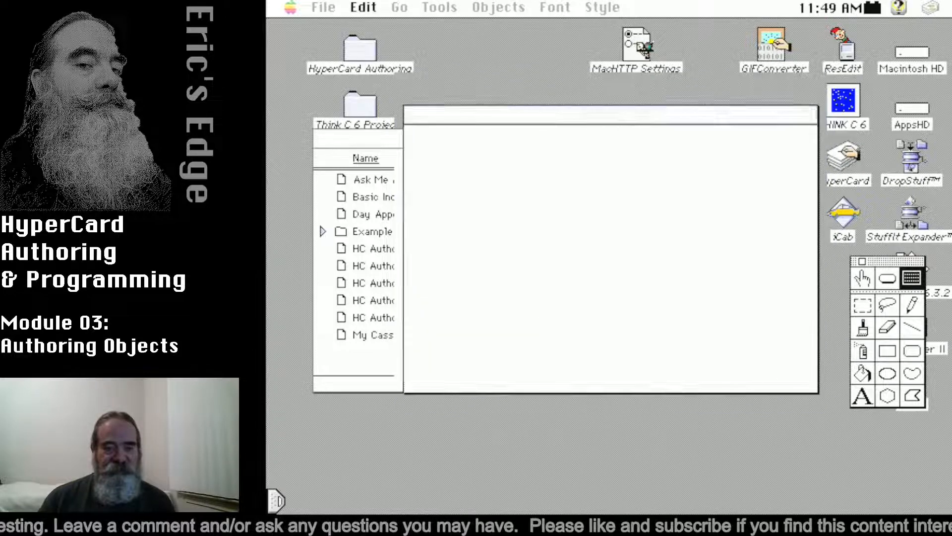
double_click(608, 261)
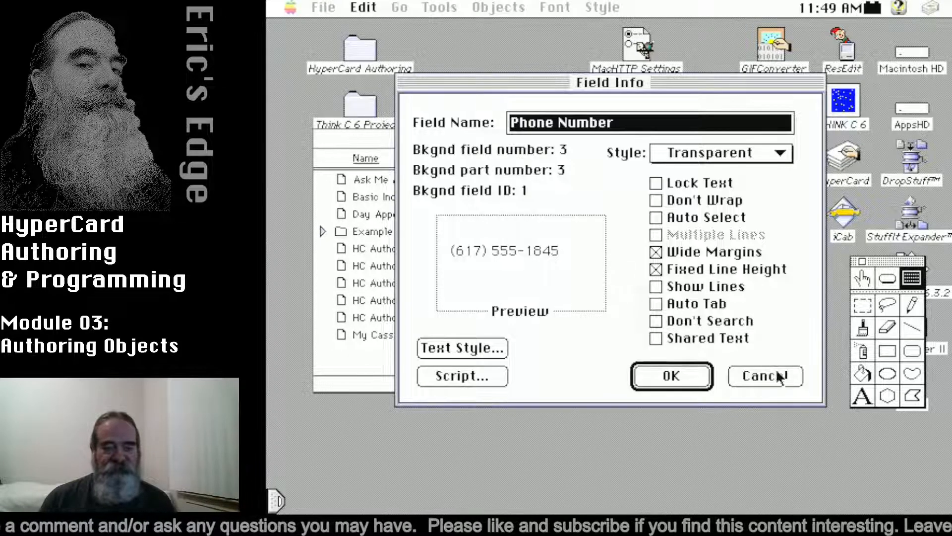
click(775, 376)
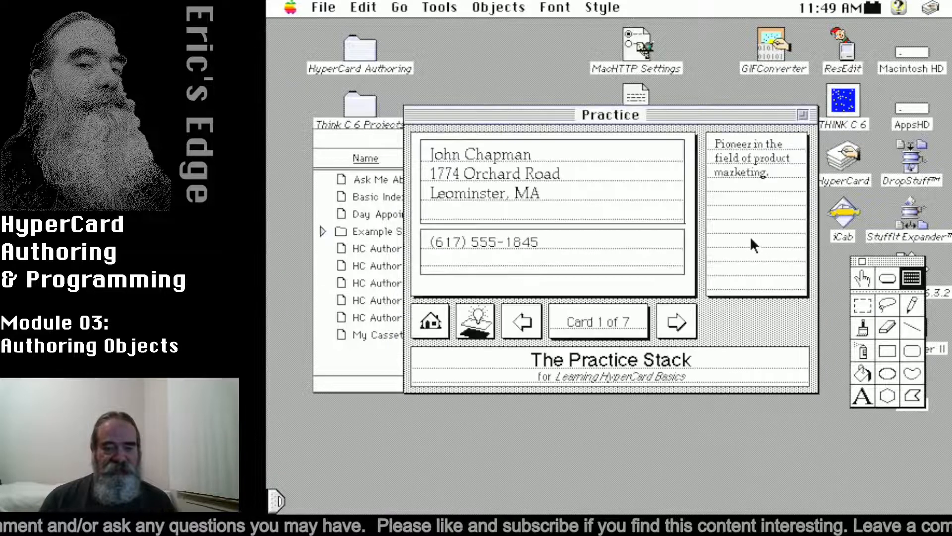
double_click(749, 236)
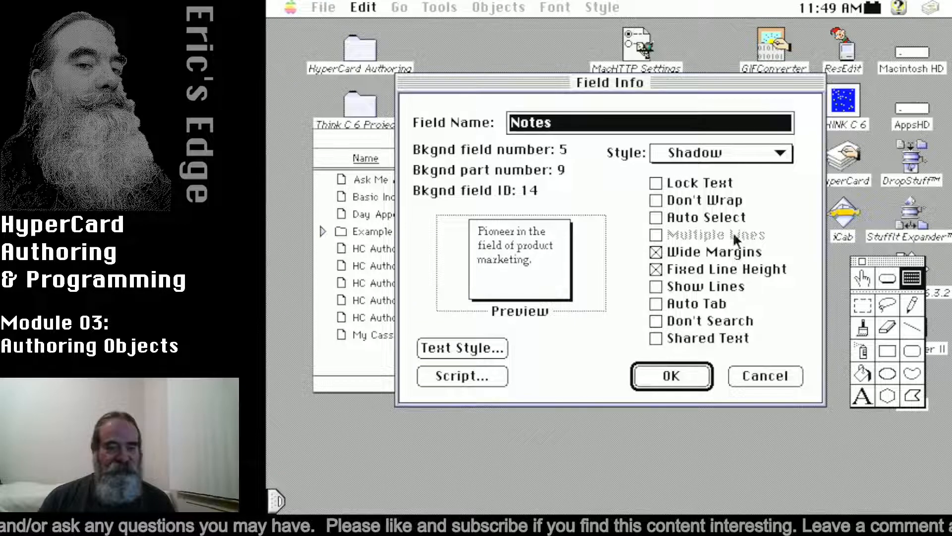
click(767, 377)
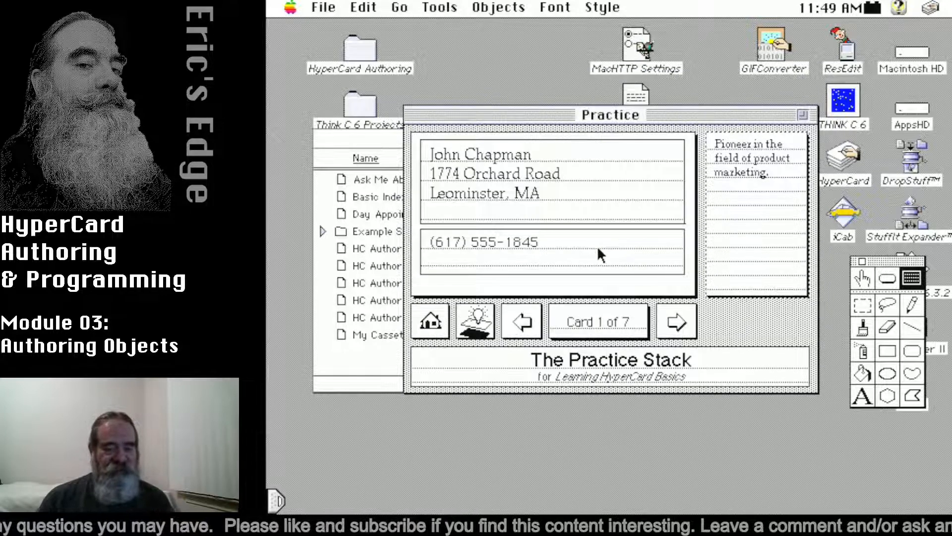
Step: Send the phone number field one layer farther back and check its new order in Field Info without further changes
click(598, 251)
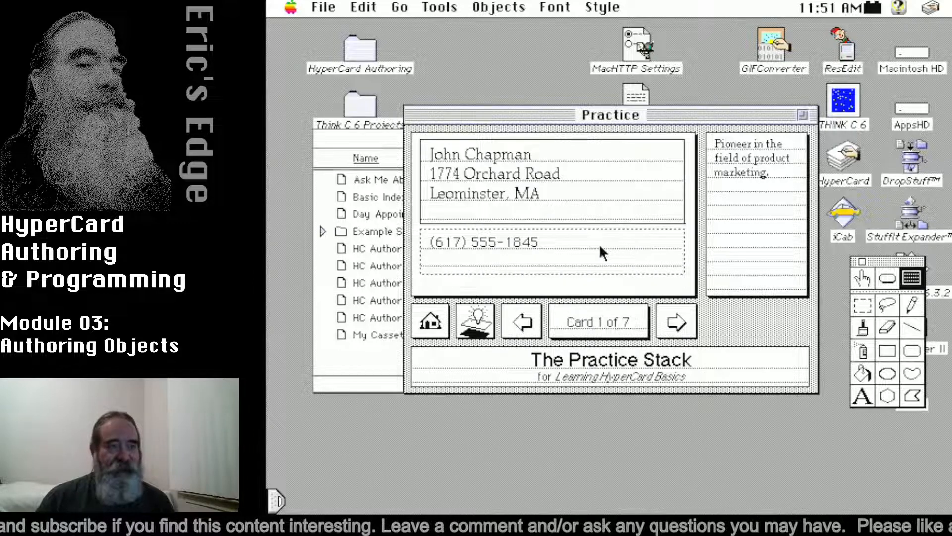
click(496, 9)
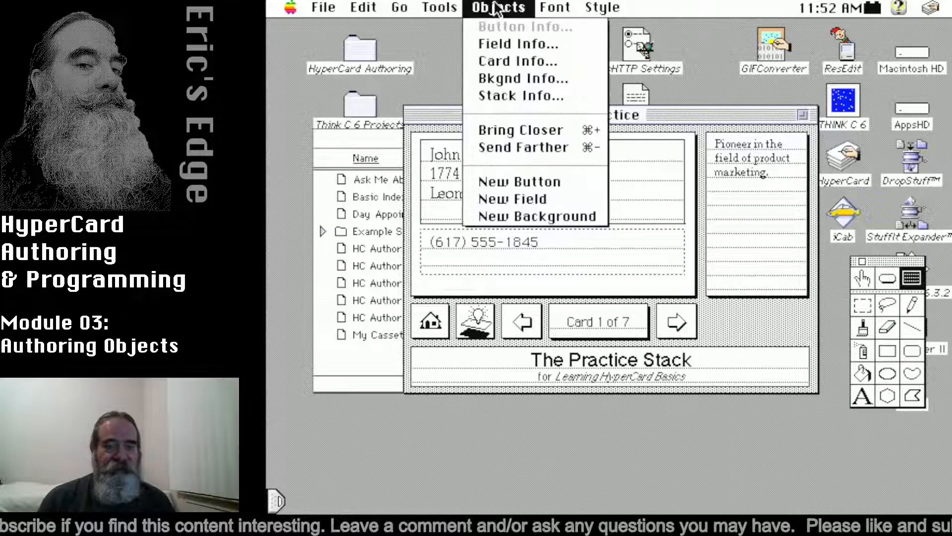
click(516, 146)
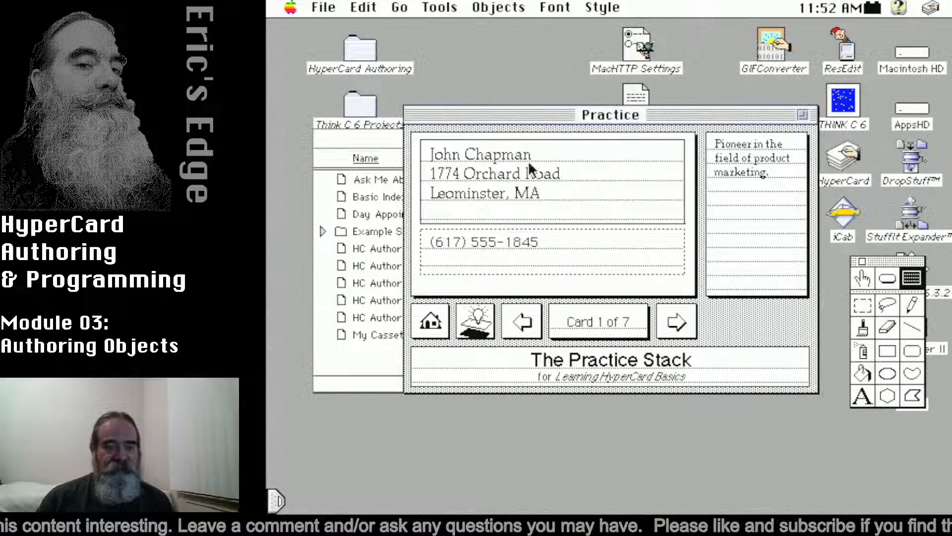
double_click(554, 262)
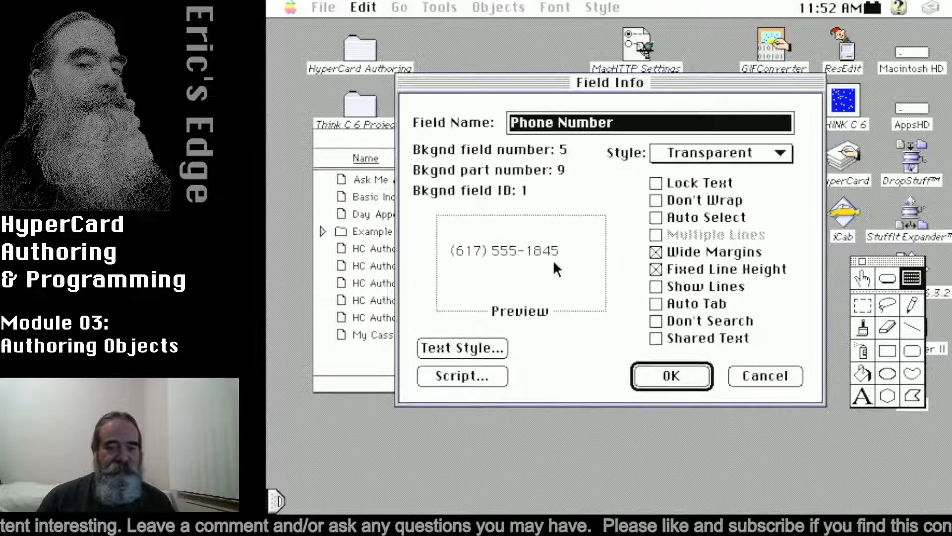
click(750, 380)
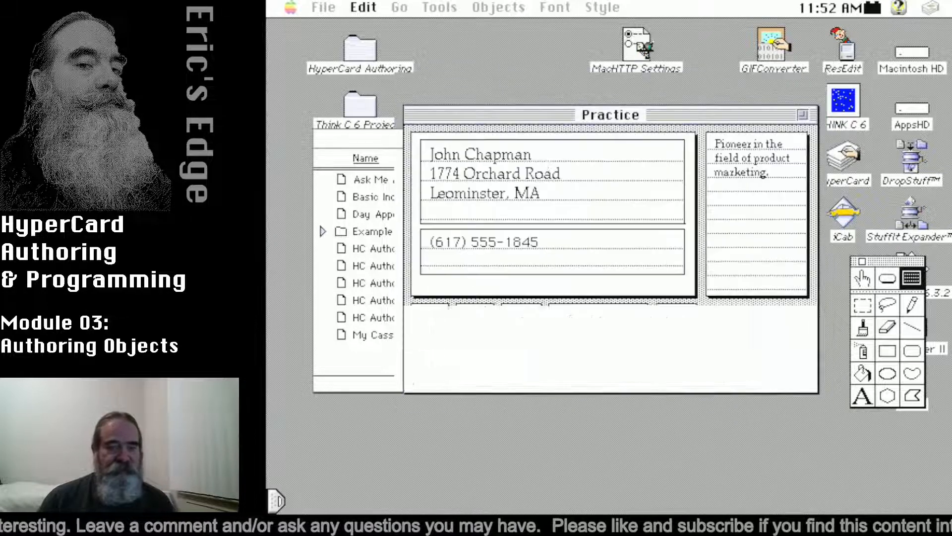
Step: Return to browsing and cycle through the practice card's fields to examine the changed tab order
click(863, 278)
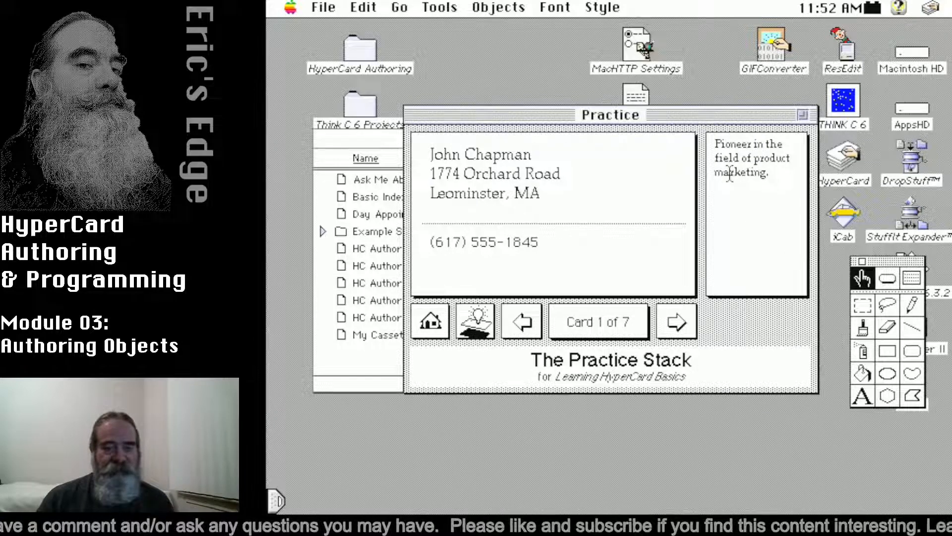
key(Tab)
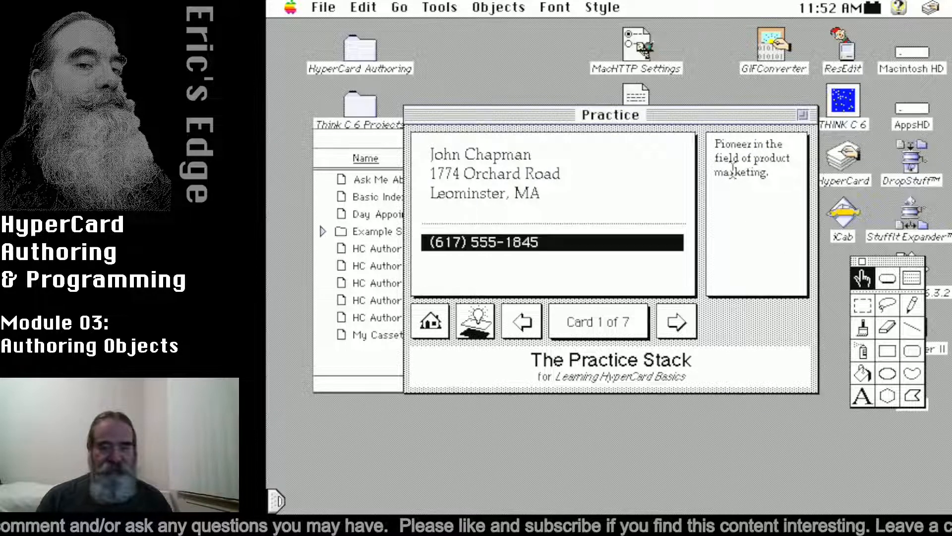
key(Tab)
key(Tab)
key(Tab)
key(Tab)
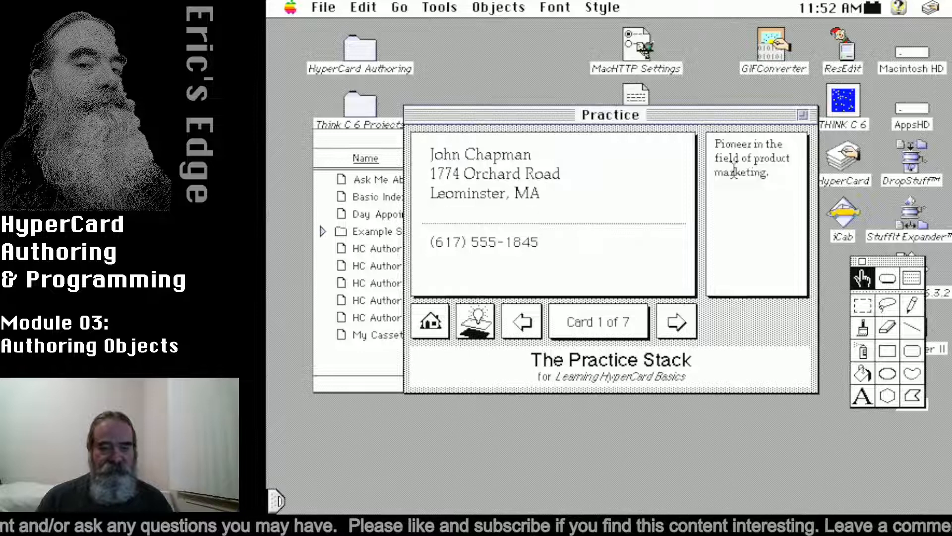
key(Tab)
key(Tab)
key(Tab)
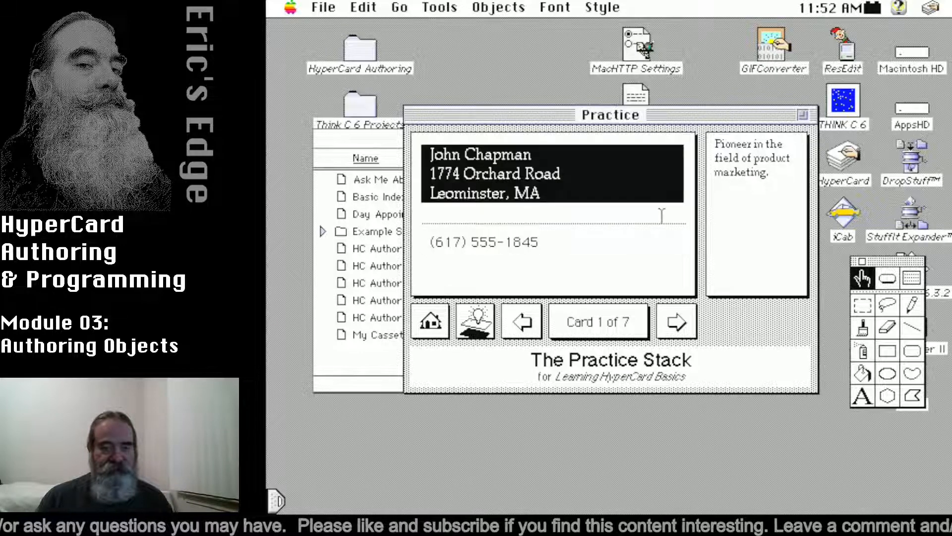
key(Tab)
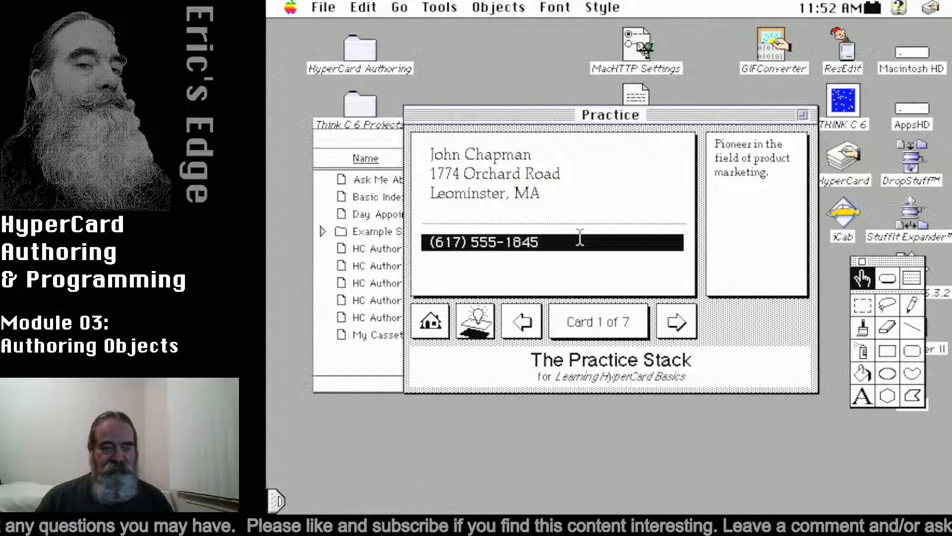
key(Tab)
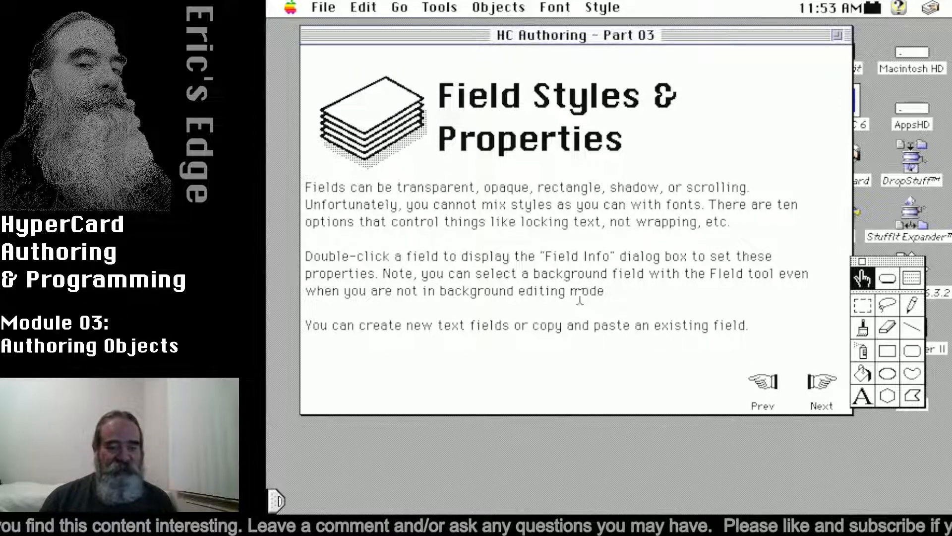
Step: Examine the Field Info and default text style of the body field on the Field Styles & Properties card, leaving them unchanged
click(916, 275)
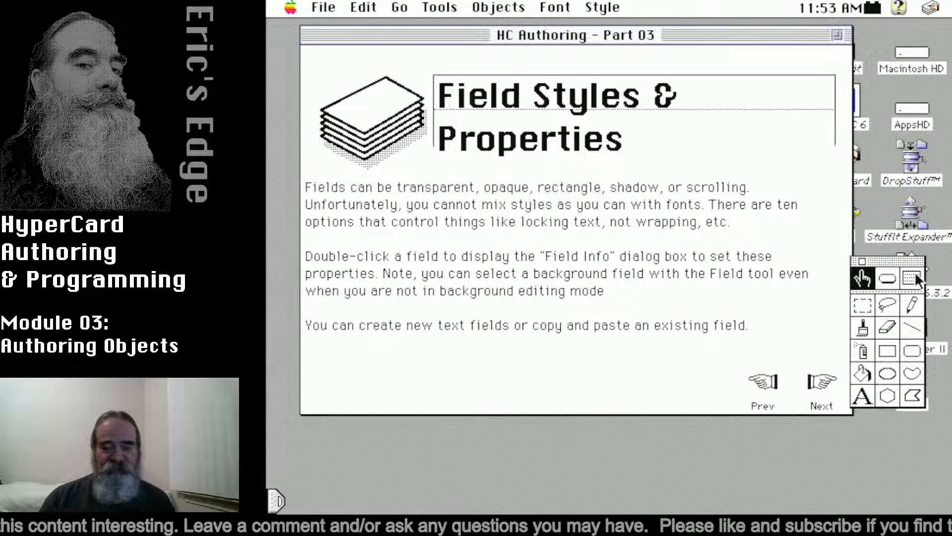
double_click(574, 219)
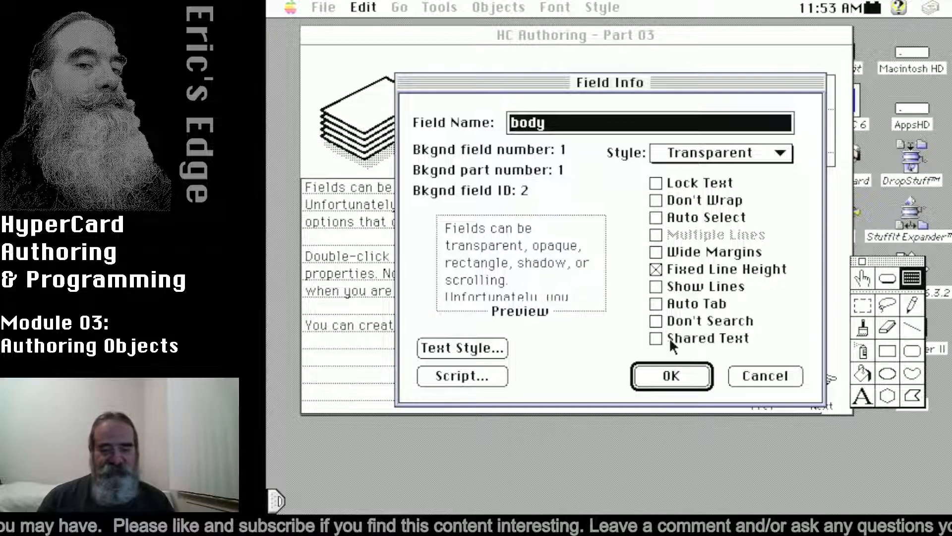
click(445, 354)
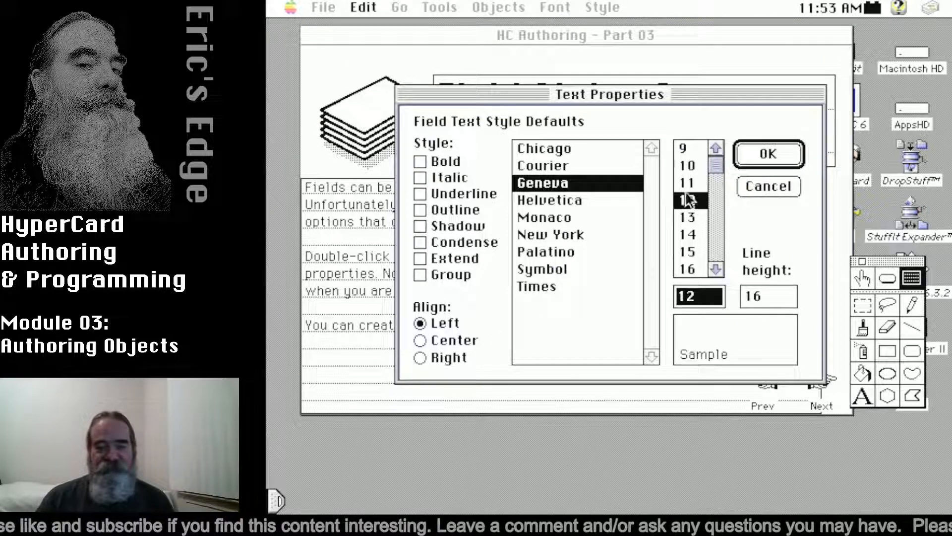
click(757, 185)
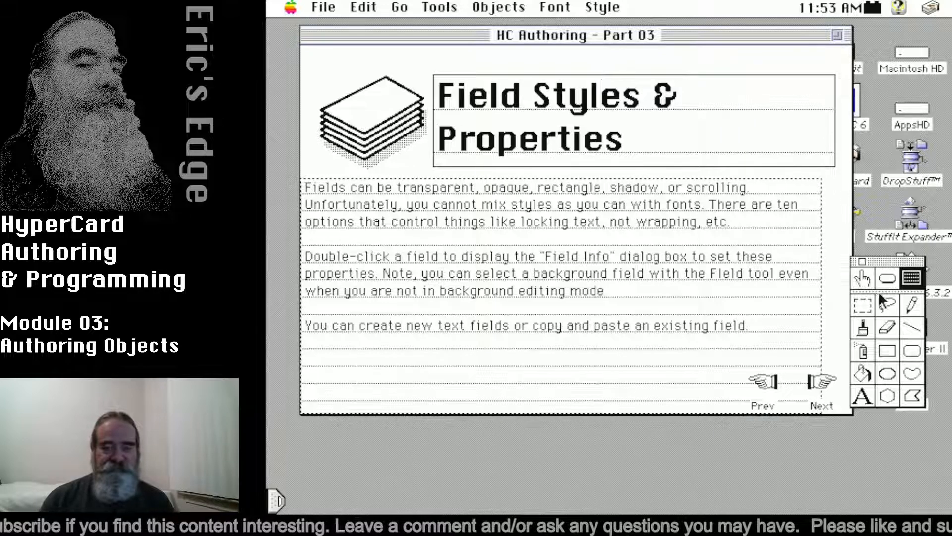
click(862, 278)
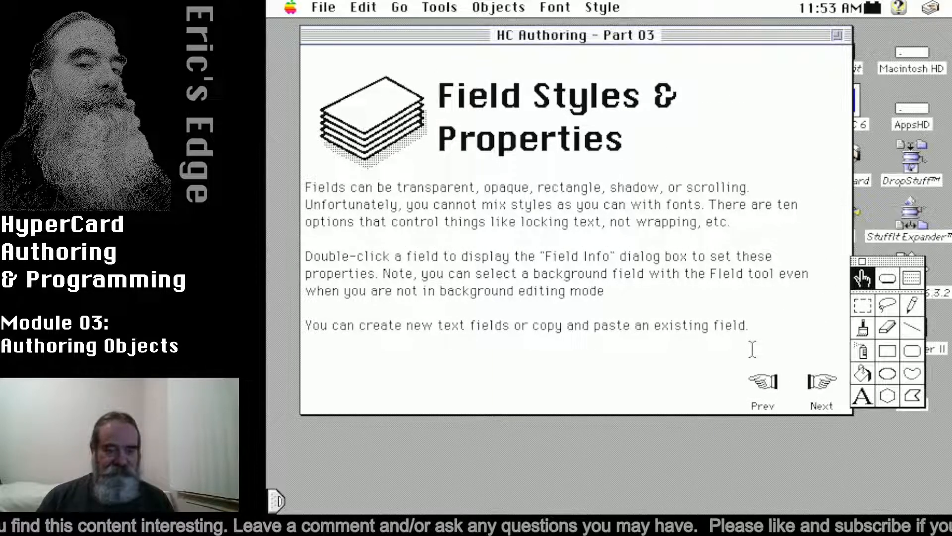
Step: Read through the Transparent & Opaque and the Rectangle, Shadow, & Scrolling Fields cards, ending on Lock Text & Show Lines Properties
click(821, 385)
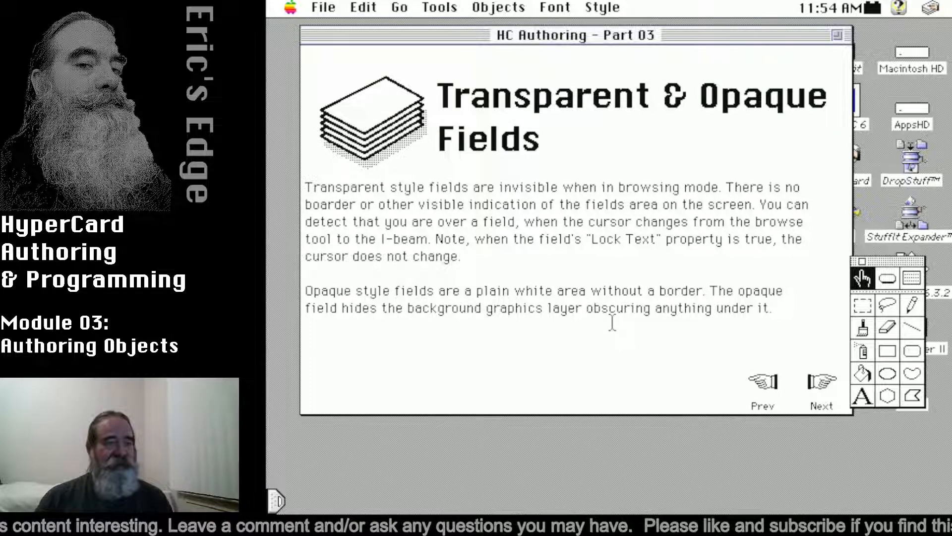
click(819, 390)
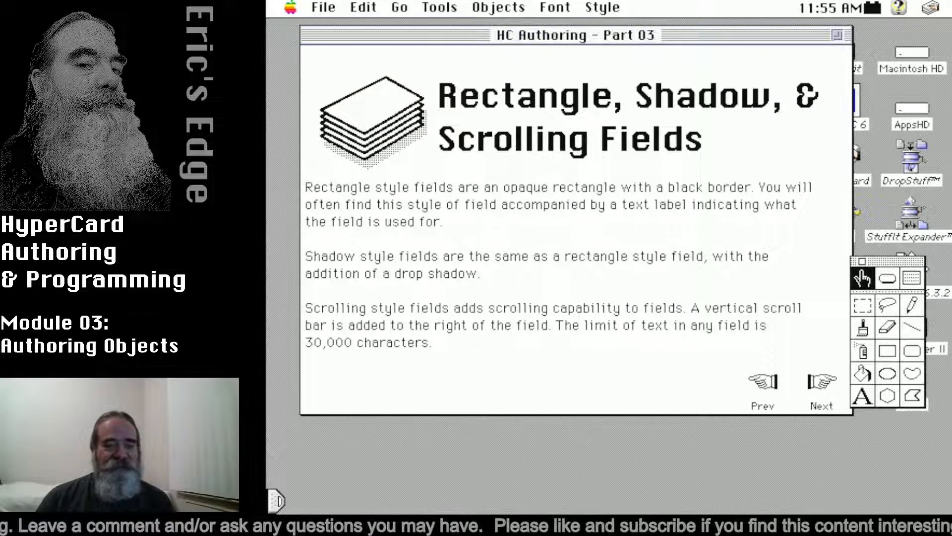
click(825, 383)
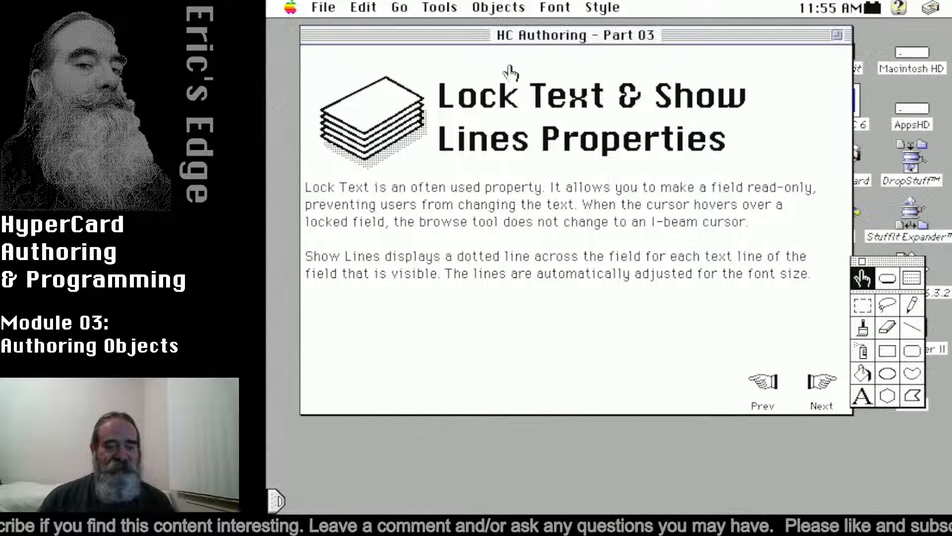
Step: Enable Show Lines for the body field and return to browsing the card
click(912, 276)
double_click(668, 250)
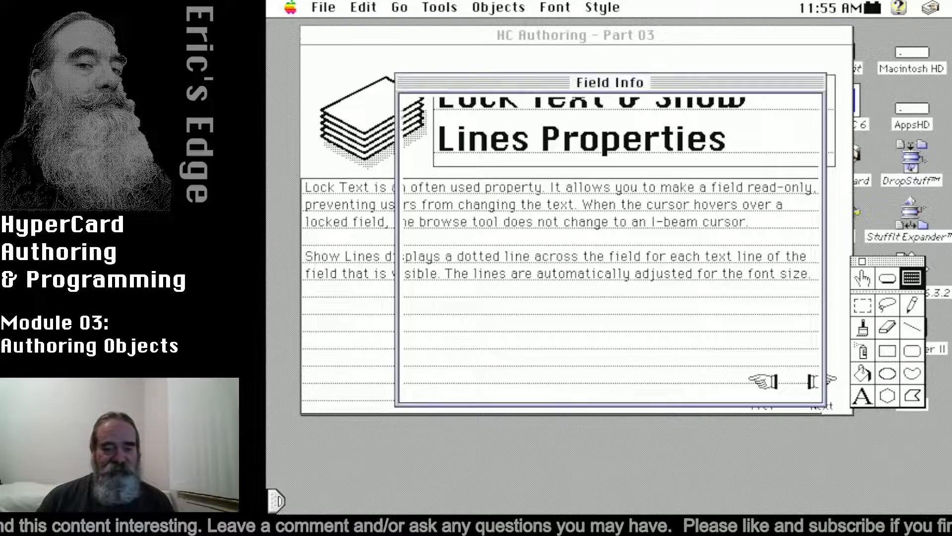
click(705, 287)
click(693, 377)
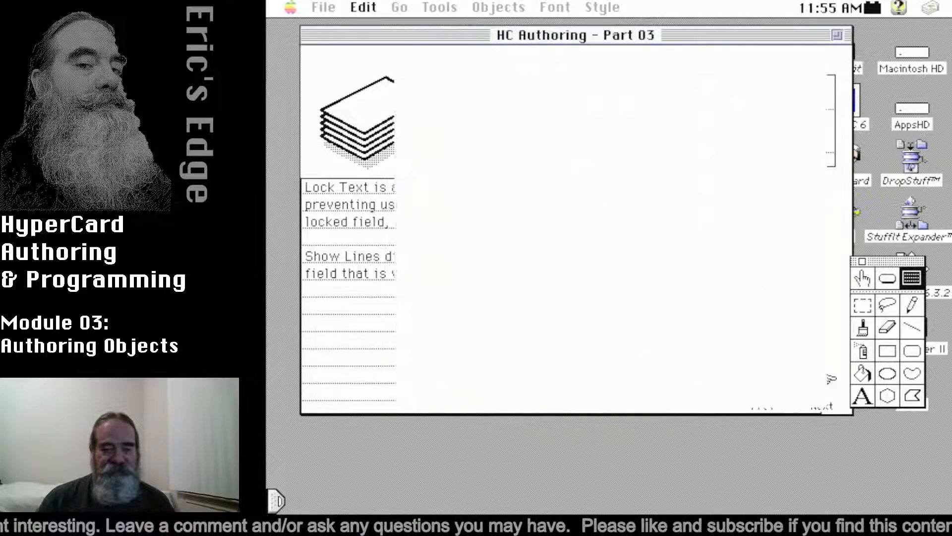
click(862, 279)
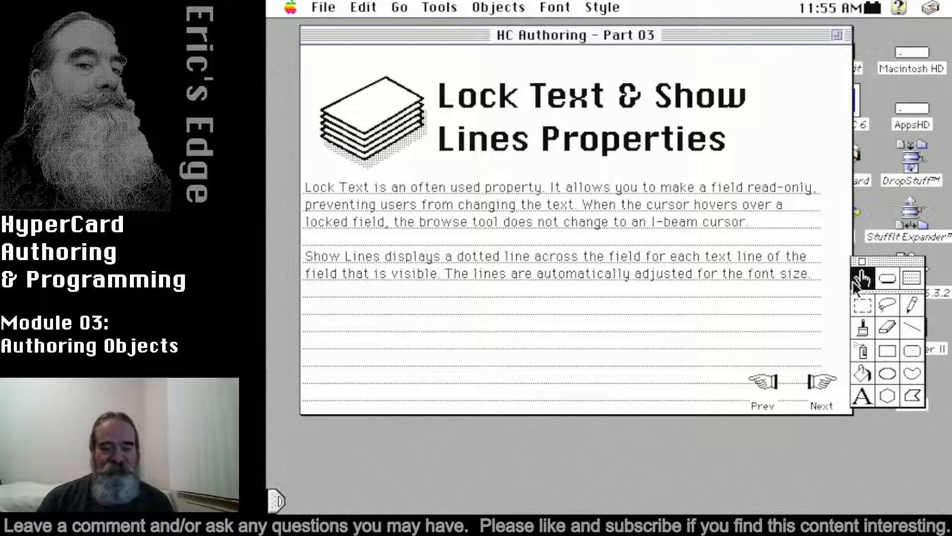
Step: Disable Show Lines for the body field in Field Info
click(913, 279)
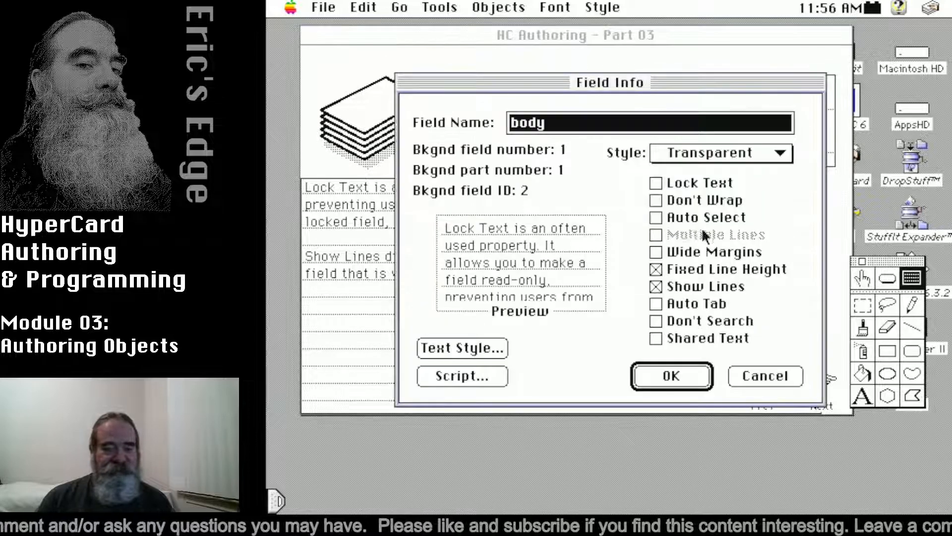
click(659, 286)
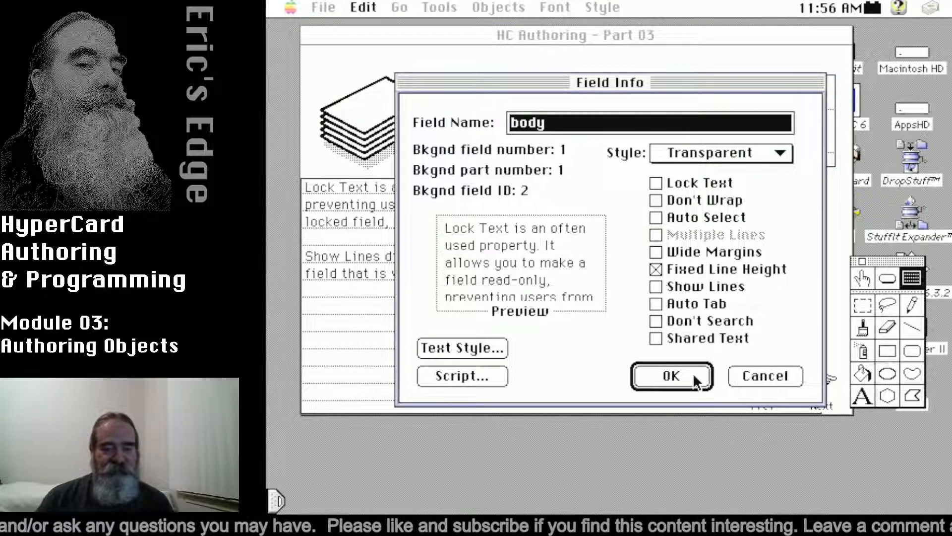
click(694, 377)
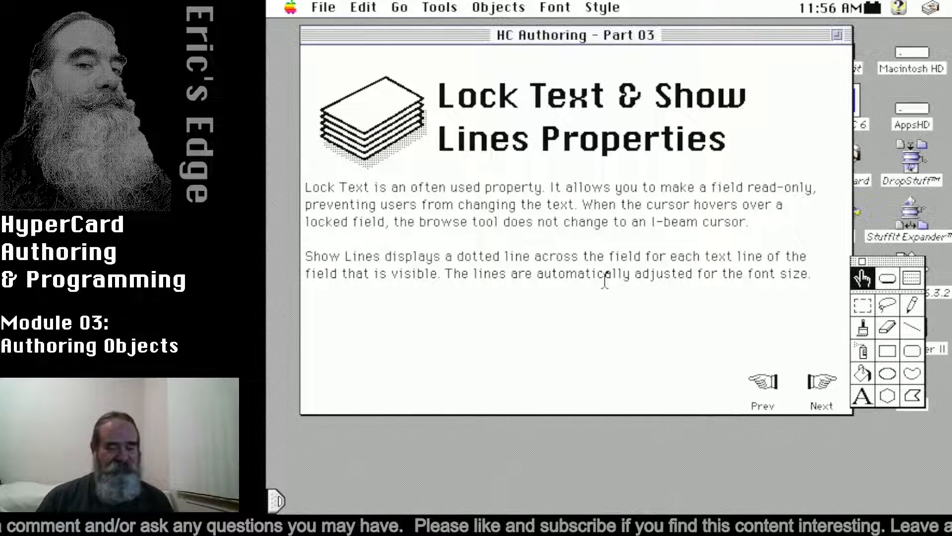
Step: Advance to the Don't Search & Shared Text Properties card and correct "maching" to "matching" in its body text
click(821, 387)
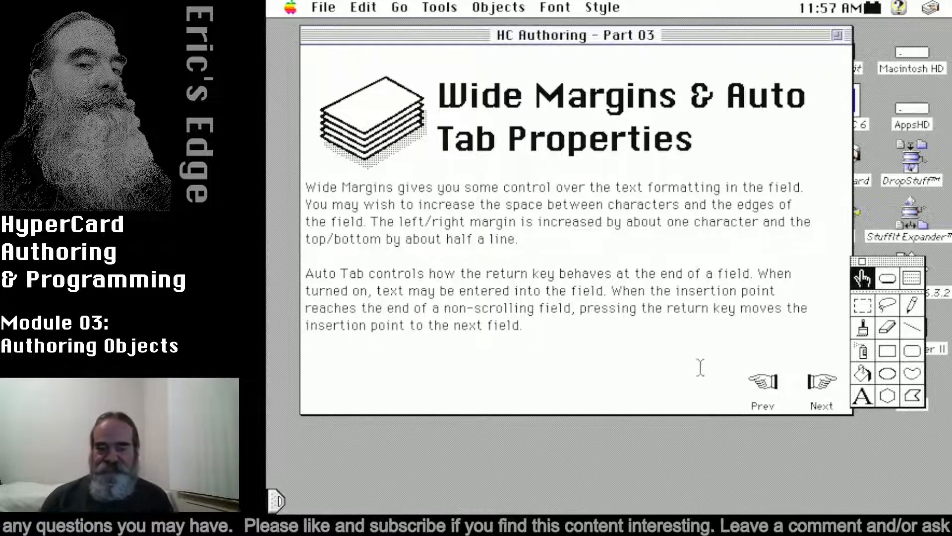
click(820, 389)
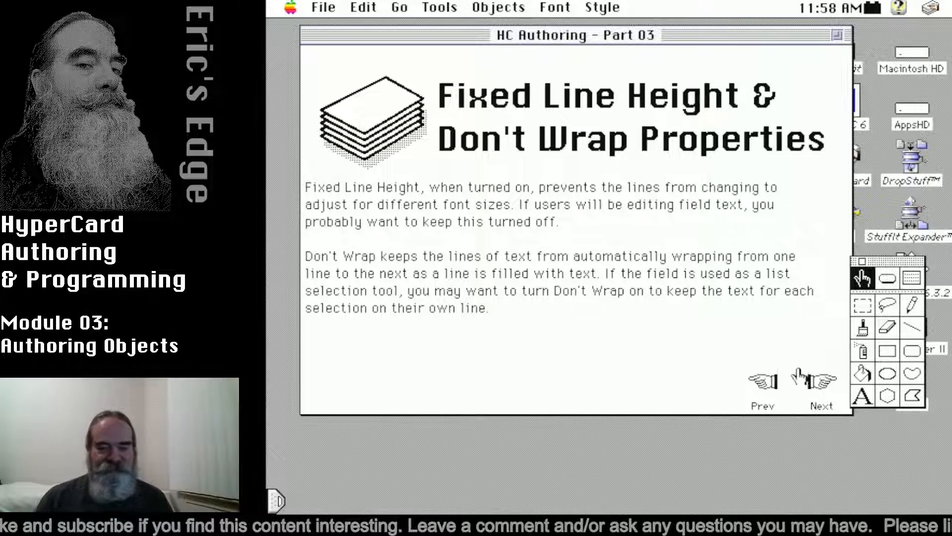
click(825, 389)
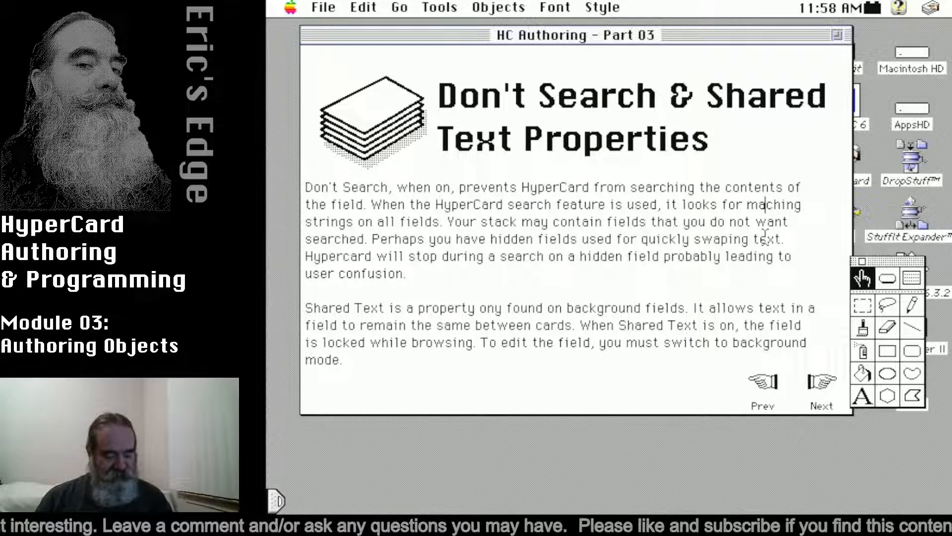
text(t)
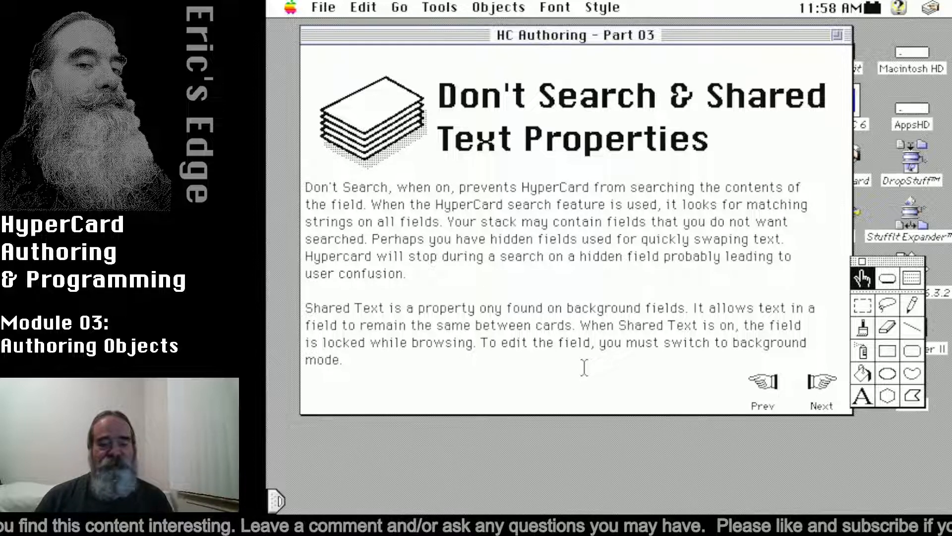
Step: Read through the Font Properties, System Fonts, Stack Fonts and Group Text Style cards, ending on Reverse Lettering Technique
click(819, 386)
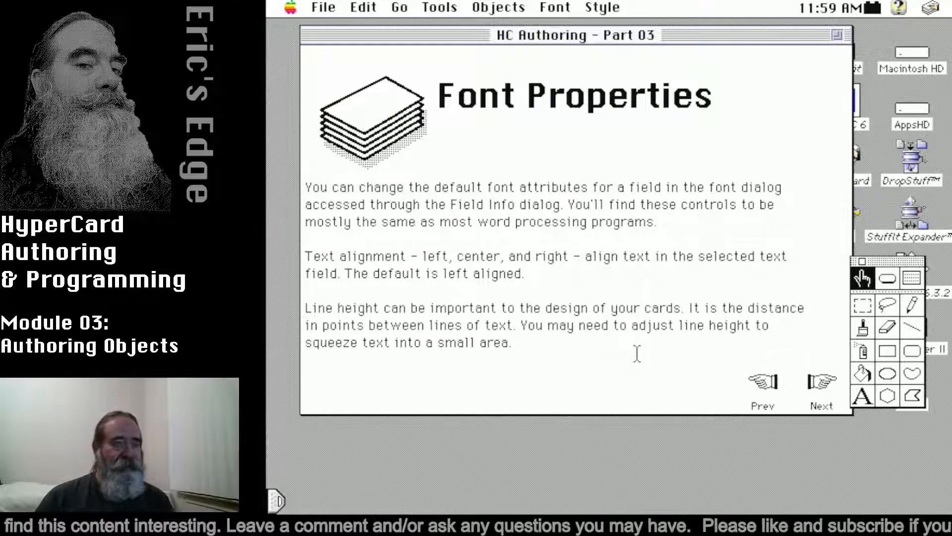
click(822, 383)
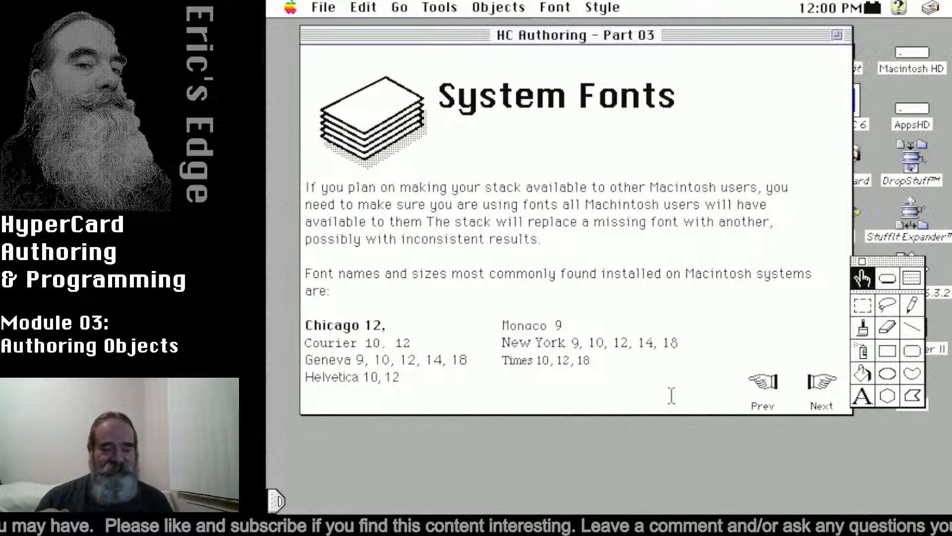
click(814, 386)
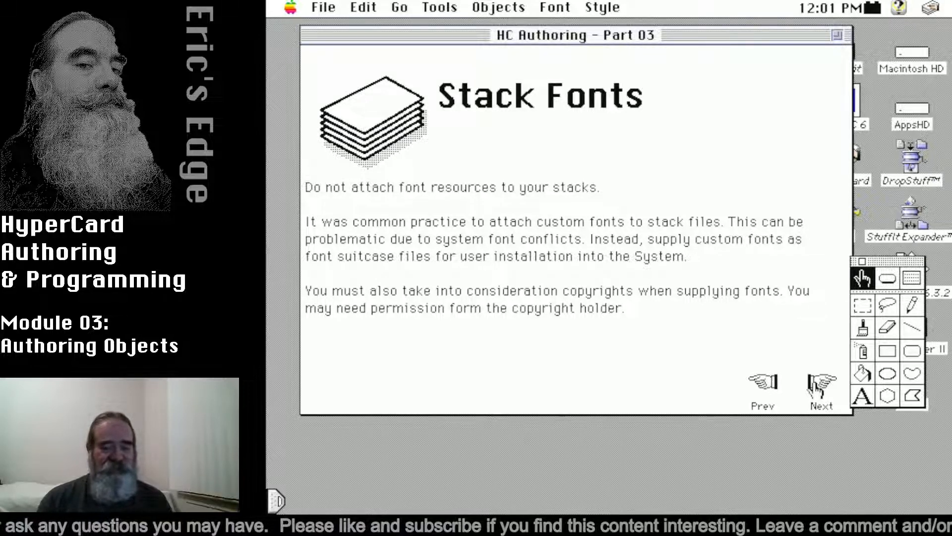
click(816, 389)
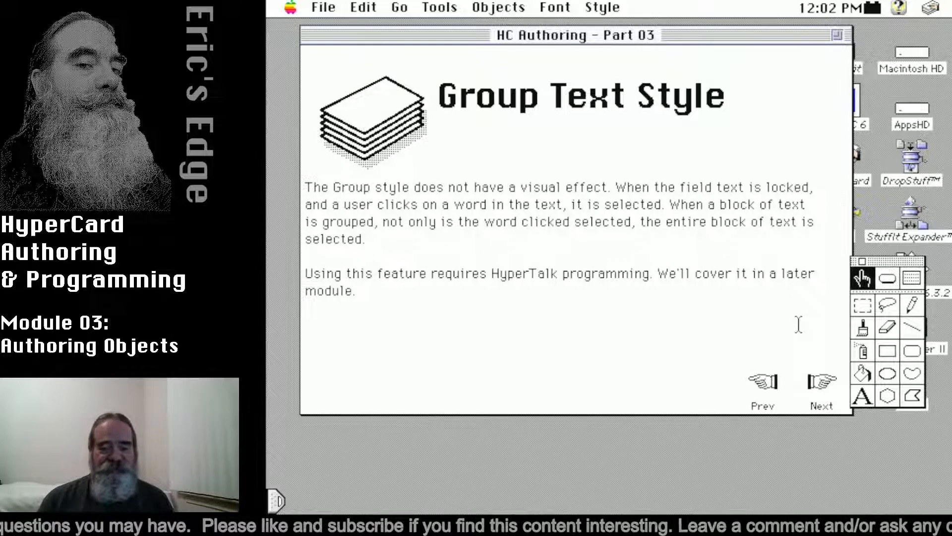
click(823, 385)
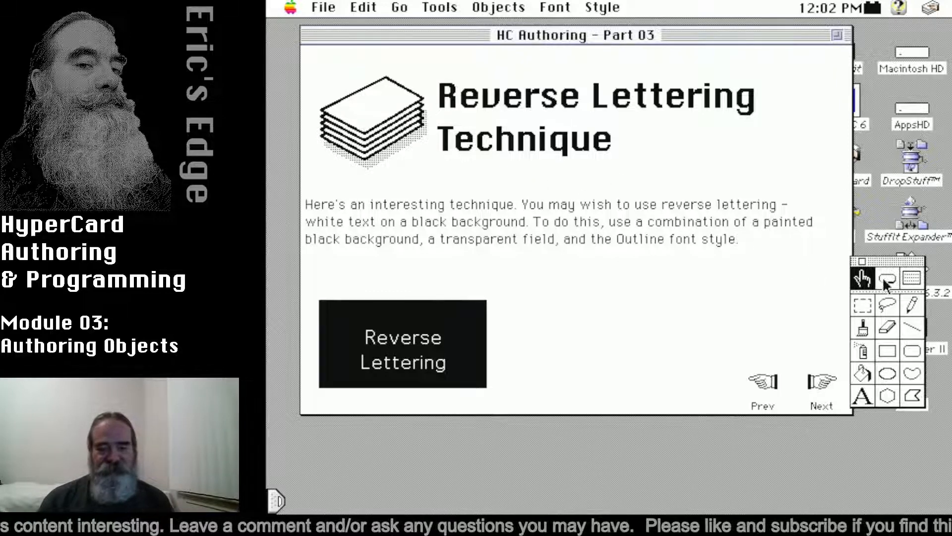
Step: Inspect the text style settings of the Reverse Lettering card field and leave them without changes
click(911, 277)
click(465, 344)
double_click(457, 338)
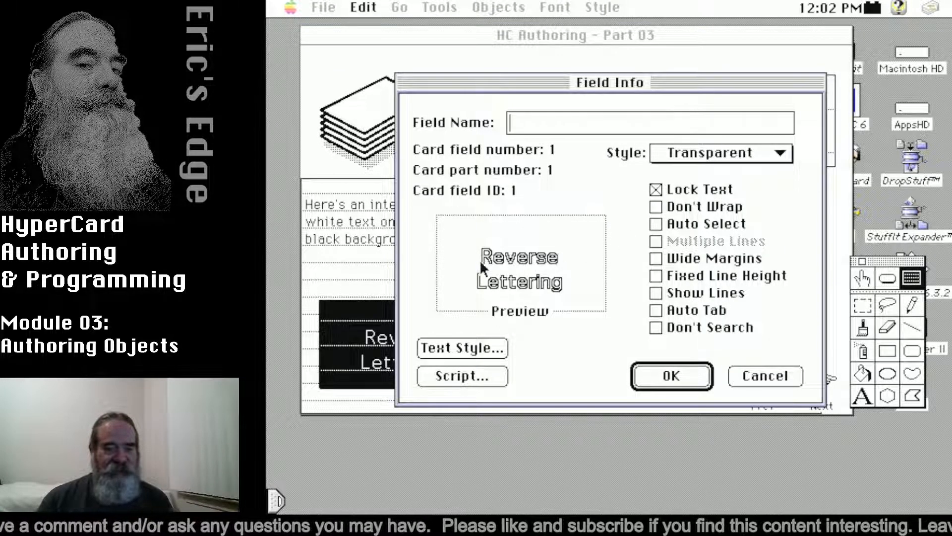
click(480, 344)
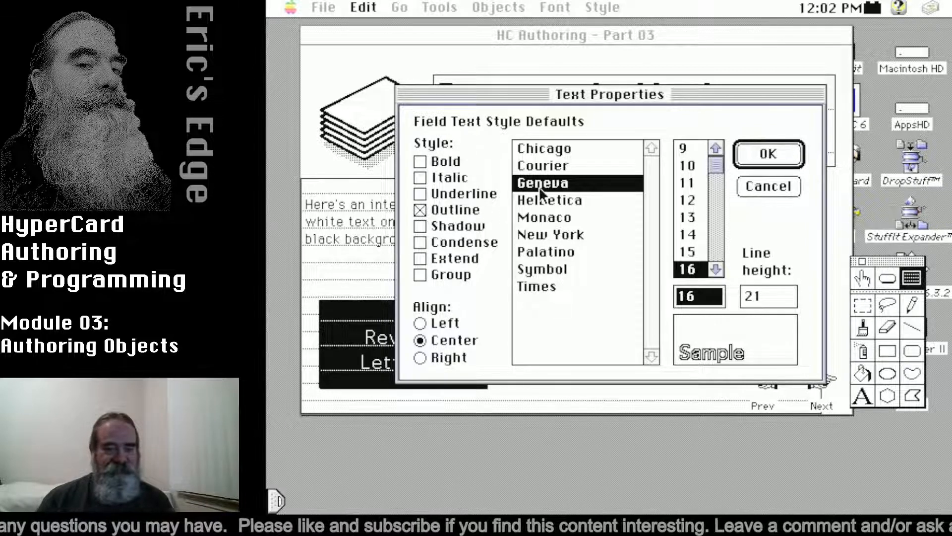
click(758, 187)
Step: Move the Reverse Lettering field off the black rectangle and back onto it, and return to browsing the card
drag(453, 334, 650, 334)
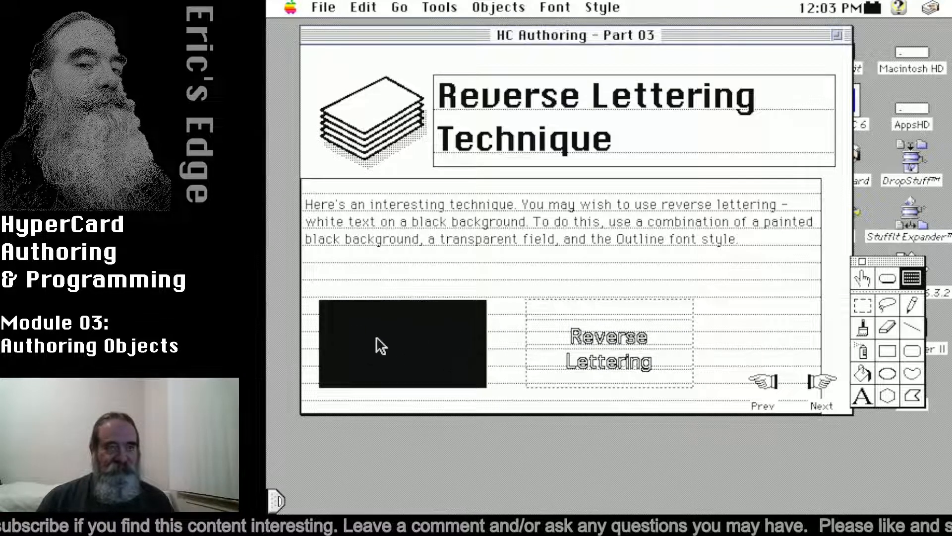
drag(565, 330, 364, 327)
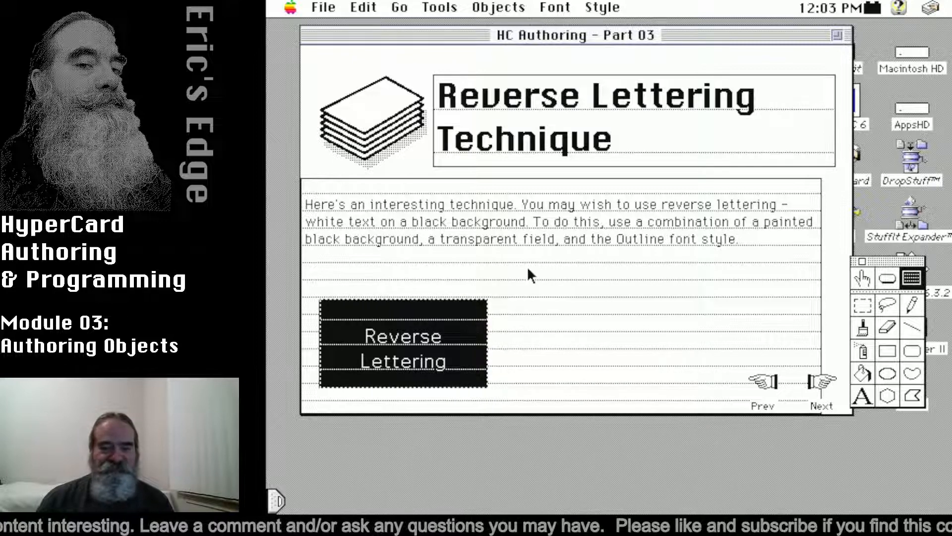
click(862, 279)
Step: Advance to the Creating Text Fields – Method 1 card, add a new default field and delete it
click(825, 387)
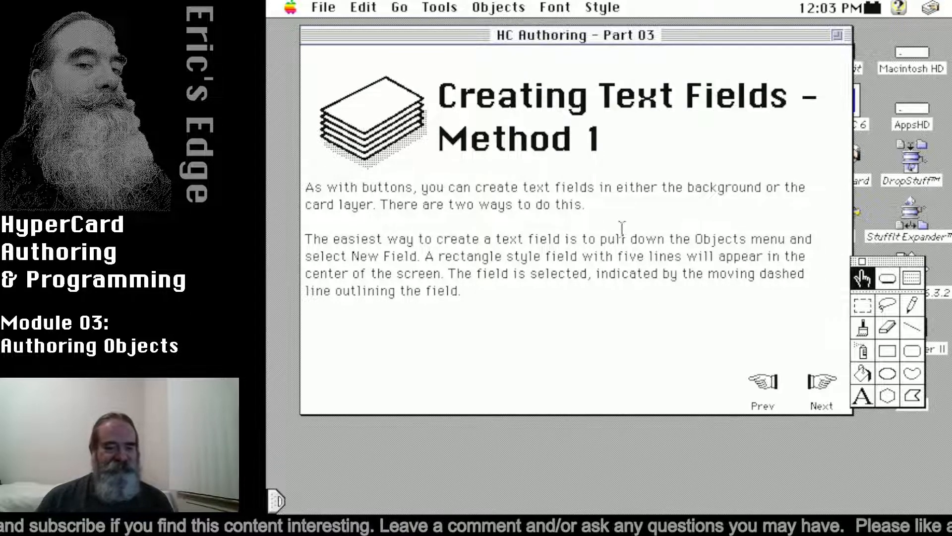
drag(489, 6, 511, 111)
drag(528, 191, 529, 198)
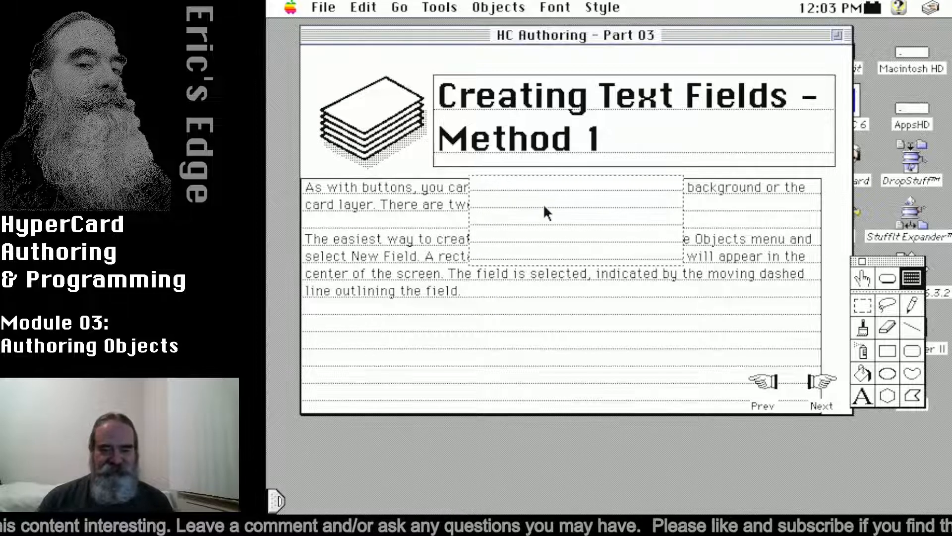
key(BackSpace)
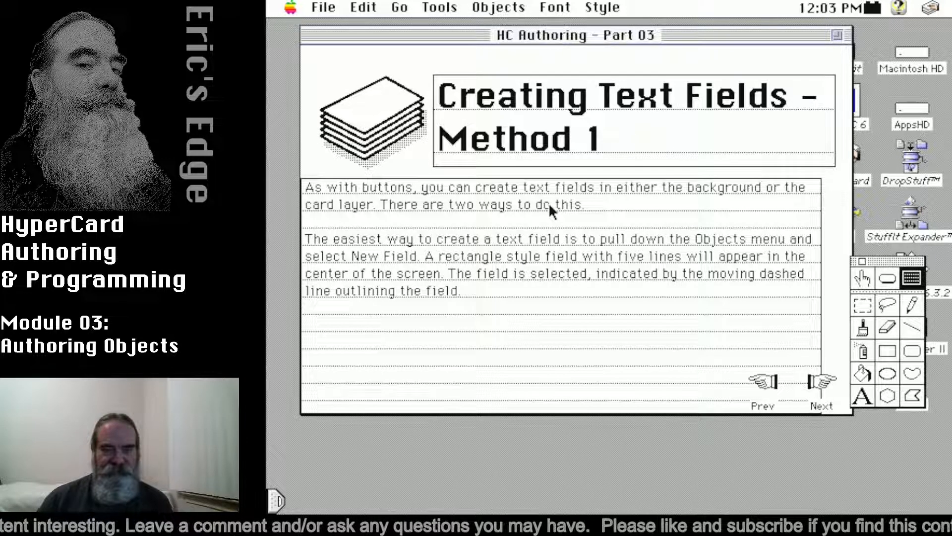
click(862, 279)
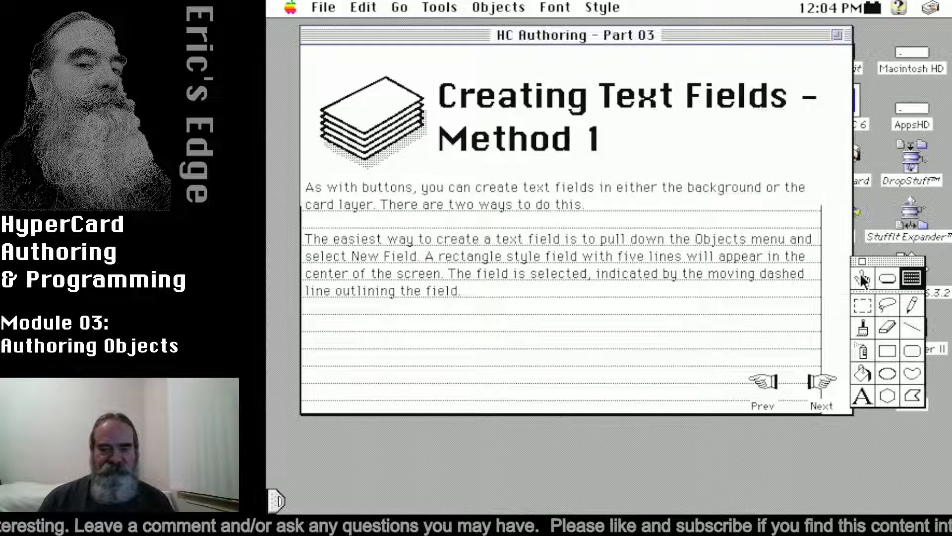
Step: Advance to the Creating Text Fields – Method 2 card, draw a transparent field across the stack picture and title, and delete it
click(818, 389)
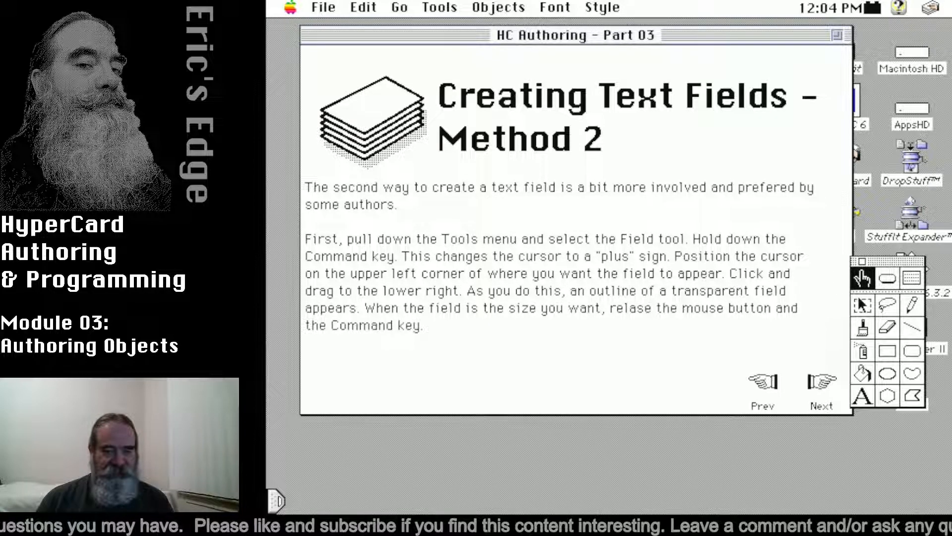
click(906, 276)
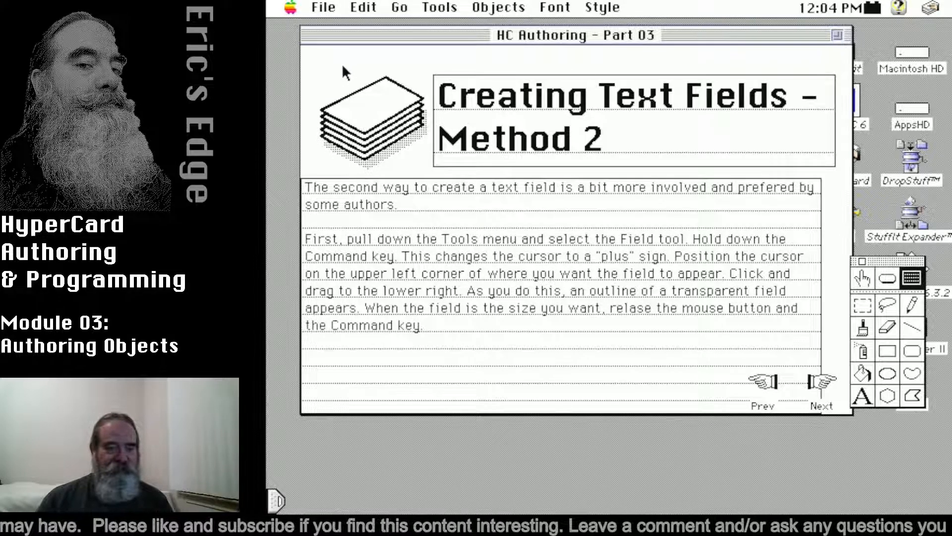
drag(326, 61, 587, 154)
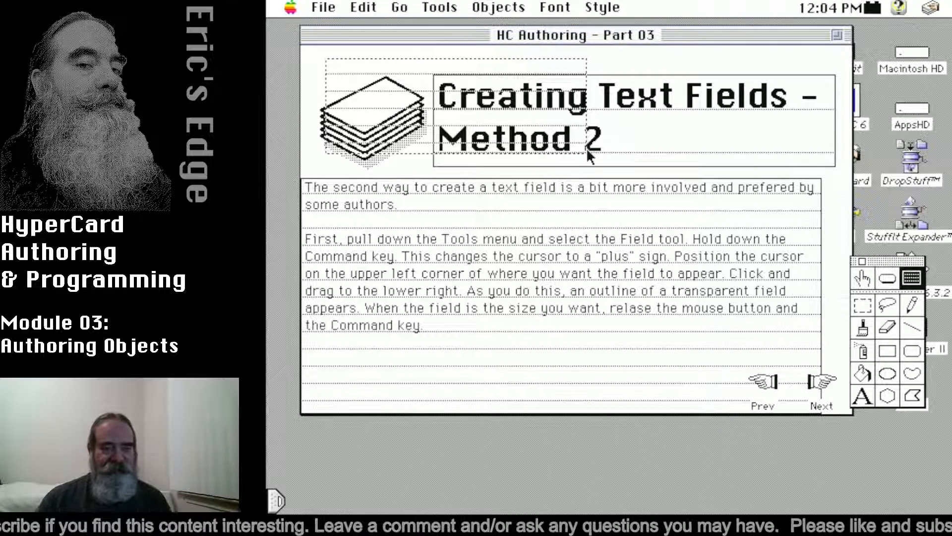
key(Delete)
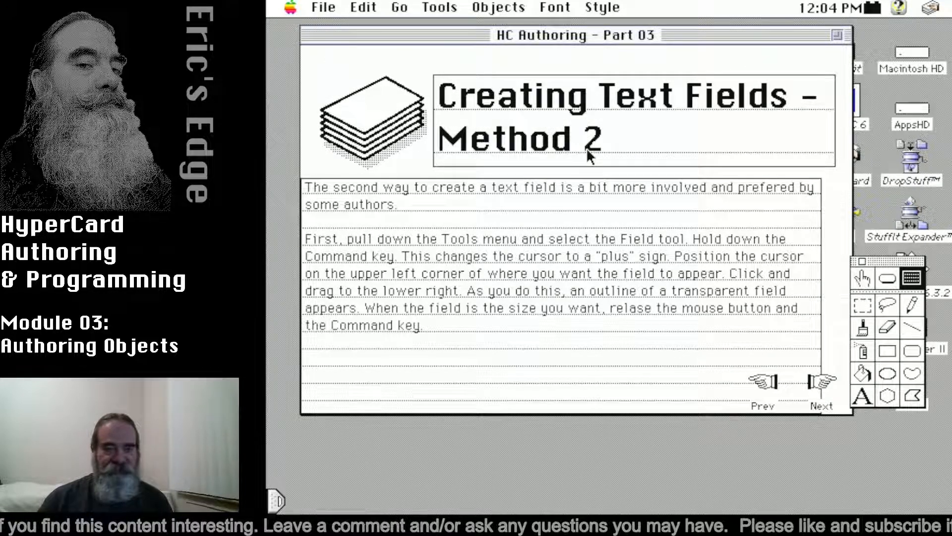
click(858, 276)
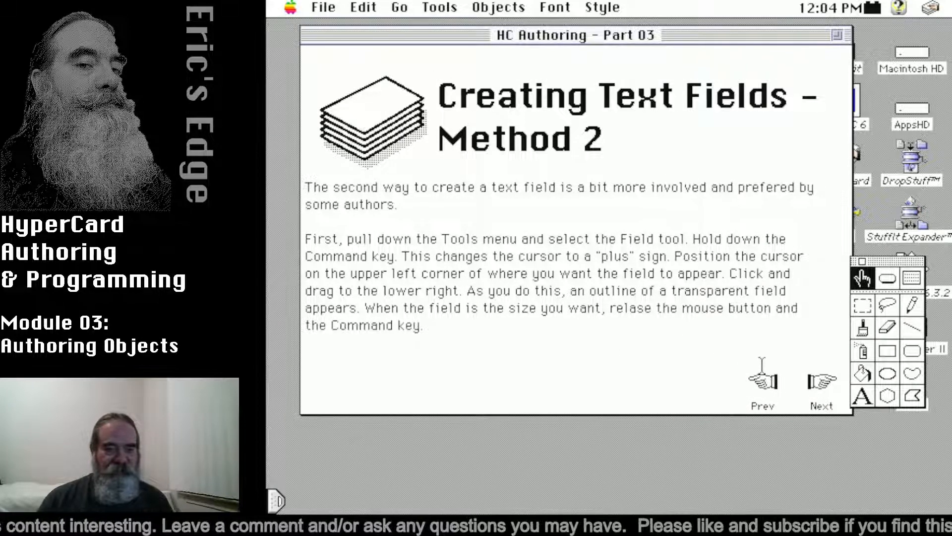
Step: Advance to the Customizing Fields card and draw a transparent field over the stack picture
click(824, 392)
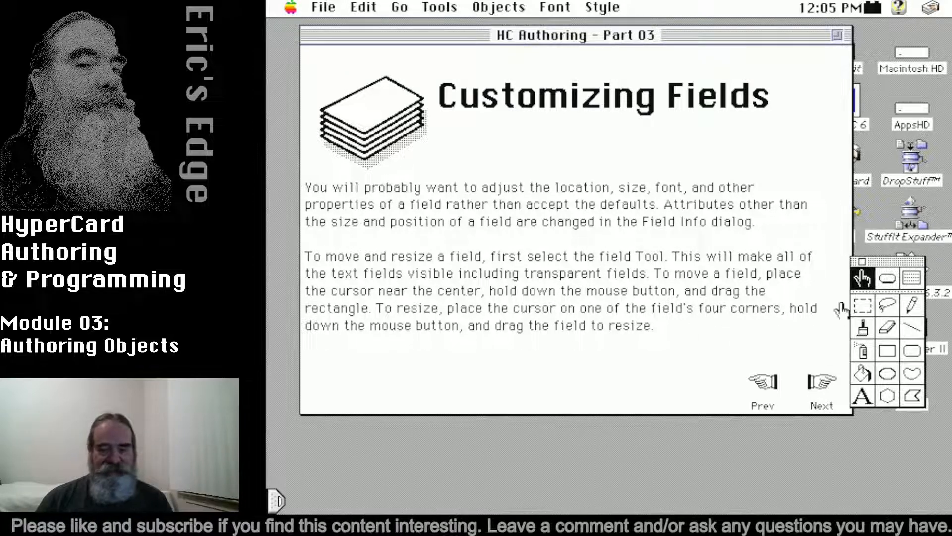
click(914, 279)
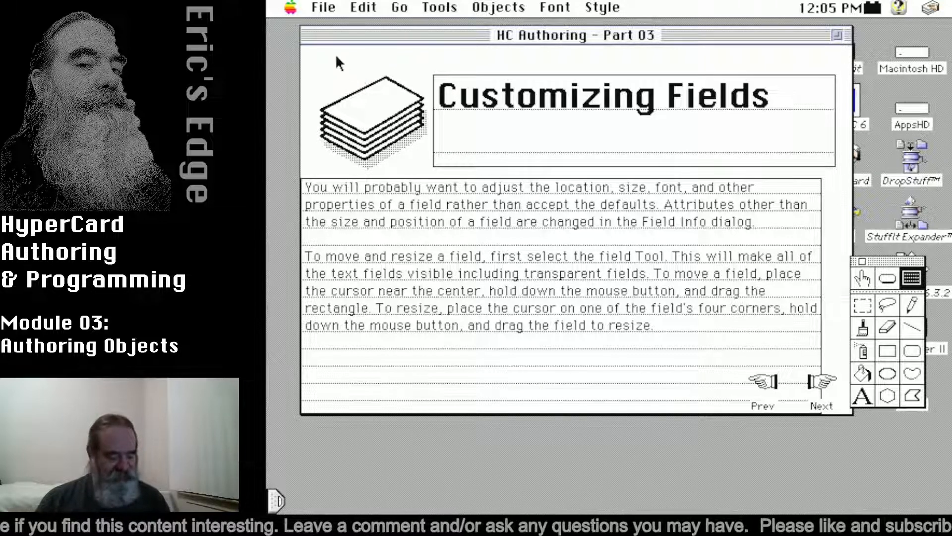
drag(321, 58, 469, 181)
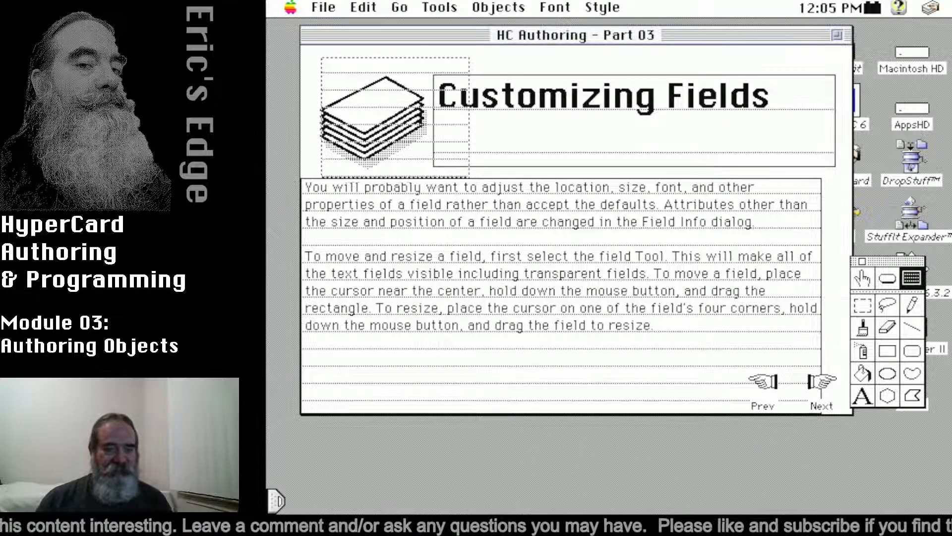
Step: Move and resize the new field to frame the stack picture closely, and delete it
mouse_move(331, 65)
mouse_down()
mouse_move(382, 106)
mouse_move(322, 64)
mouse_move(395, 72)
mouse_move(342, 73)
mouse_up()
mouse_move(388, 99)
mouse_down()
mouse_move(392, 111)
mouse_move(483, 123)
mouse_move(536, 106)
mouse_move(474, 85)
mouse_move(416, 146)
mouse_move(534, 148)
mouse_move(440, 107)
mouse_move(374, 96)
mouse_up()
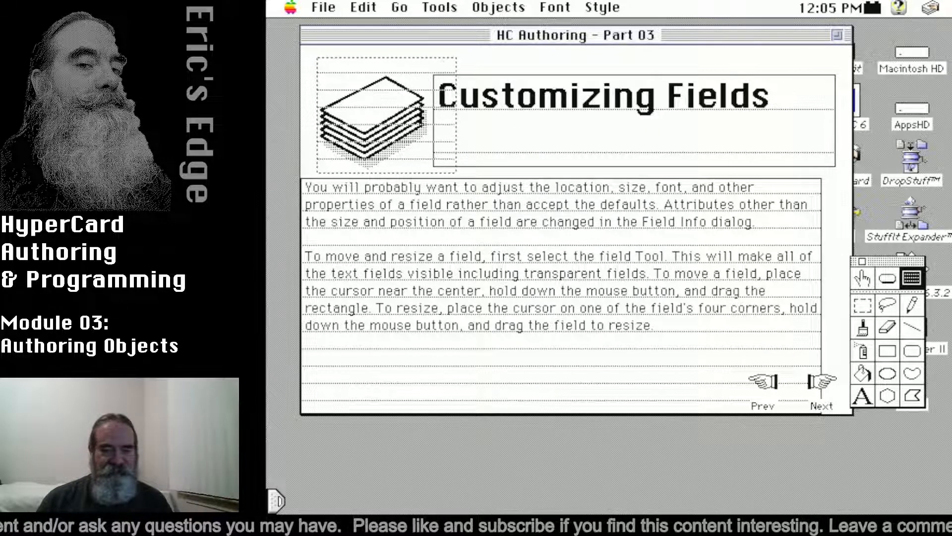
drag(456, 171, 418, 148)
drag(326, 142, 311, 162)
mouse_move(365, 123)
mouse_down()
mouse_move(405, 141)
mouse_move(375, 130)
mouse_up()
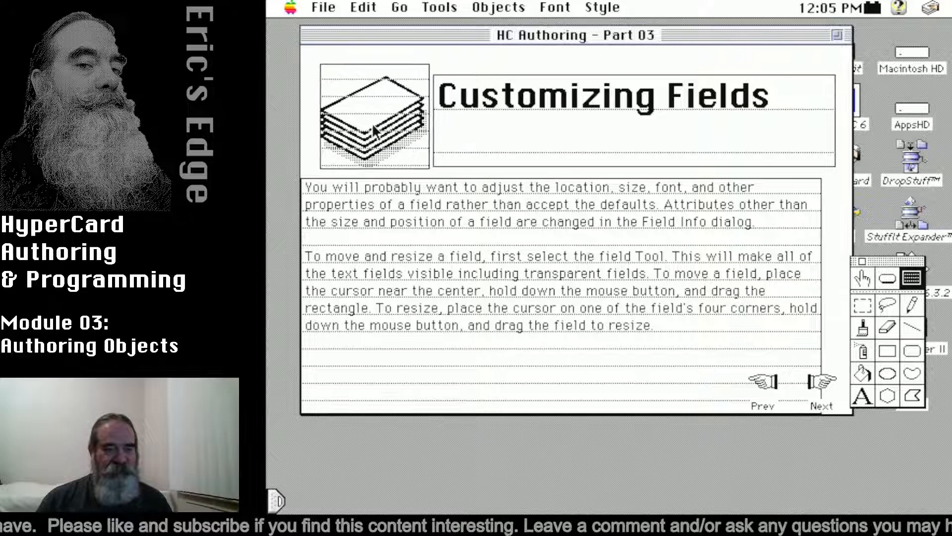
key(Delete)
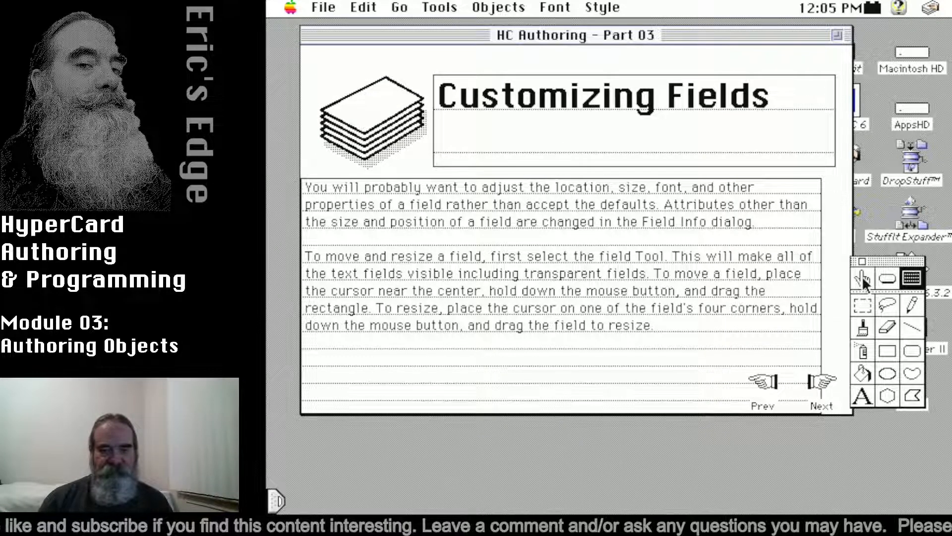
click(862, 277)
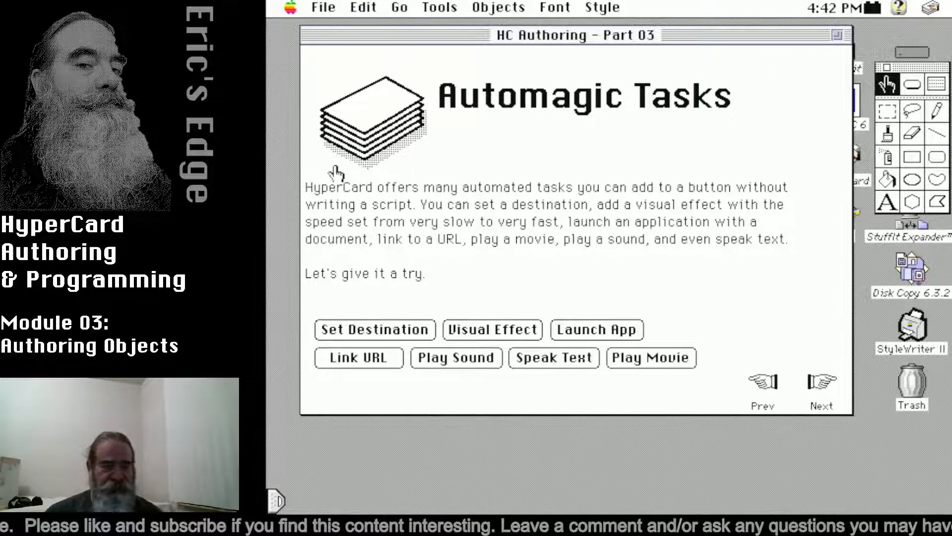
Step: Switch to the Finder, check memory use in About This Computer, and return to the HyperCard stack
click(289, 6)
mouse_move(289, 6)
mouse_down()
mouse_move(318, 28)
mouse_move(298, 8)
mouse_up()
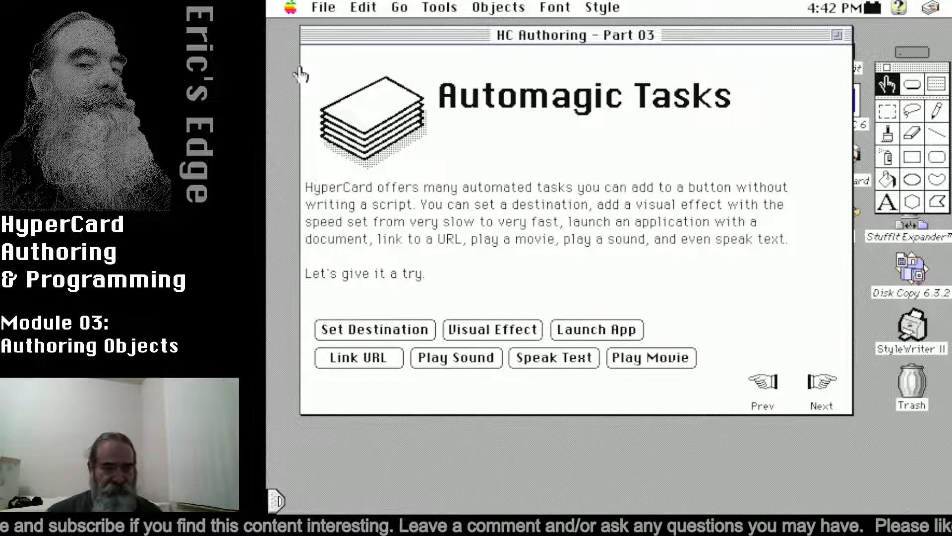
drag(800, 32, 800, 91)
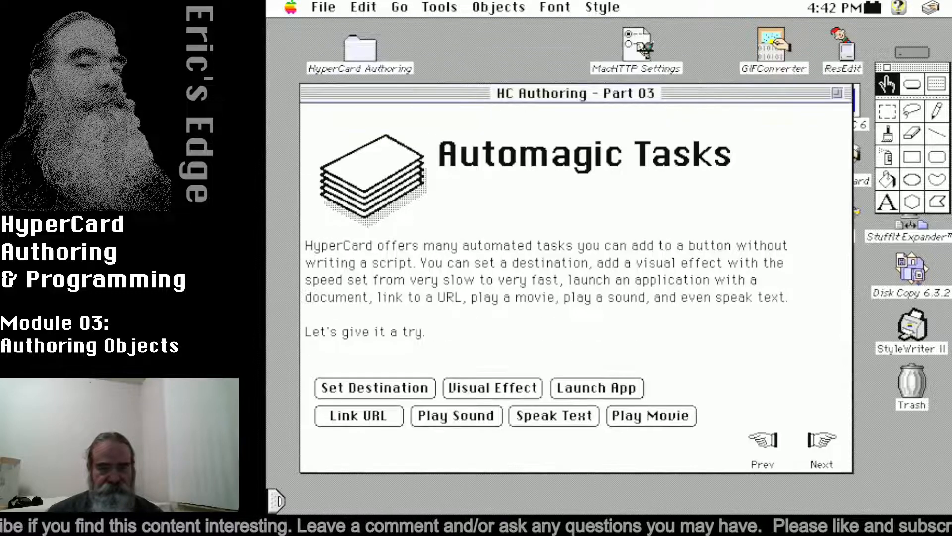
click(361, 51)
double_click(361, 52)
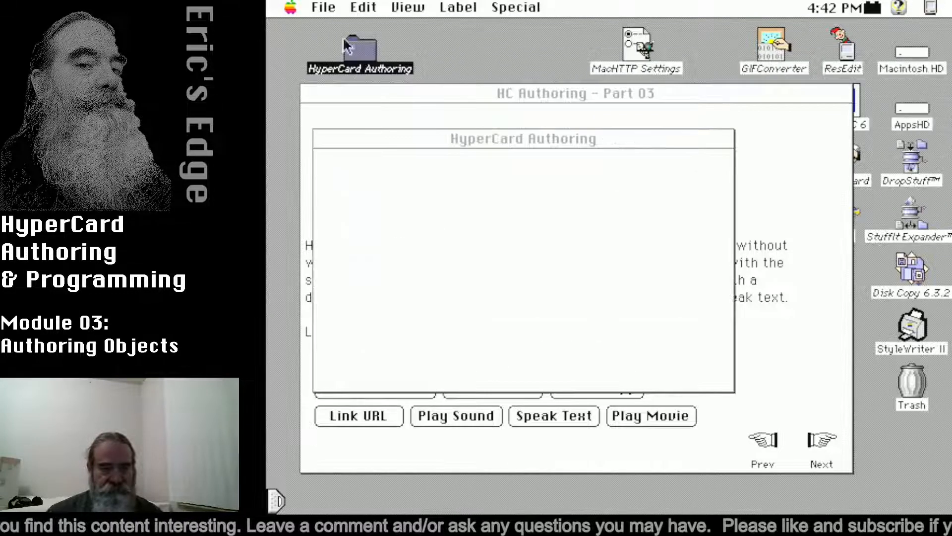
click(291, 7)
click(294, 22)
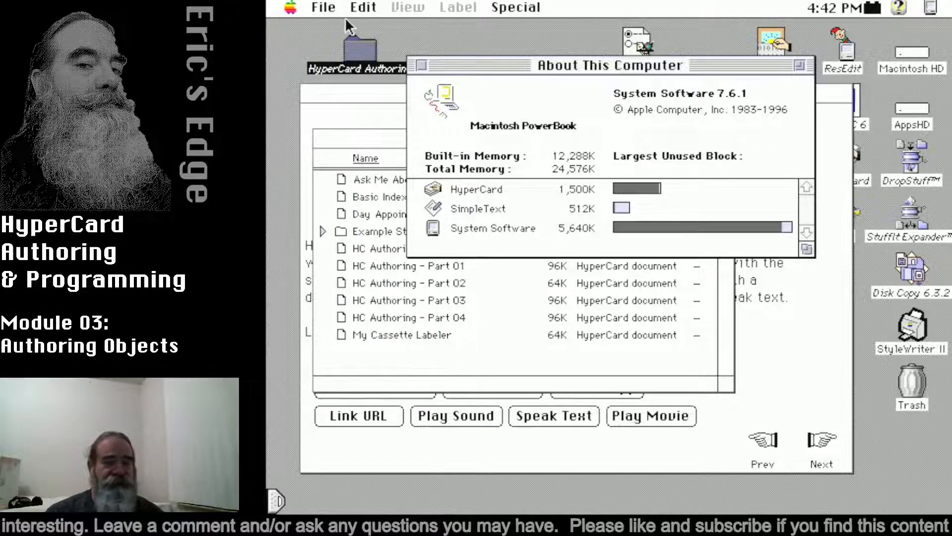
click(420, 65)
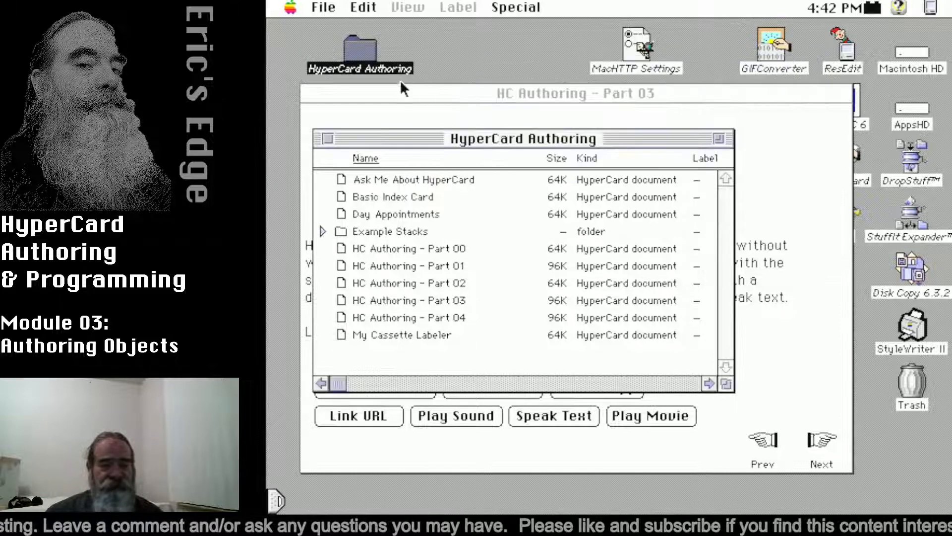
click(465, 92)
drag(462, 77, 466, 37)
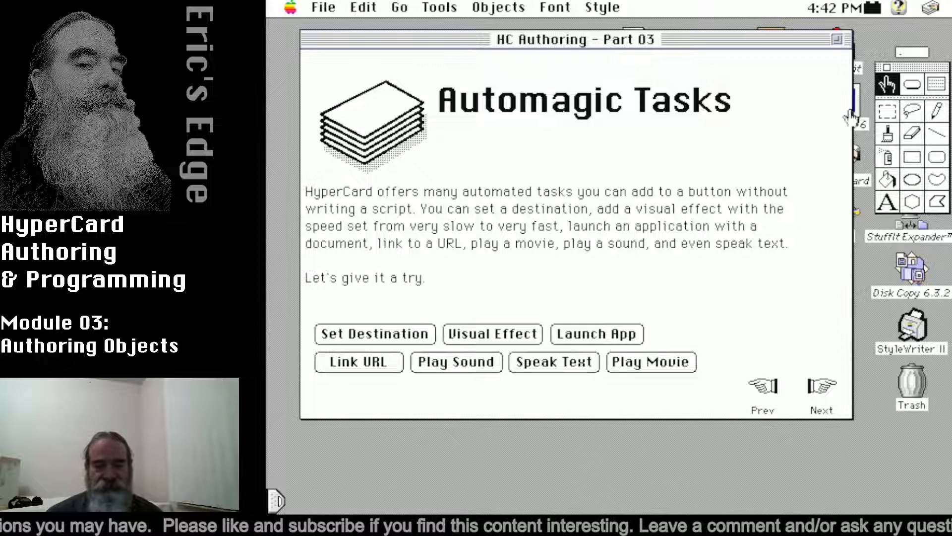
Step: Review the Go to Destination, Visual Effect and Launch Application tasks for the Set Destination button without assigning any
click(912, 84)
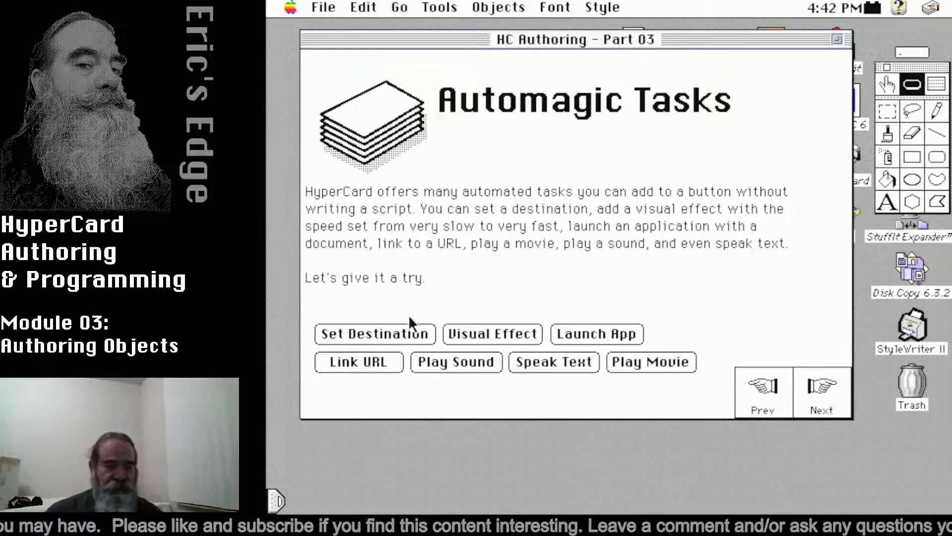
click(398, 333)
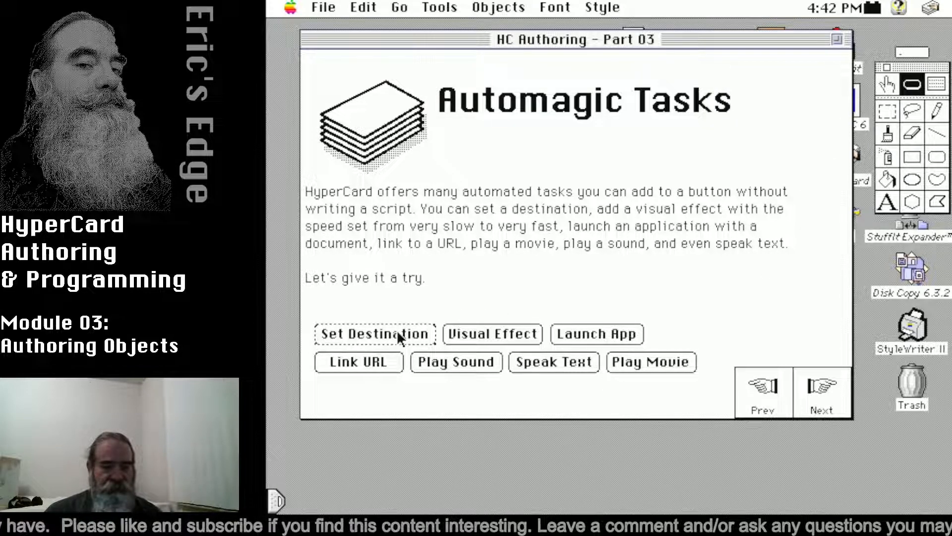
double_click(397, 333)
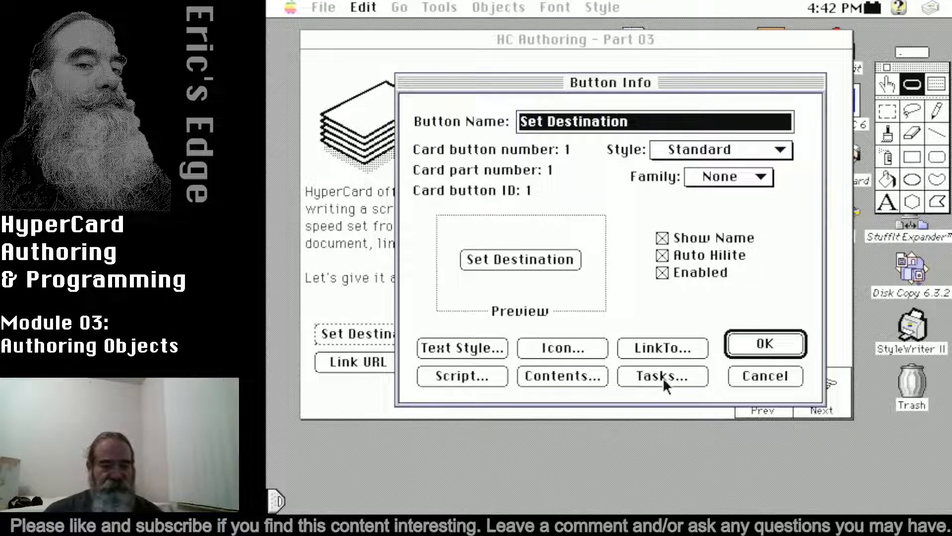
click(661, 375)
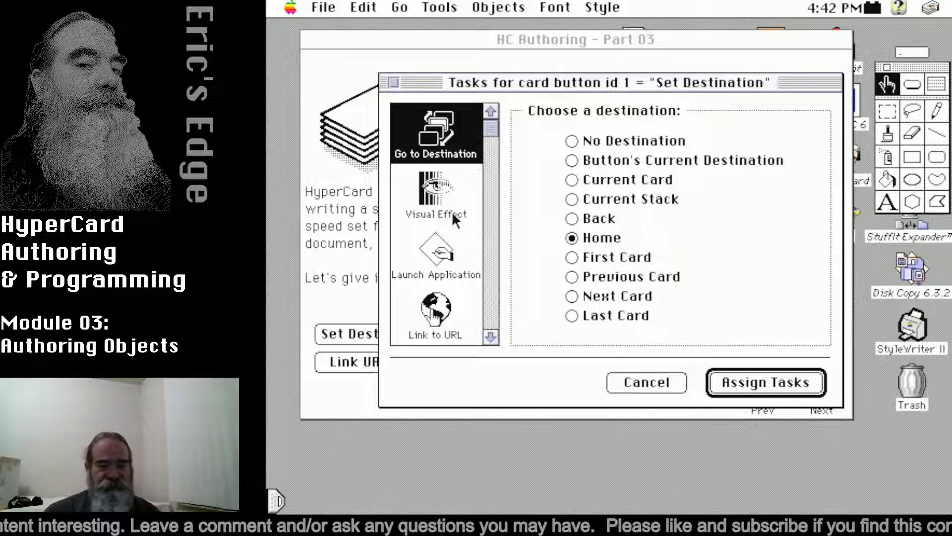
click(422, 191)
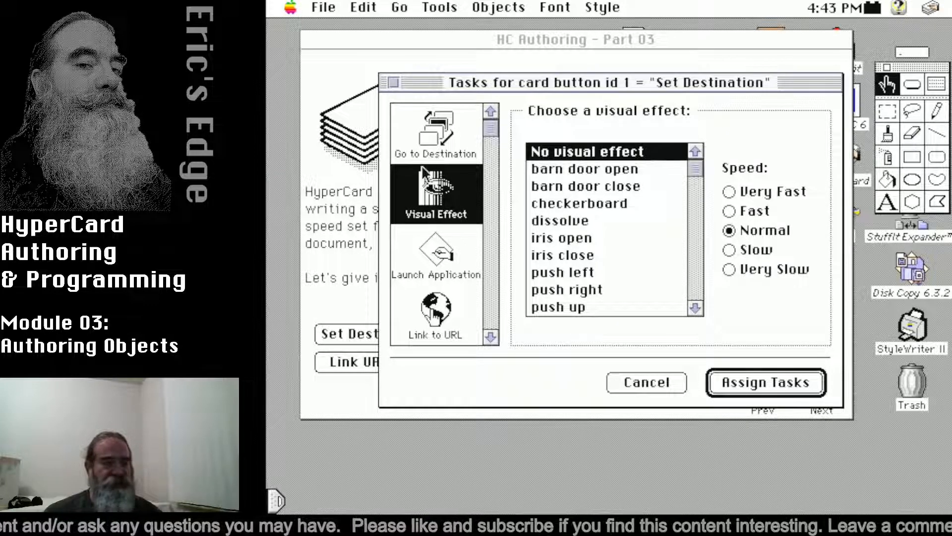
click(434, 263)
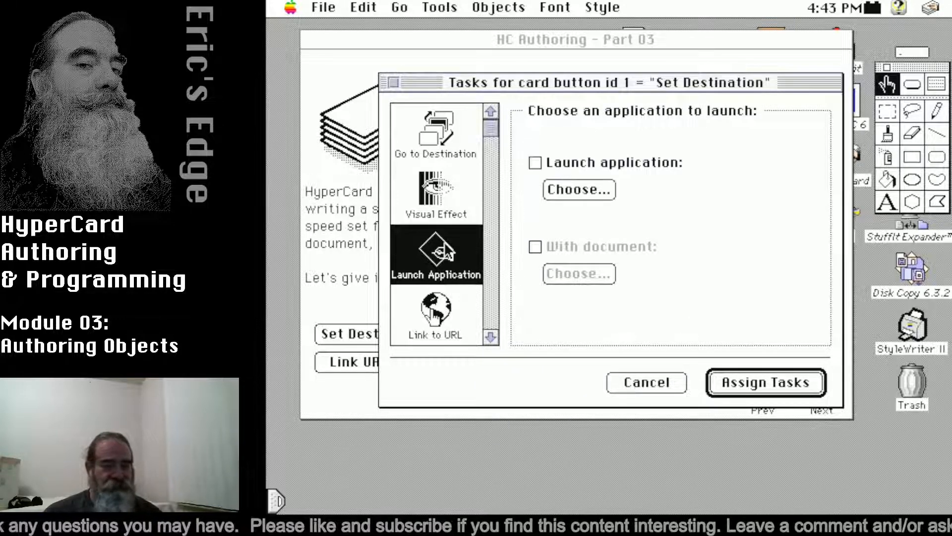
click(665, 385)
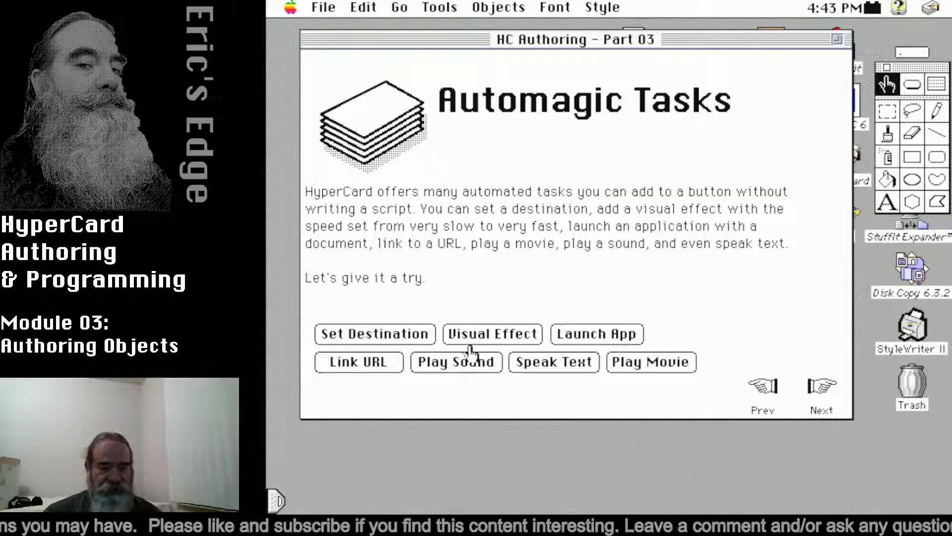
Step: Test the card's Launch App button and close the Read Me document
click(601, 338)
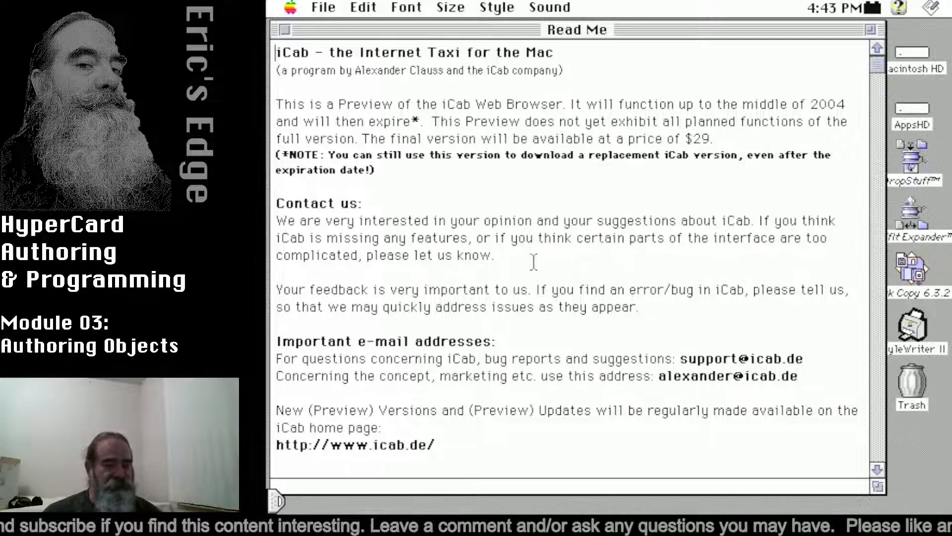
click(284, 29)
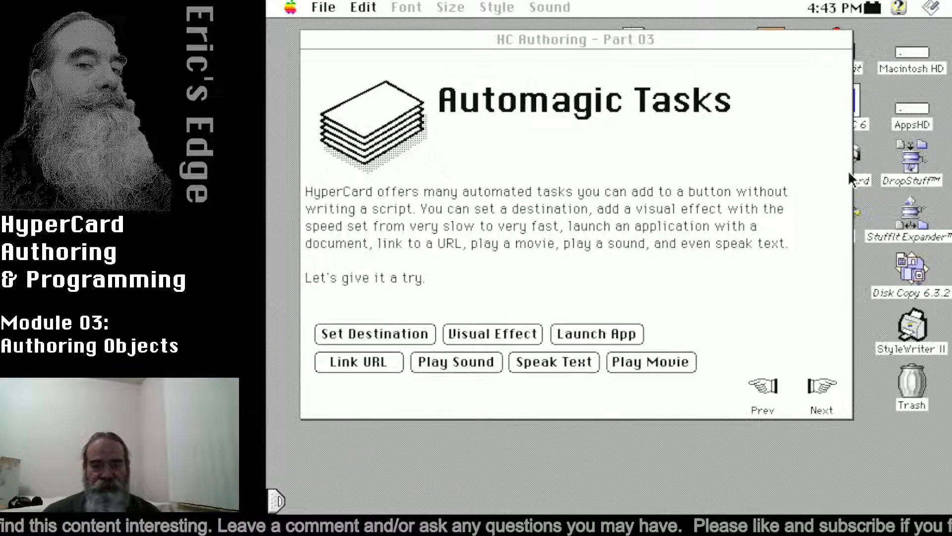
Step: Return to the HyperCard stack and examine the Launch Application task settings of the Launch App button
click(499, 50)
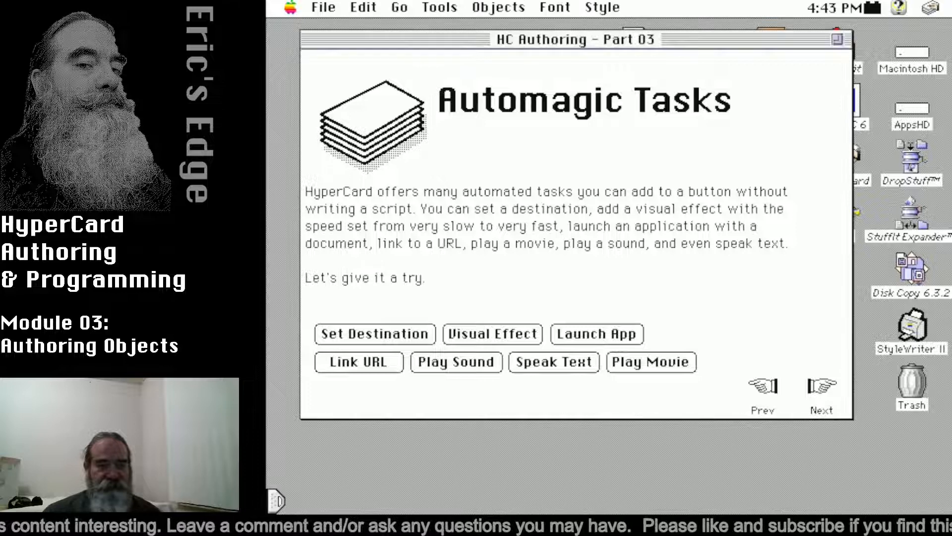
click(911, 86)
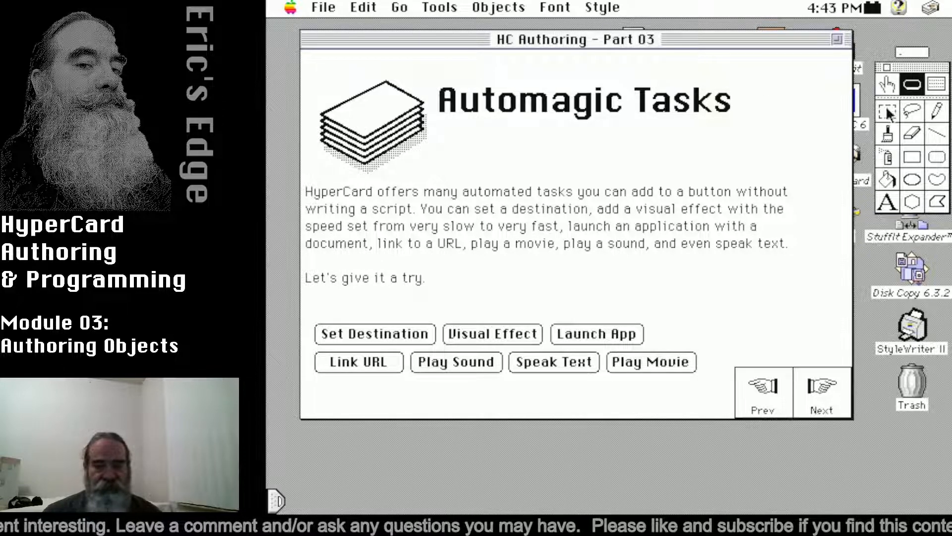
double_click(585, 336)
click(650, 376)
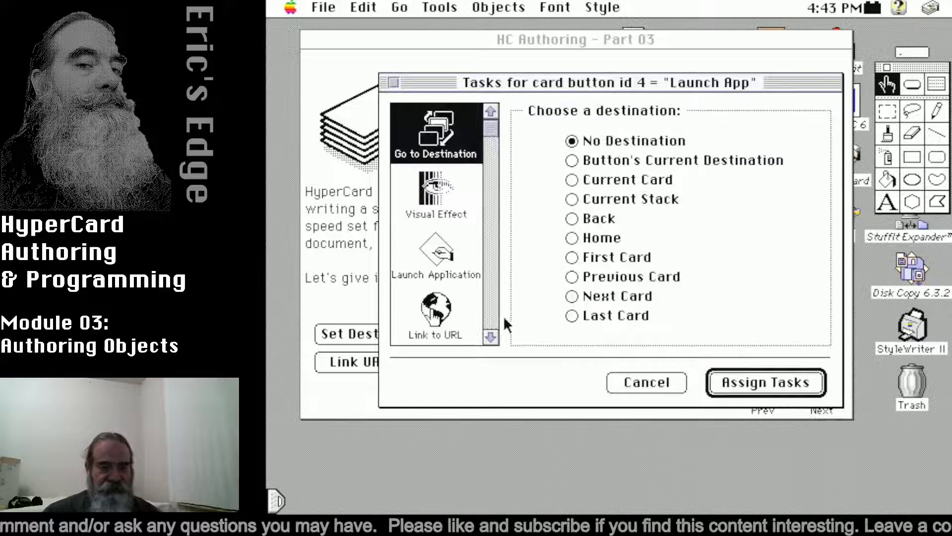
click(462, 276)
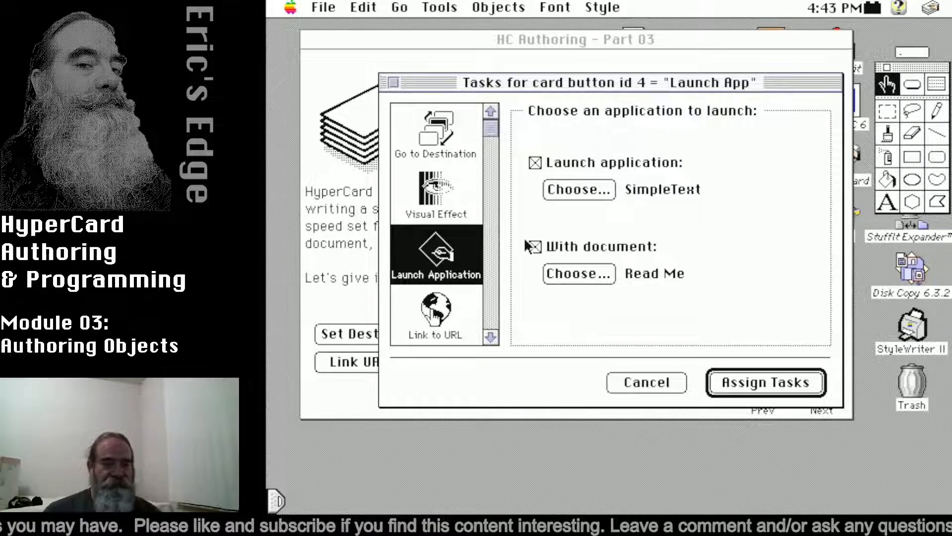
Step: Review the Link to URL, Movie and Sound tasks without assigning any, and test the card's Play Sound button
click(455, 312)
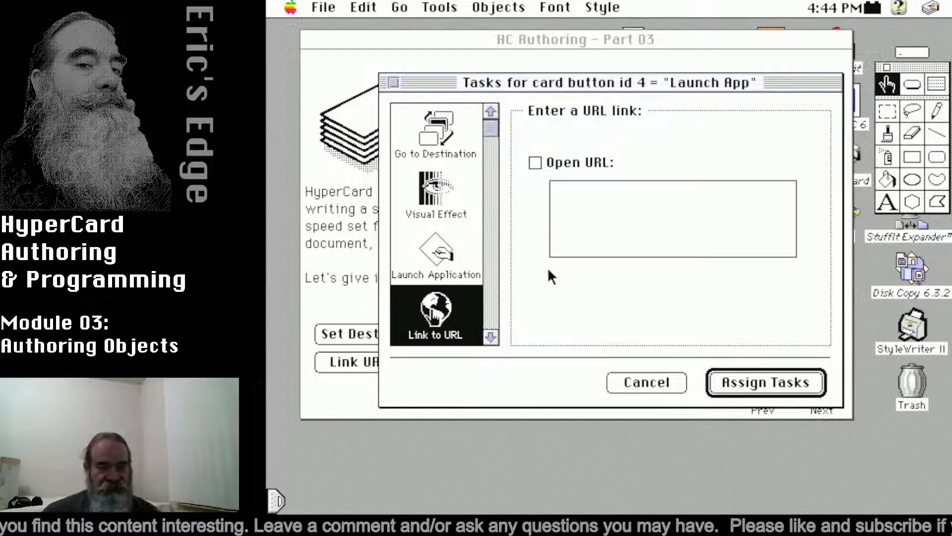
click(492, 316)
click(436, 201)
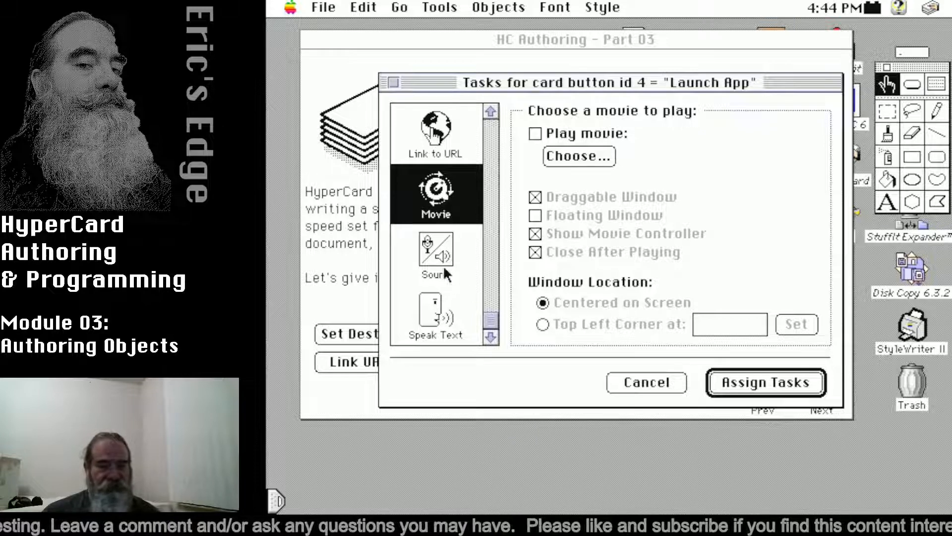
click(436, 251)
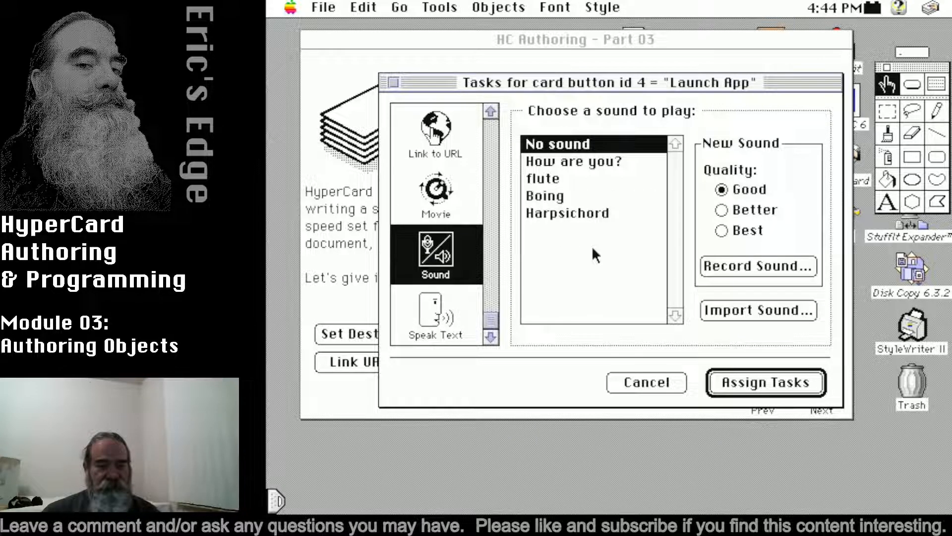
click(663, 383)
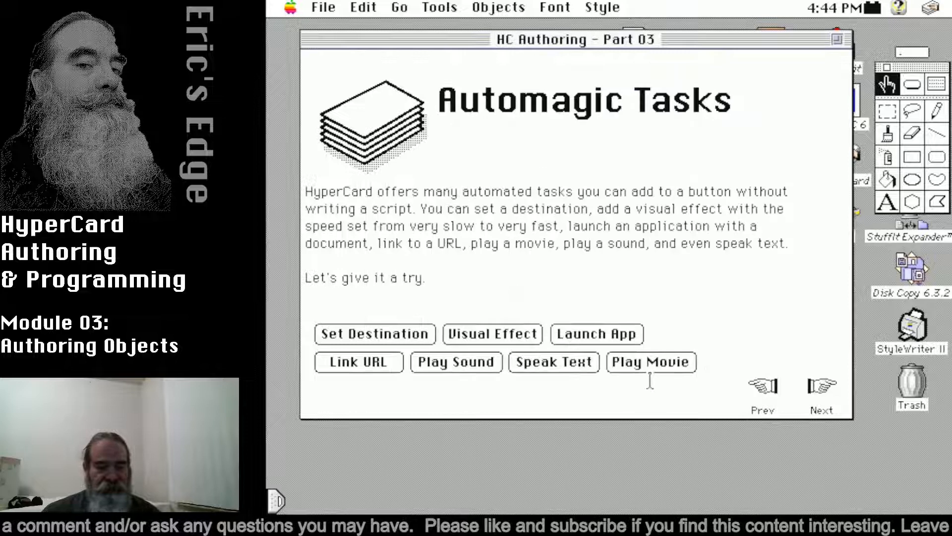
click(485, 367)
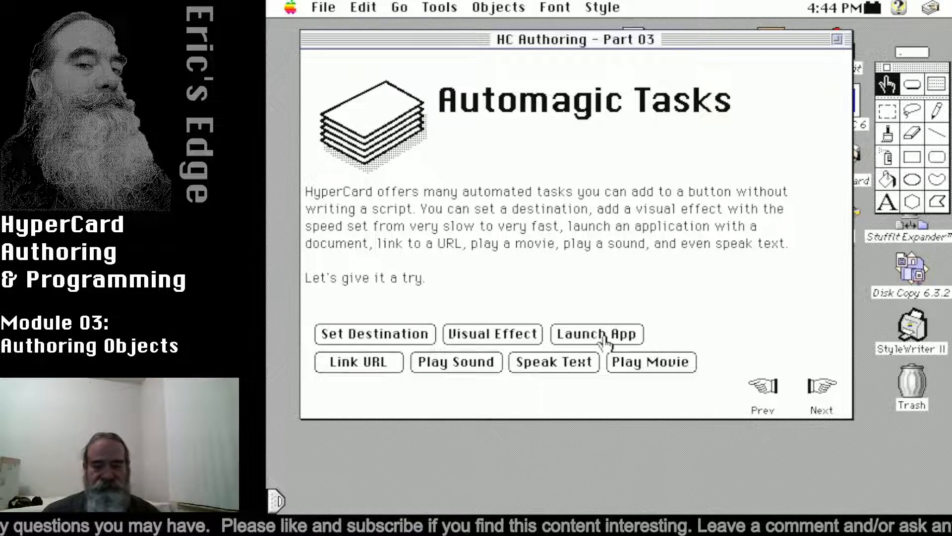
Step: Assign the Robotic Voice to the Speak Text button's speech task and return to the Browse tool
click(909, 86)
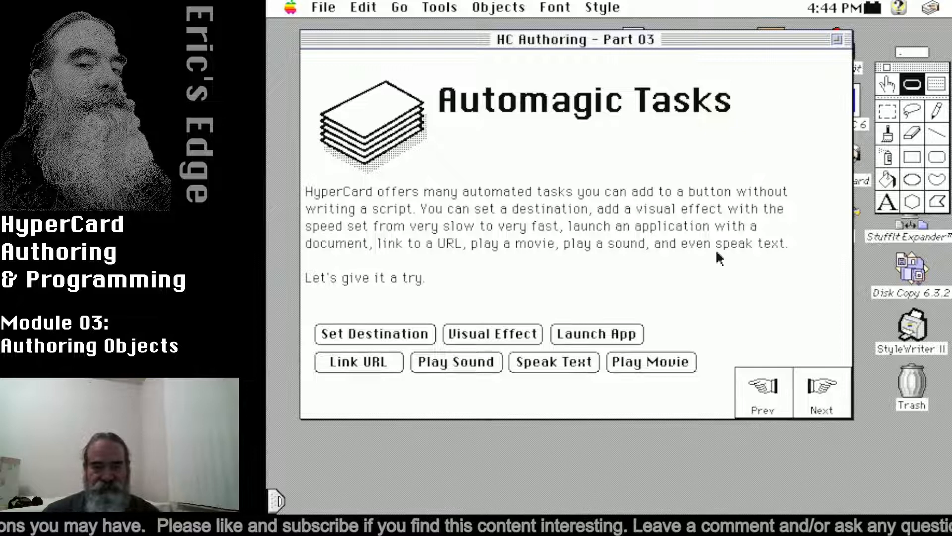
double_click(567, 359)
click(657, 377)
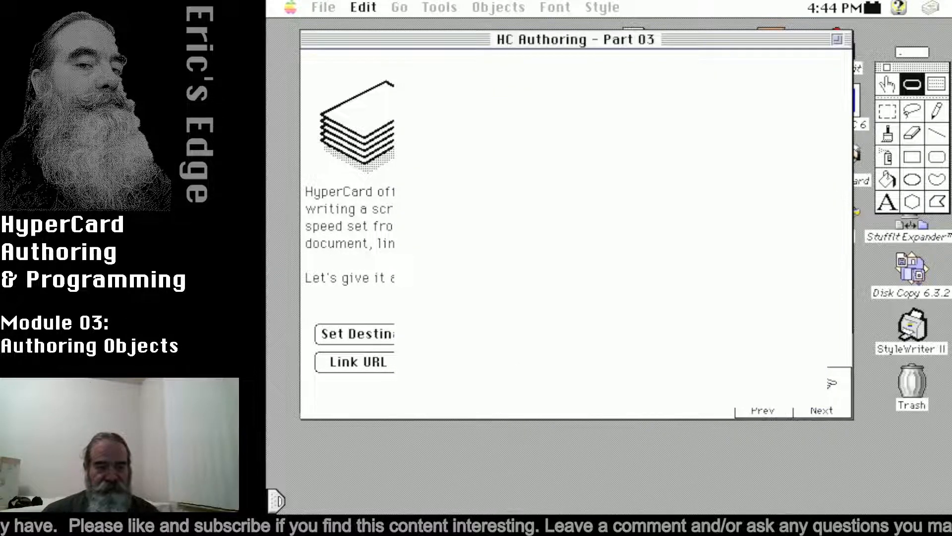
click(490, 318)
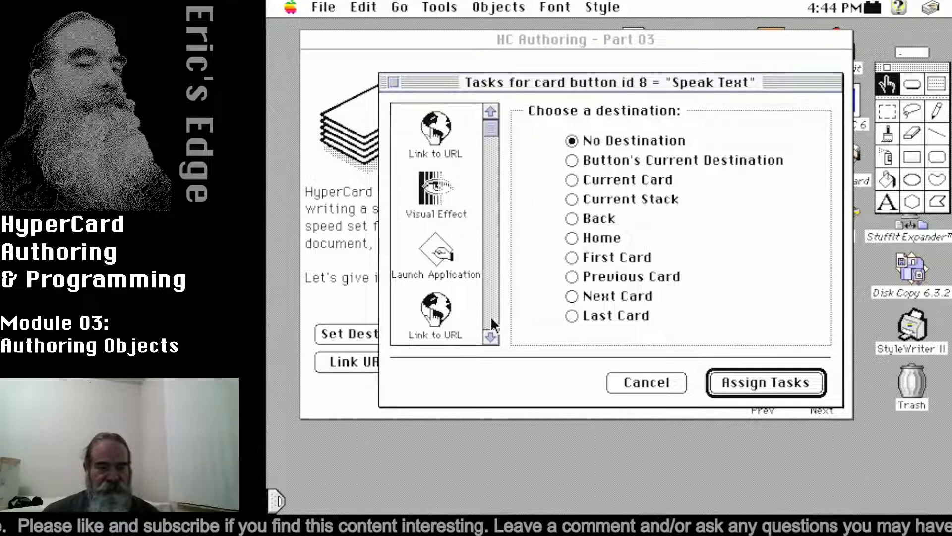
click(436, 312)
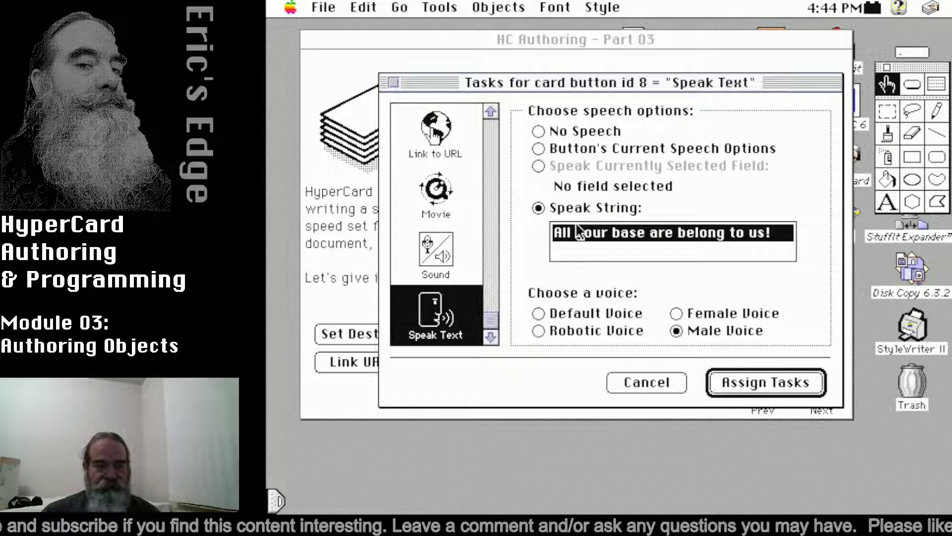
click(550, 332)
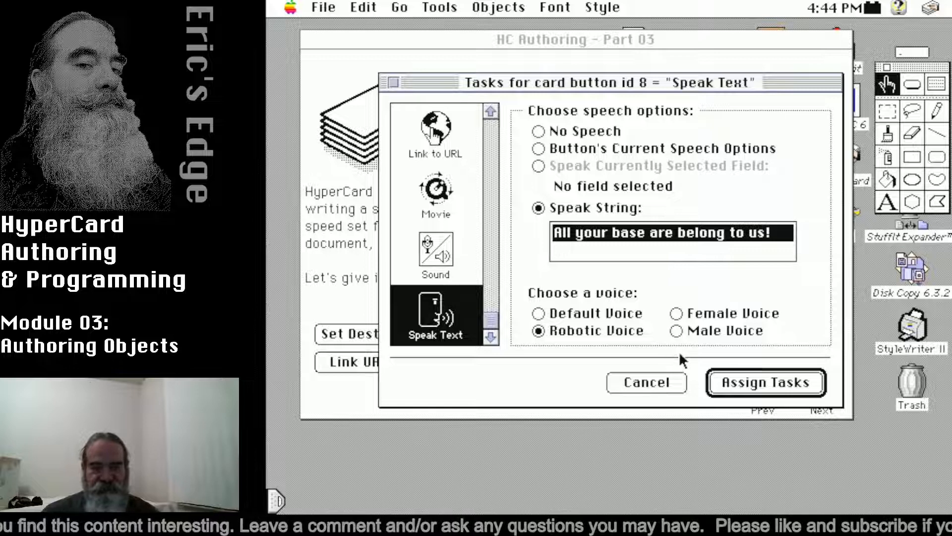
click(742, 382)
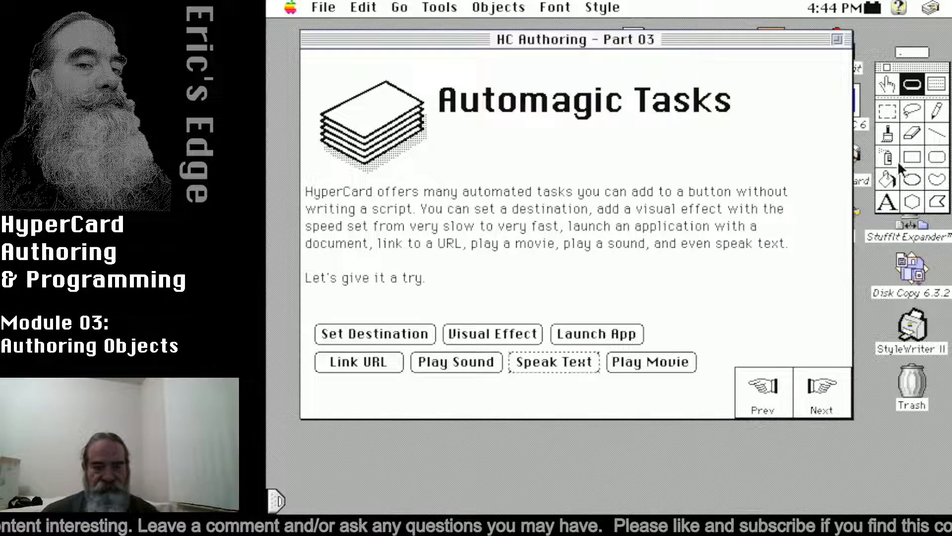
click(887, 84)
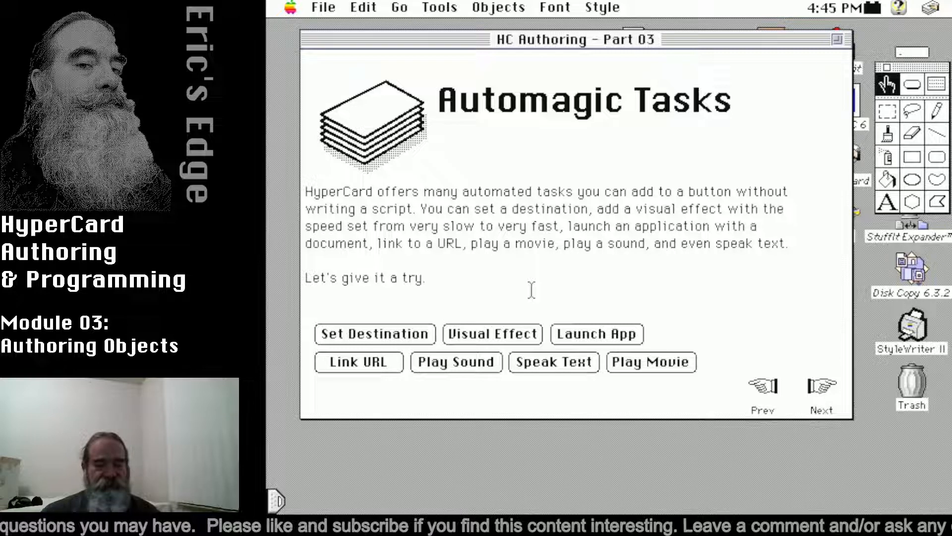
Step: Go to the next card with the author's links and highlight the user name in the Reddit address
click(816, 397)
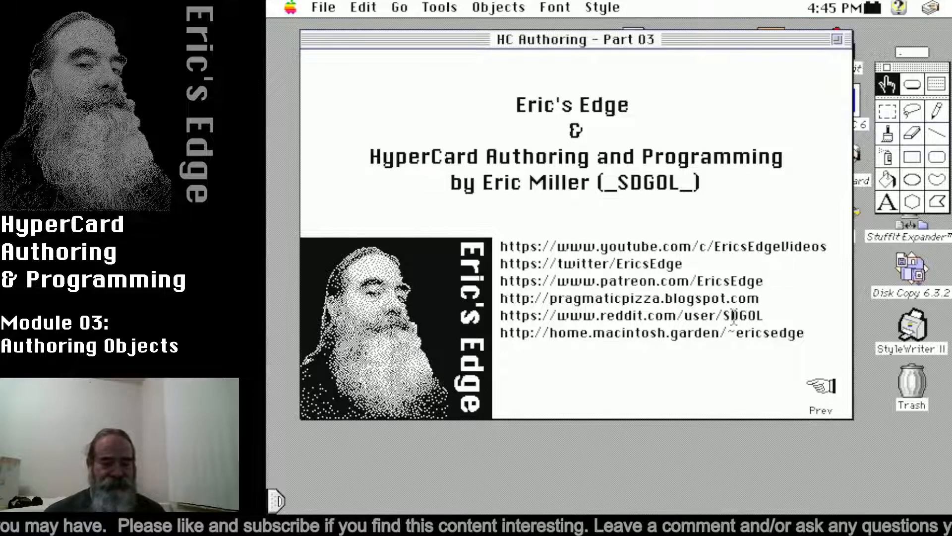
drag(775, 316, 723, 317)
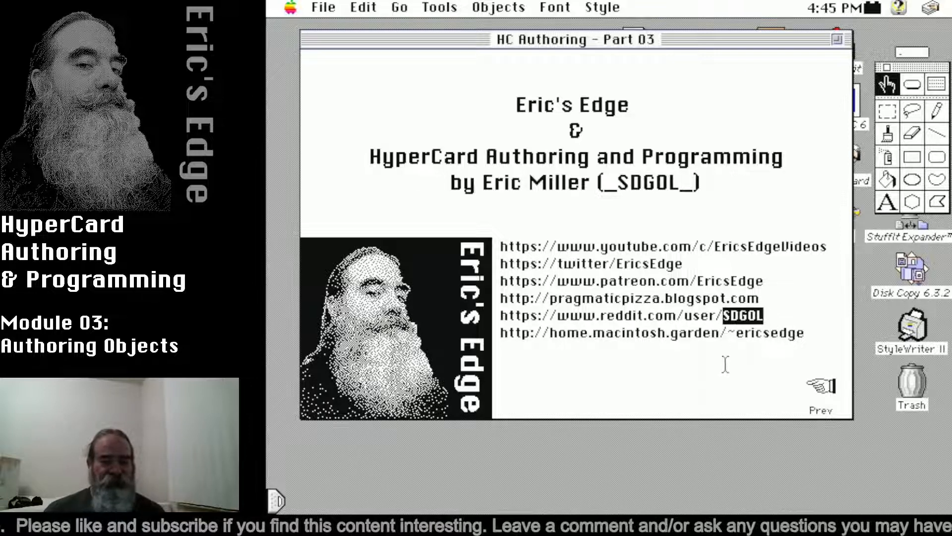